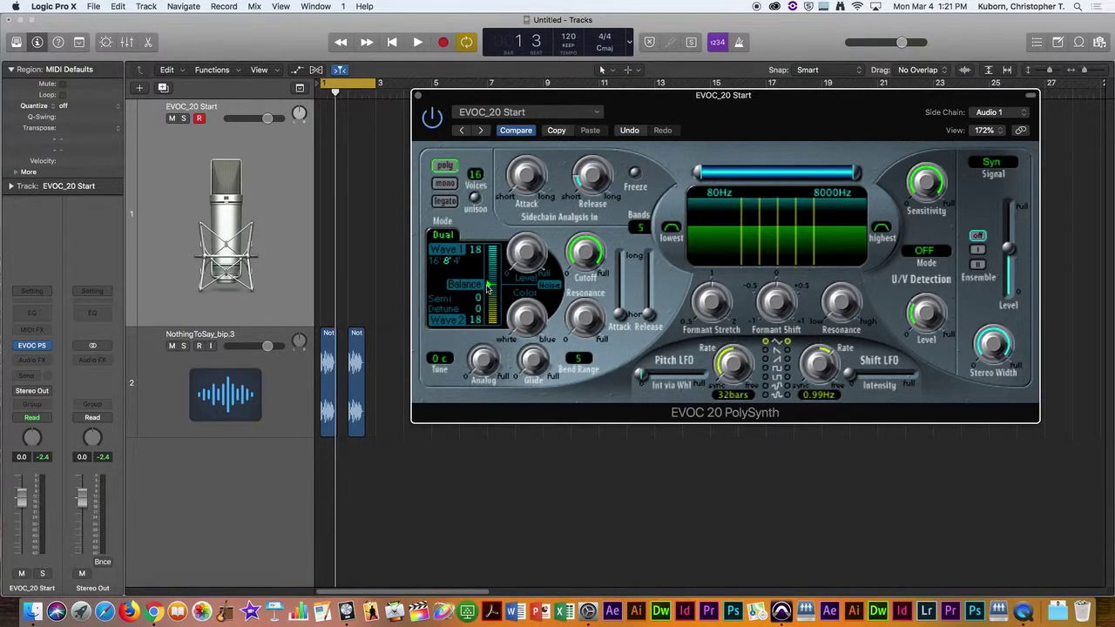
# - Switch the oscillator section to FM mode, set Wave 1 to 15 and bring the FM intensity down to zero
pyautogui.click(443, 236)
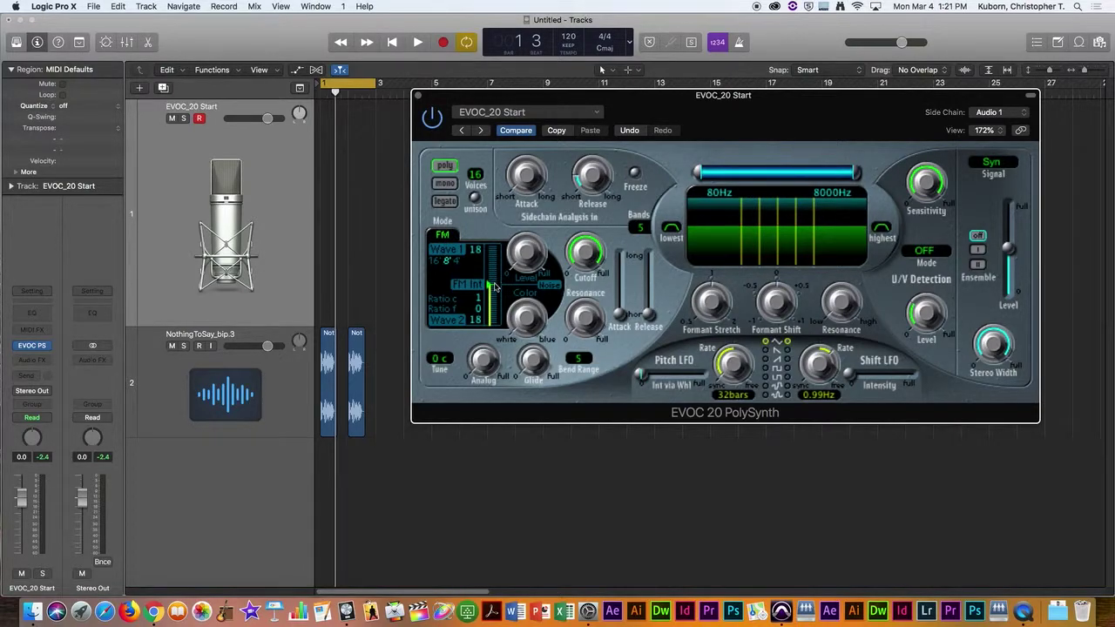
pyautogui.moveTo(489, 288)
pyautogui.mouseDown()
pyautogui.moveTo(491, 326)
pyautogui.moveTo(493, 248)
pyautogui.moveTo(479, 264)
pyautogui.moveTo(485, 348)
pyautogui.moveTo(495, 244)
pyautogui.moveTo(492, 270)
pyautogui.mouseUp()
pyautogui.moveTo(492, 252); pyautogui.dragTo(488, 322)
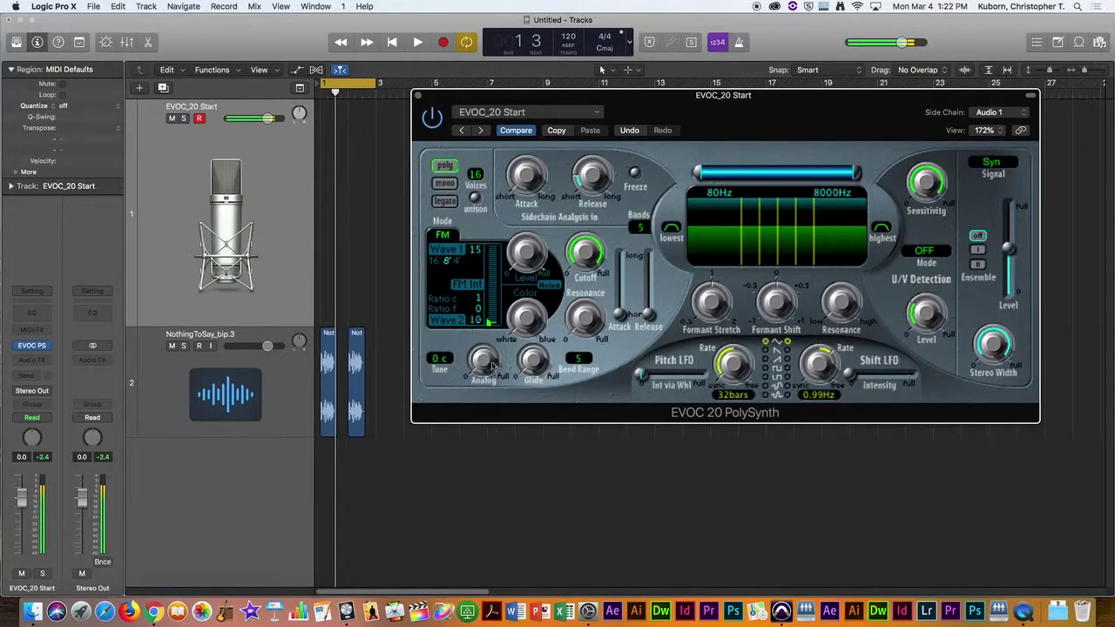
# - Set Wave 2 to 5 and Ratio c to 0, and raise the FM intensity to about halfway
pyautogui.moveTo(478, 320); pyautogui.dragTo(491, 398)
pyautogui.moveTo(479, 301)
pyautogui.mouseDown()
pyautogui.moveTo(488, 134)
pyautogui.moveTo(472, 284)
pyautogui.mouseUp()
pyautogui.moveTo(485, 285); pyautogui.dragTo(484, 294)
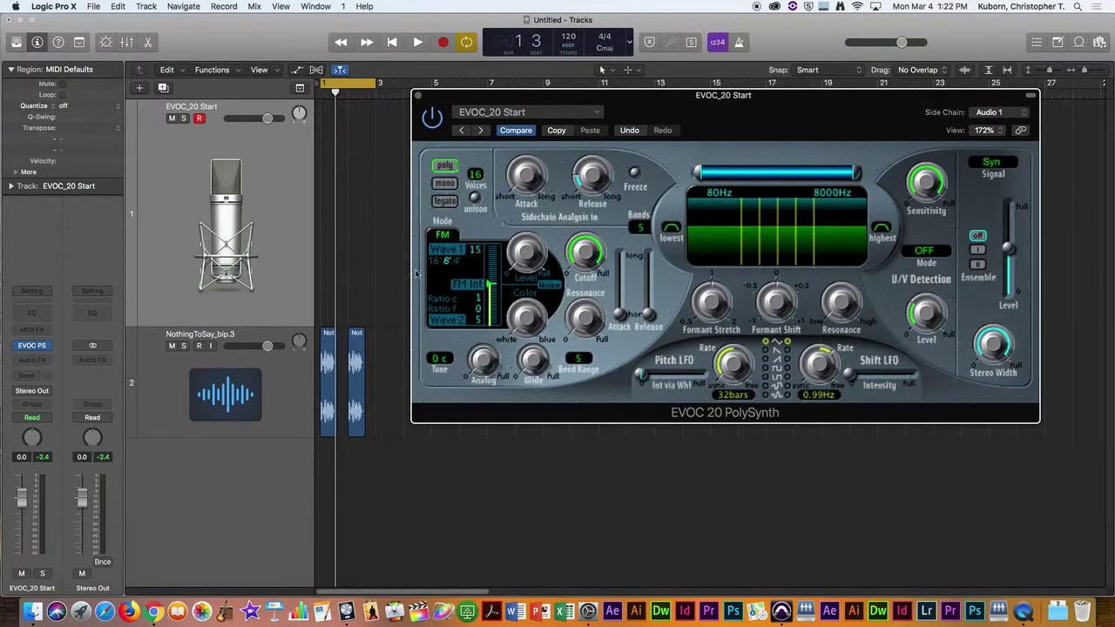
pyautogui.moveTo(479, 305); pyautogui.dragTo(481, 313)
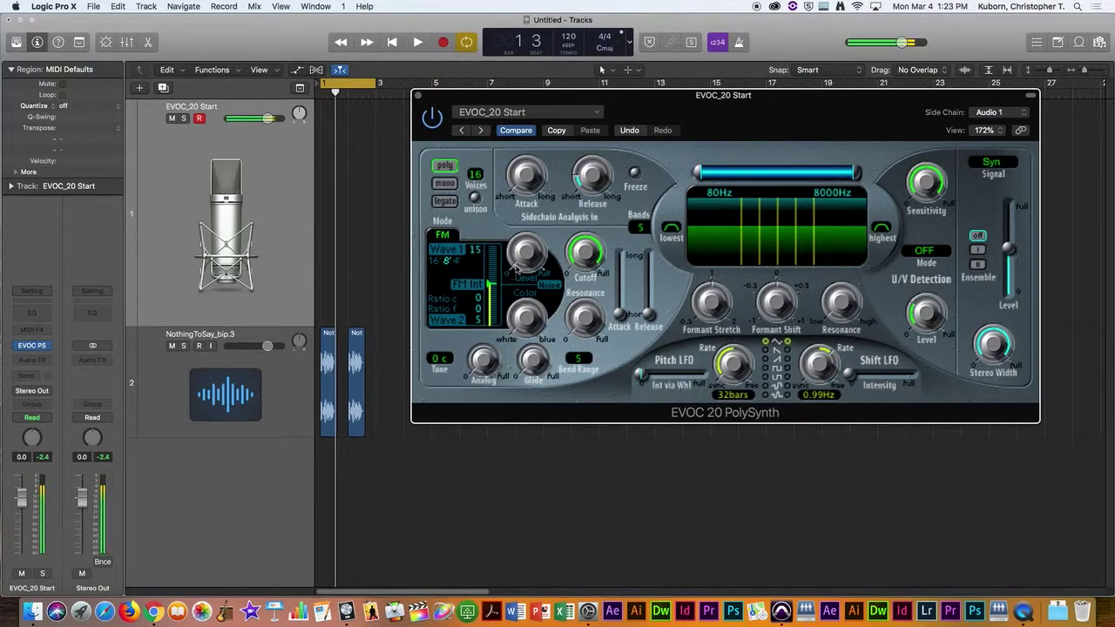
# - Raise the noise level and color well above zero, and bring the FM intensity and Wave 2 down to 0
pyautogui.moveTo(521, 264); pyautogui.dragTo(547, 137)
pyautogui.moveTo(535, 240); pyautogui.dragTo(538, 261)
pyautogui.moveTo(528, 326); pyautogui.dragTo(549, 223)
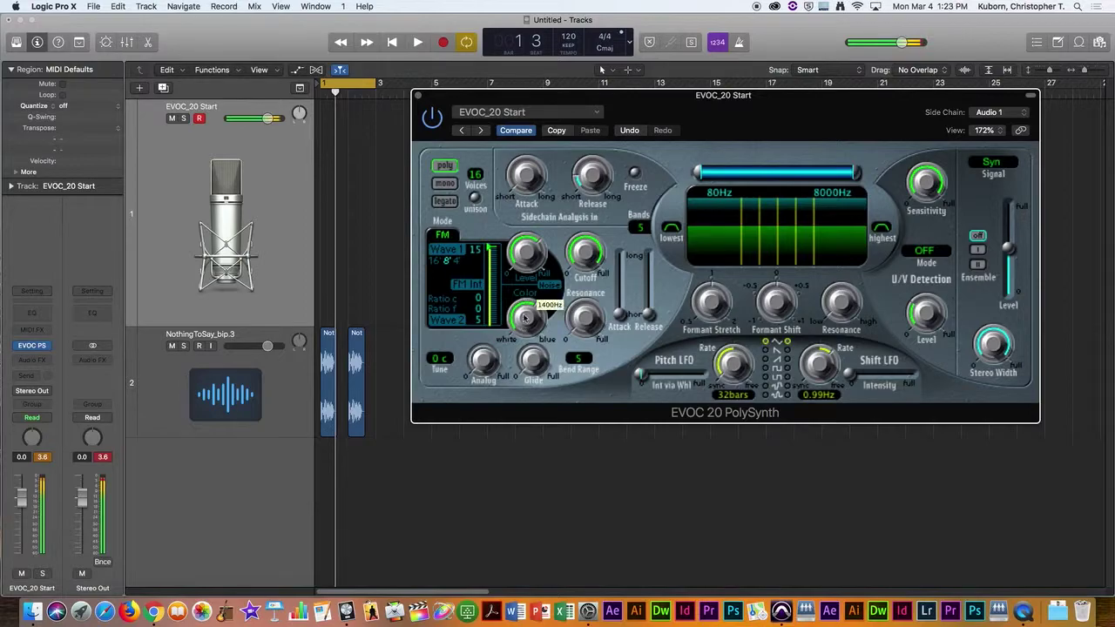
pyautogui.moveTo(488, 251); pyautogui.dragTo(533, 331)
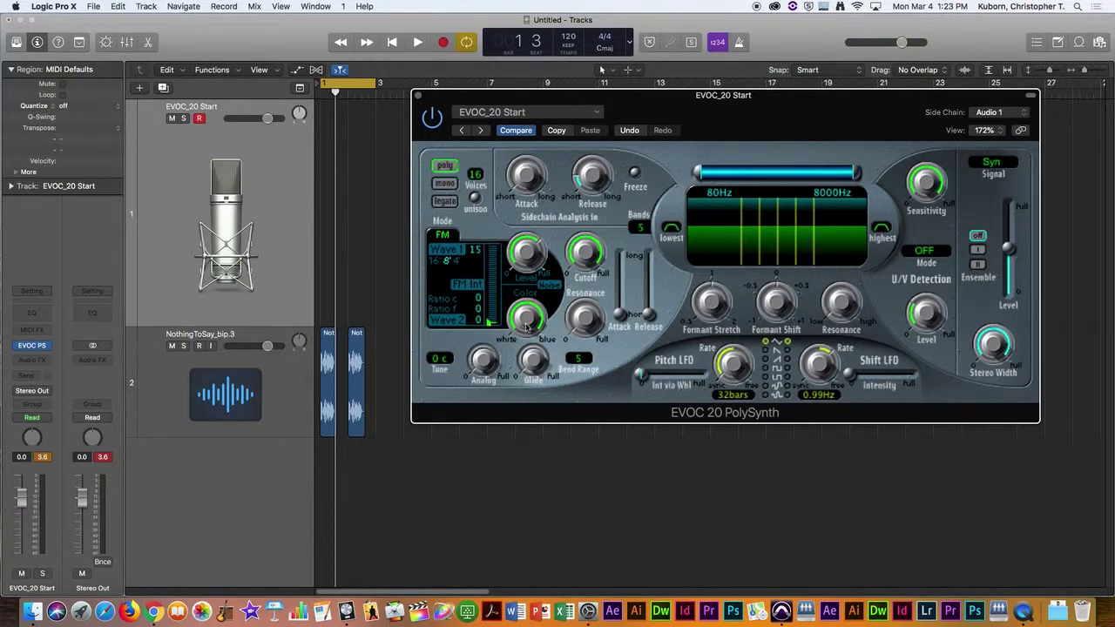
# - Try different noise settings, with the level at about 0.67 and the color moved back toward white
pyautogui.moveTo(527, 327)
pyautogui.mouseDown()
pyautogui.moveTo(538, 462)
pyautogui.moveTo(540, 322)
pyautogui.mouseUp()
pyautogui.moveTo(549, 264)
pyautogui.mouseDown()
pyautogui.moveTo(534, 536)
pyautogui.moveTo(535, 324)
pyautogui.moveTo(498, 587)
pyautogui.moveTo(535, 393)
pyautogui.moveTo(525, 277)
pyautogui.moveTo(510, 517)
pyautogui.moveTo(525, 465)
pyautogui.moveTo(537, 259)
pyautogui.mouseUp()
pyautogui.moveTo(542, 325); pyautogui.dragTo(533, 301)
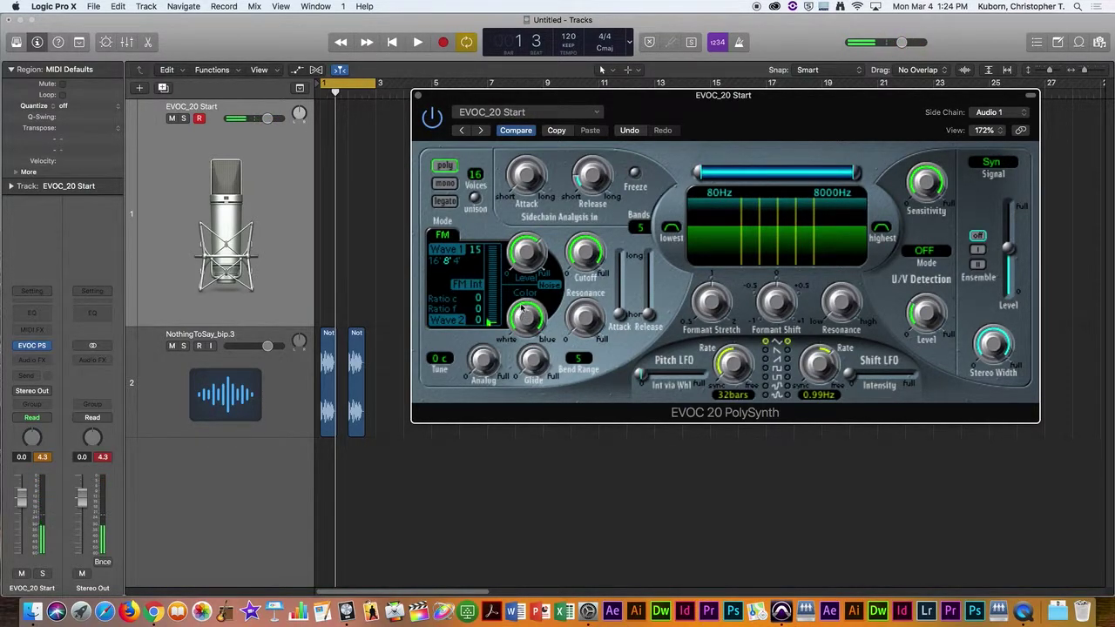
pyautogui.moveTo(534, 228)
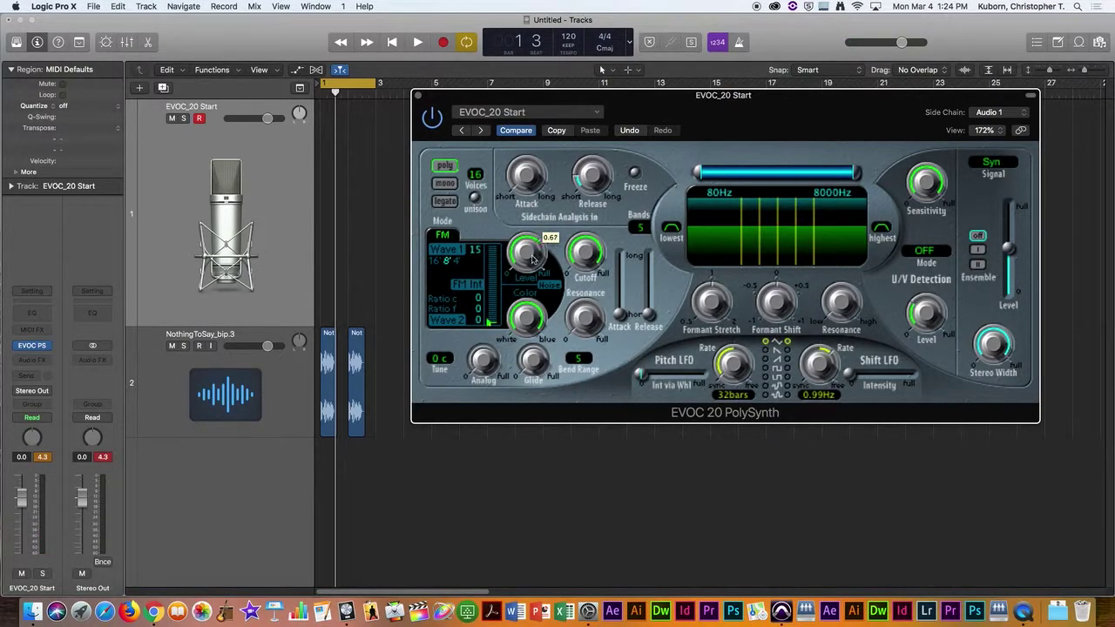
pyautogui.moveTo(527, 318); pyautogui.dragTo(572, 348)
pyautogui.moveTo(542, 335); pyautogui.dragTo(534, 440)
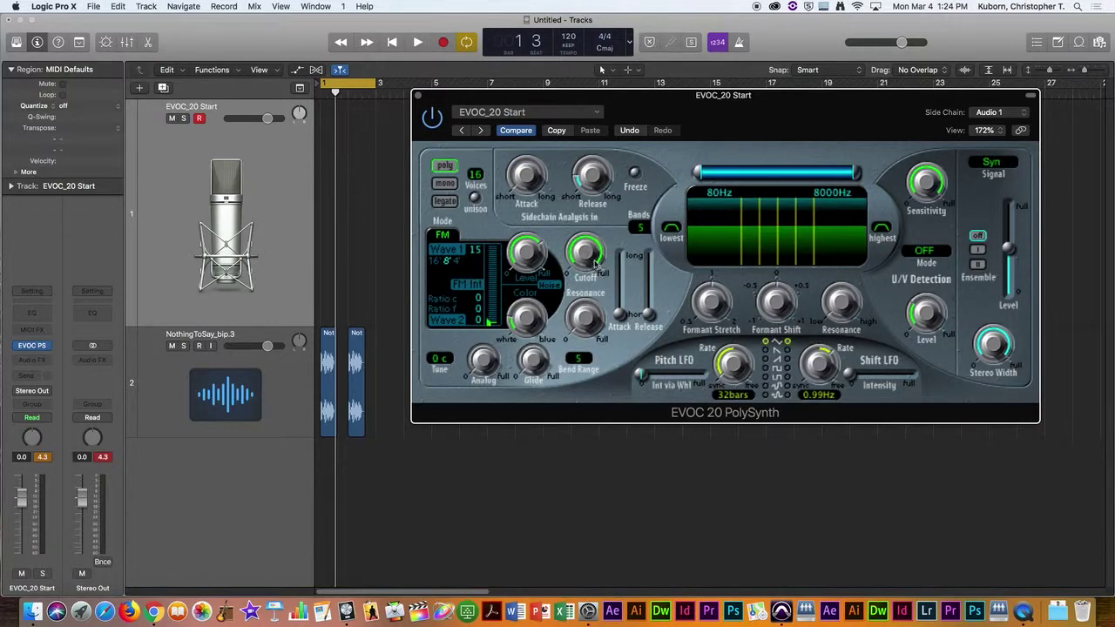
# - Switch the oscillators to Dual mode, try longer envelope attack and release times, and return both to their shortest setting
pyautogui.click(442, 236)
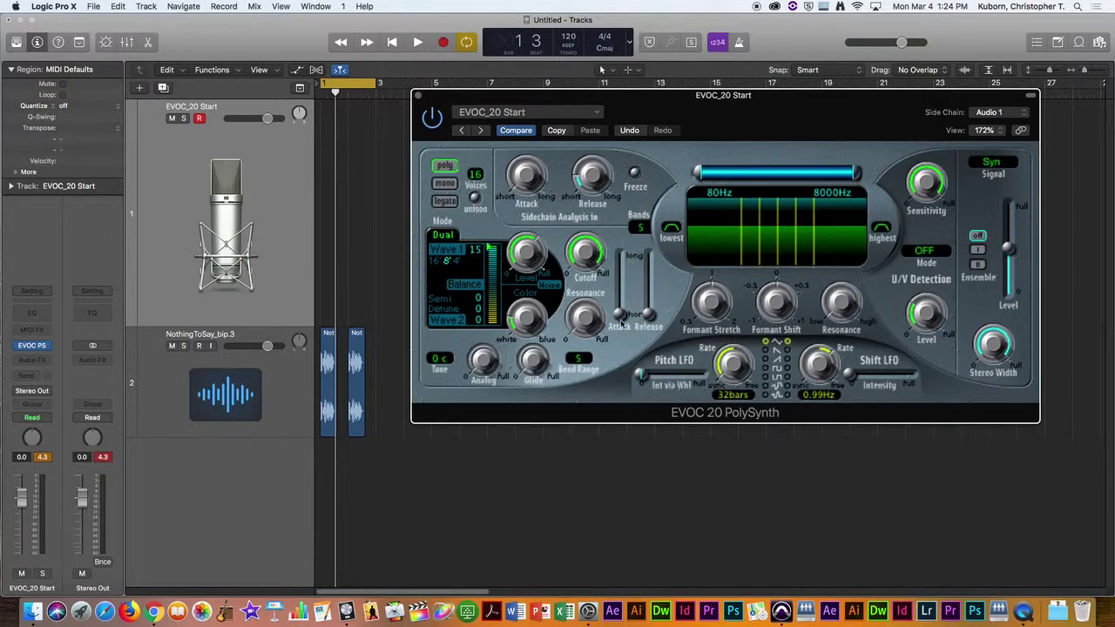
pyautogui.moveTo(628, 323); pyautogui.dragTo(623, 268)
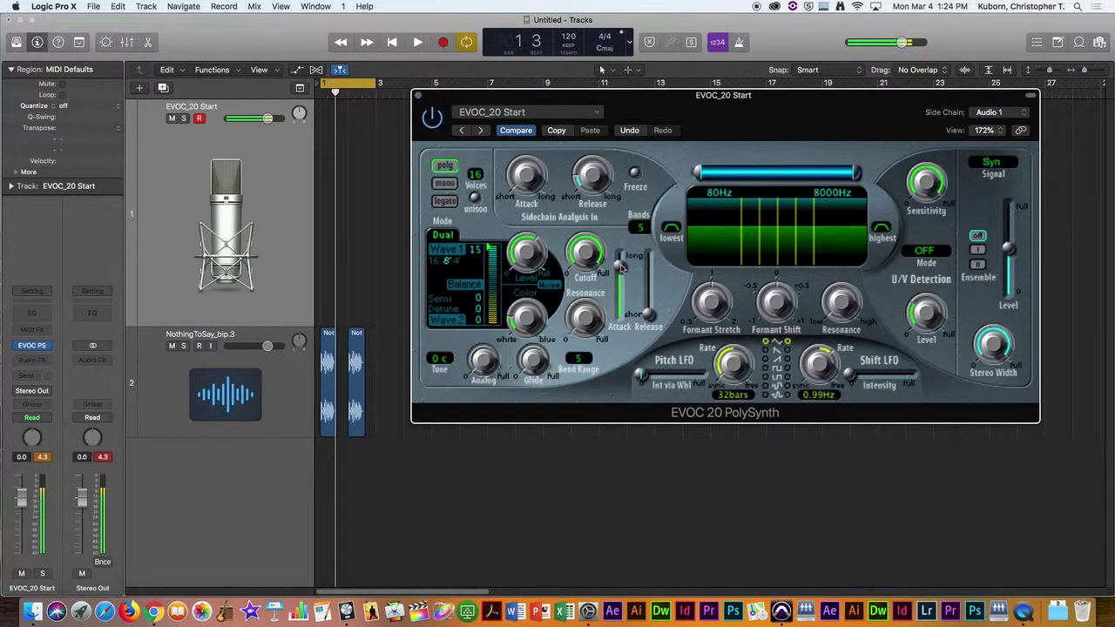
pyautogui.moveTo(648, 314); pyautogui.dragTo(652, 289)
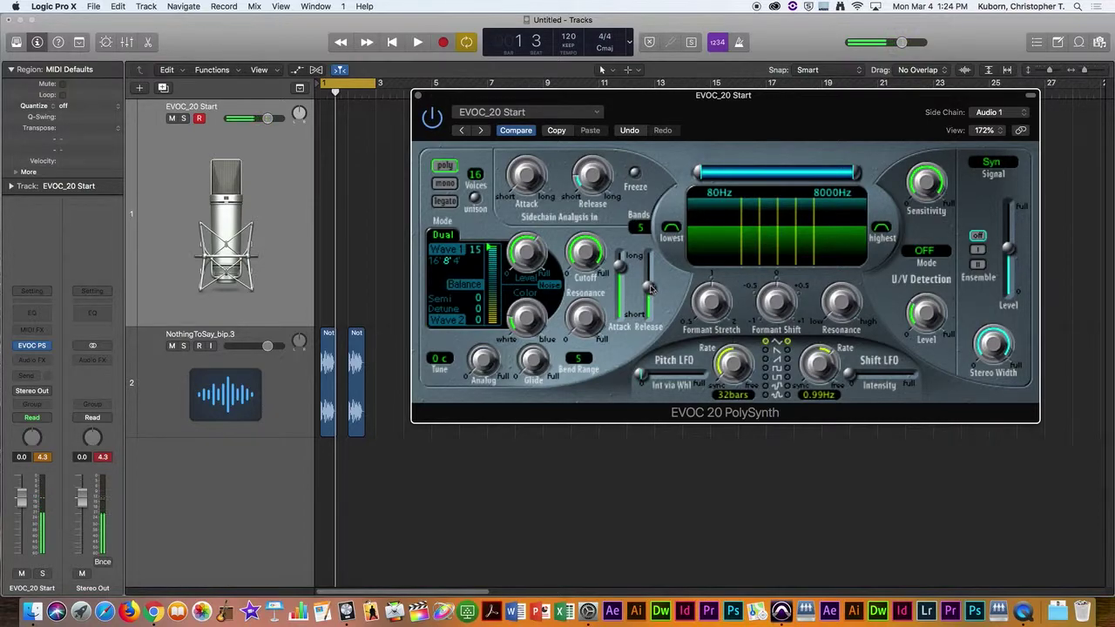
pyautogui.moveTo(620, 267); pyautogui.dragTo(651, 346)
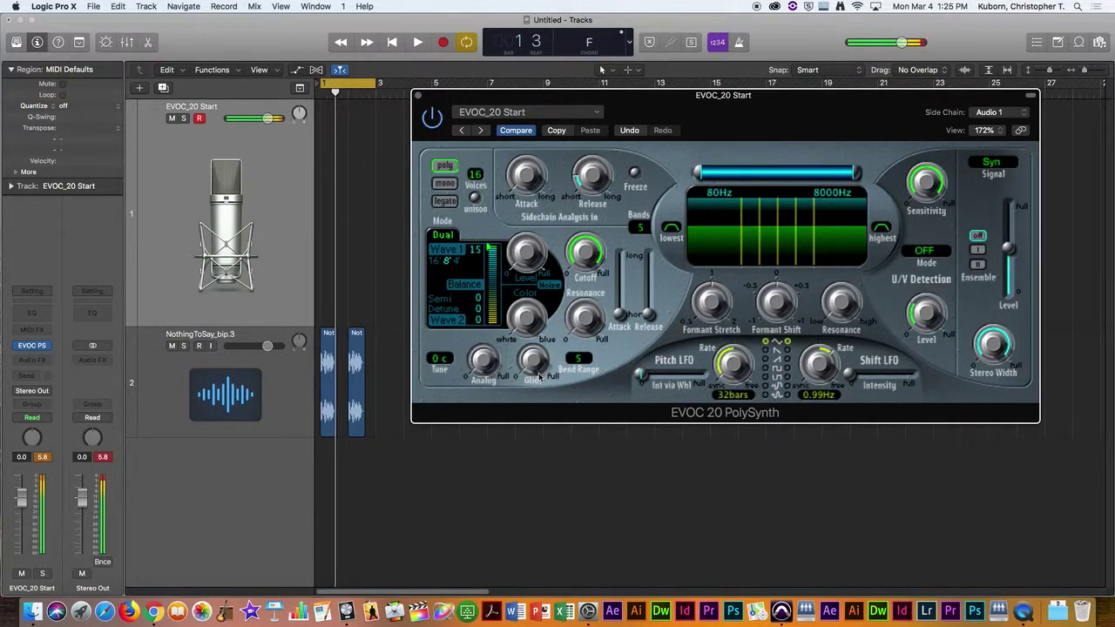
# - Try poly with 1 voice, then mono, then legato with unison on, lowering the output level slightly
pyautogui.moveTo(476, 177); pyautogui.dragTo(484, 248)
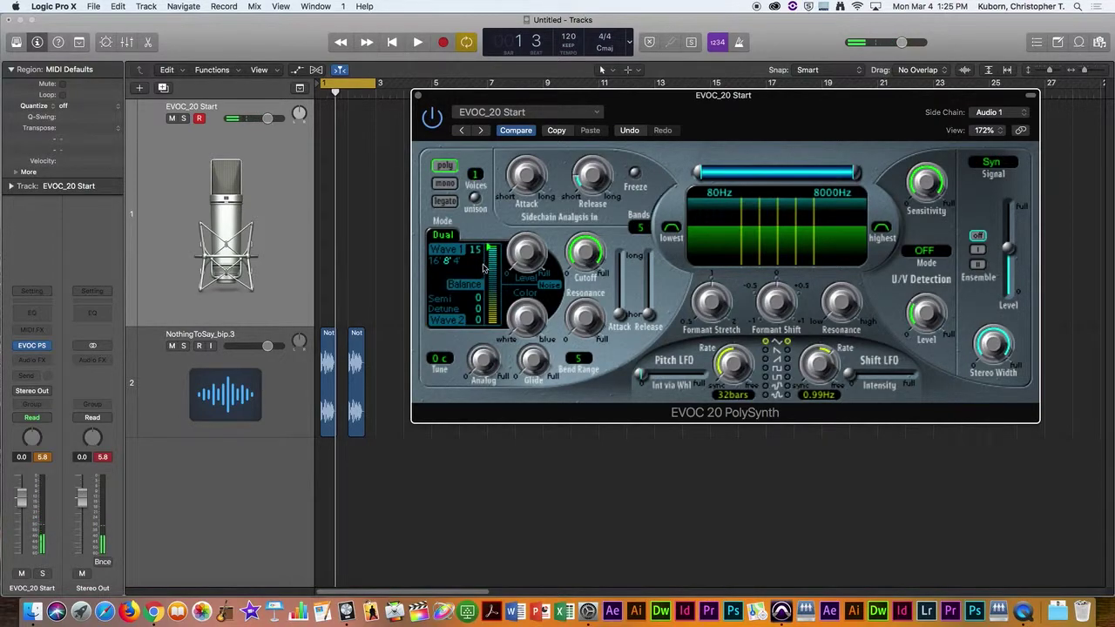
pyautogui.click(446, 183)
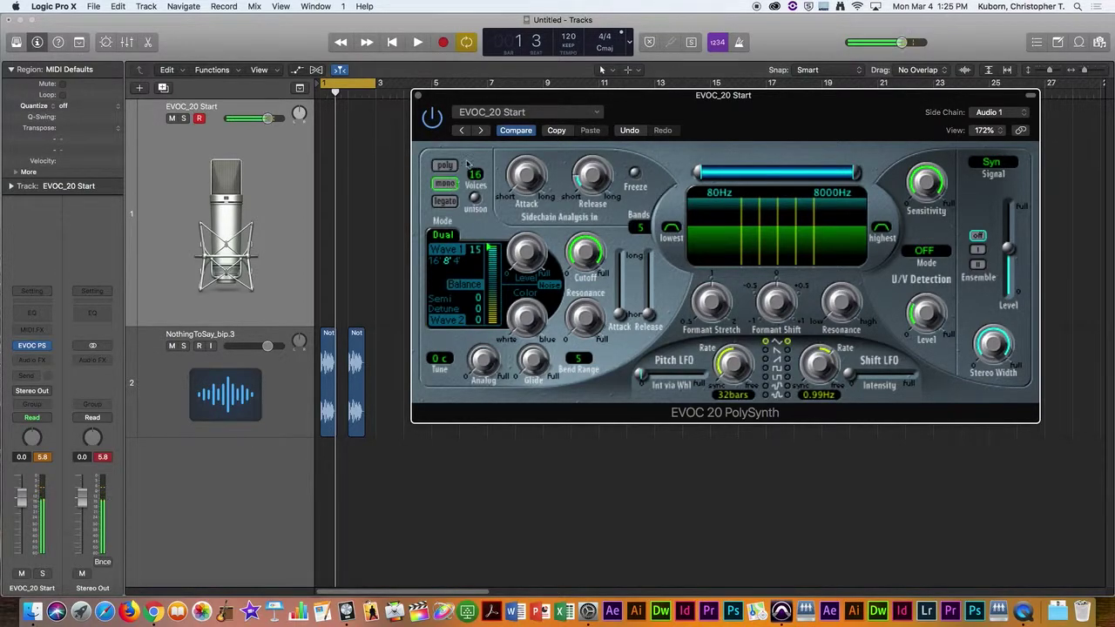
pyautogui.click(444, 202)
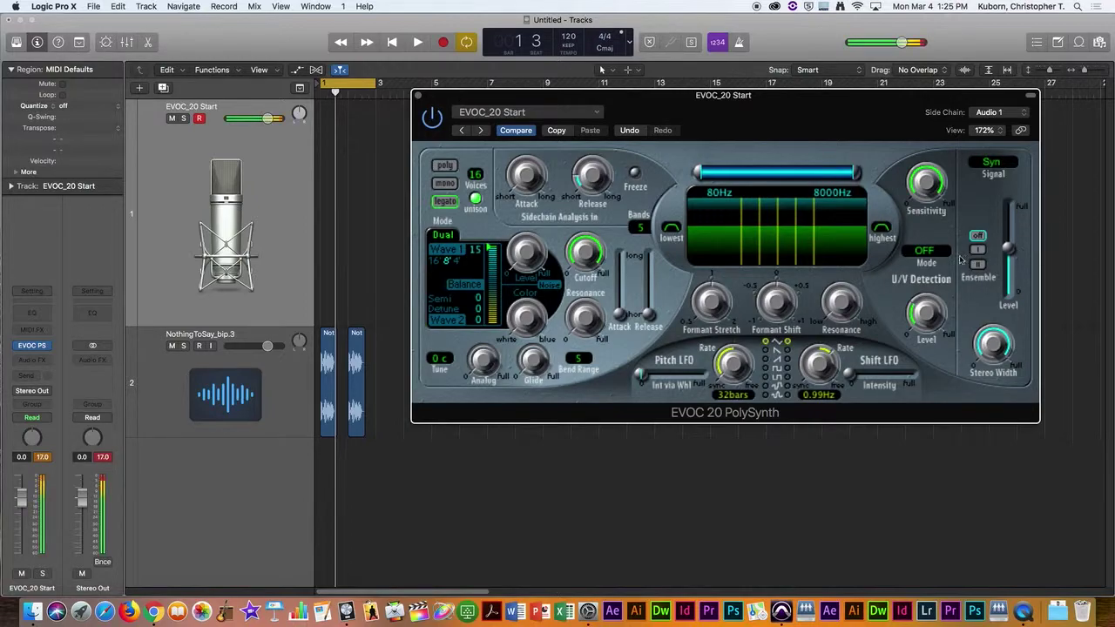
pyautogui.moveTo(1009, 249)
pyautogui.mouseDown()
pyautogui.moveTo(1011, 282)
pyautogui.moveTo(1011, 265)
pyautogui.mouseUp()
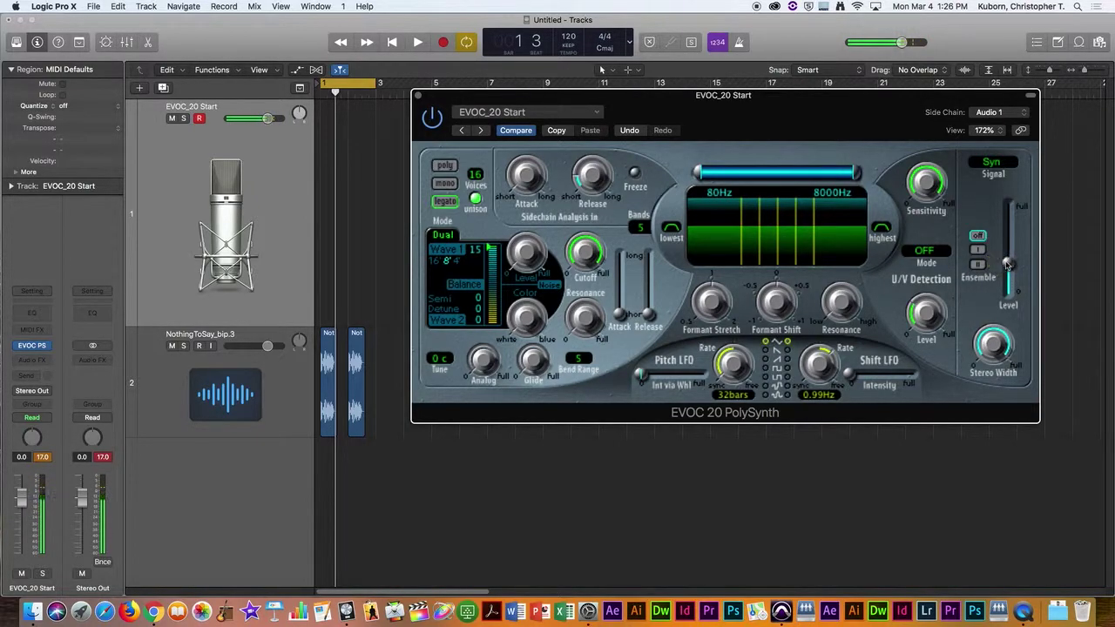
# - Return to poly mode with unison on and 8 voices, raise the output level slightly and play test notes
pyautogui.click(445, 165)
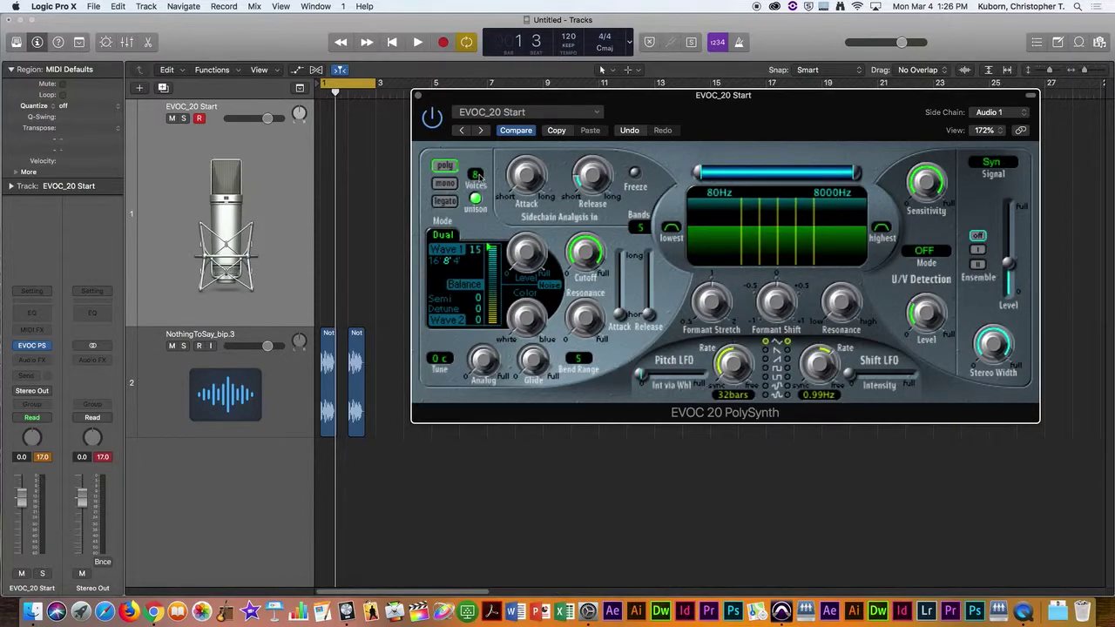
pyautogui.press('a')
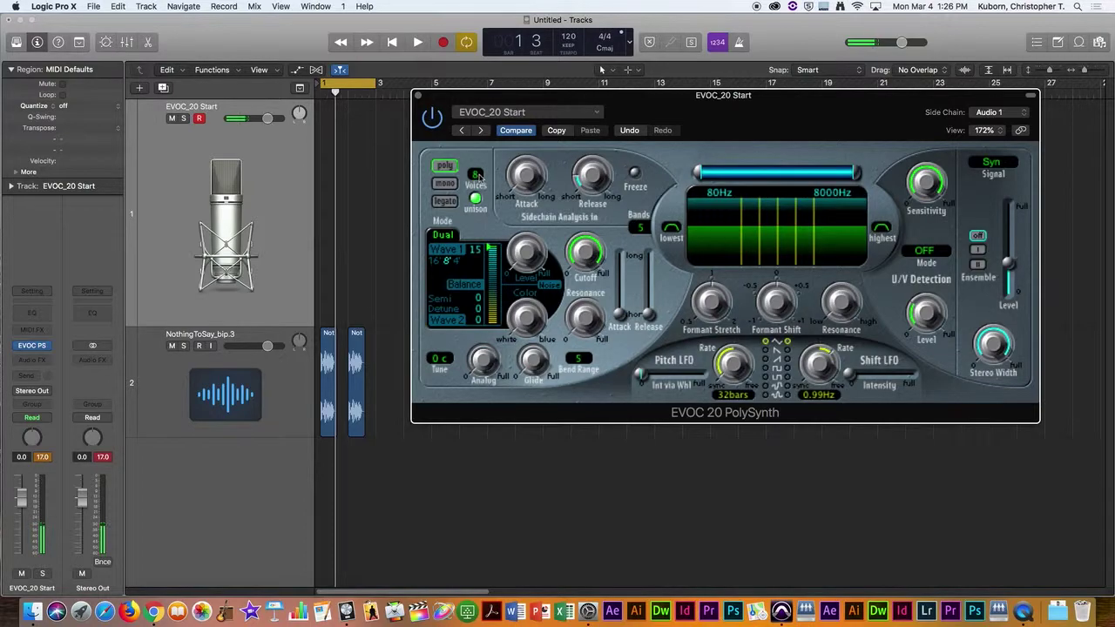
pyautogui.moveTo(1014, 268)
pyautogui.moveTo(1013, 268); pyautogui.dragTo(1016, 252)
pyautogui.press('a')
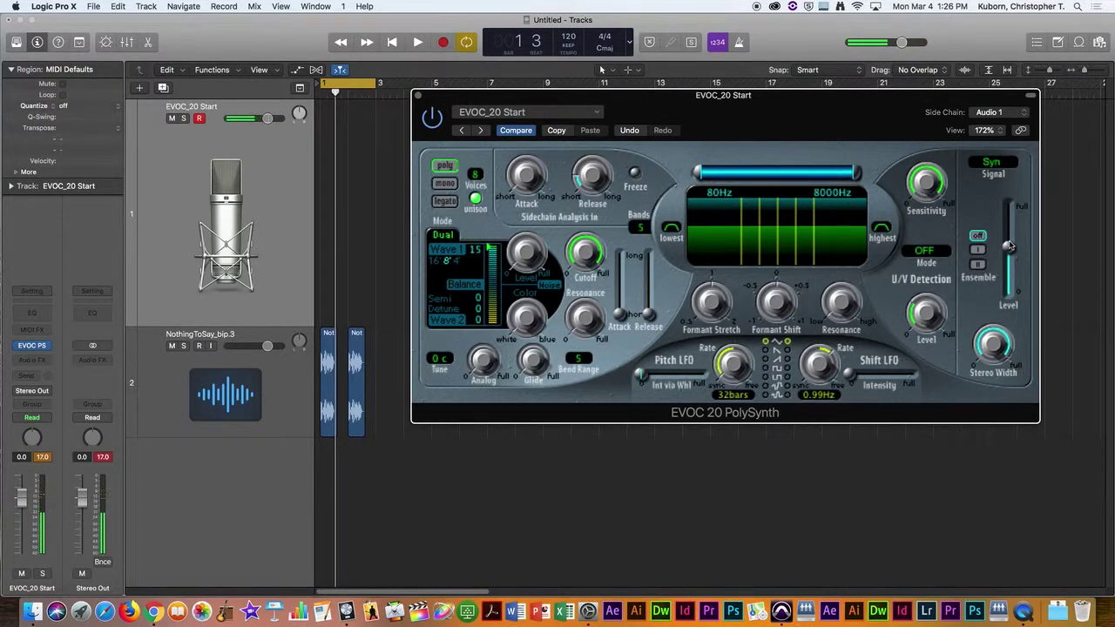
pyautogui.press('a')
pyautogui.press('d')
pyautogui.press('f')
pyautogui.press('g')
# - Turn unison off and set the synth to poly mode with 16 voices
pyautogui.click(475, 198)
pyautogui.click(446, 166)
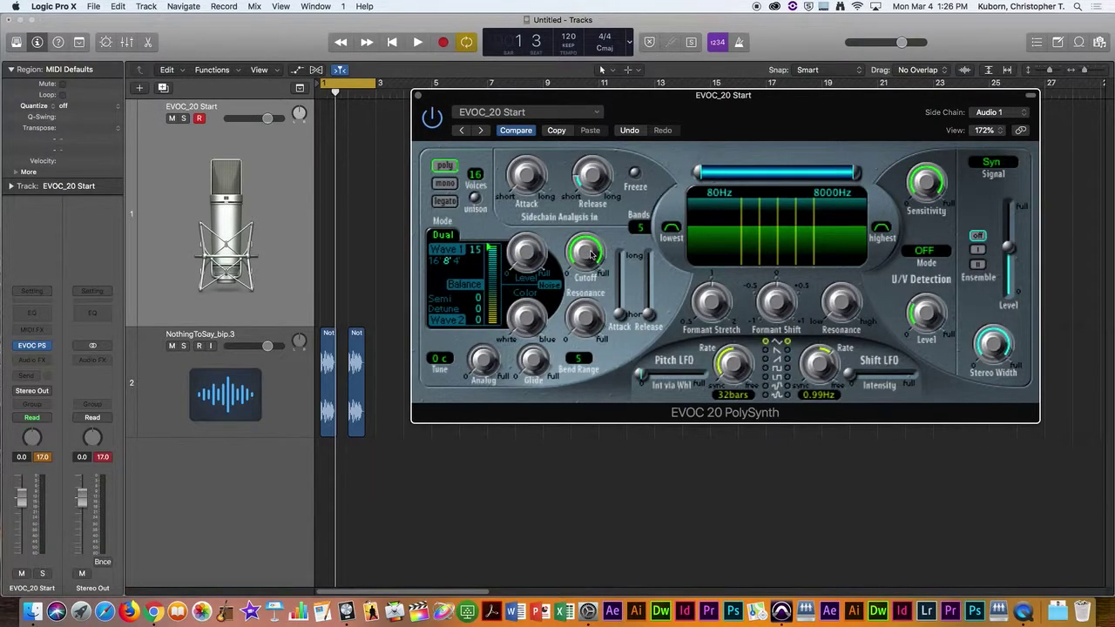
# - Switch the oscillators to FM mode, try different filter cutoff and resonance amounts, and bring both down to zero
pyautogui.moveTo(591, 253)
pyautogui.mouseDown()
pyautogui.moveTo(605, 397)
pyautogui.moveTo(598, 267)
pyautogui.mouseUp()
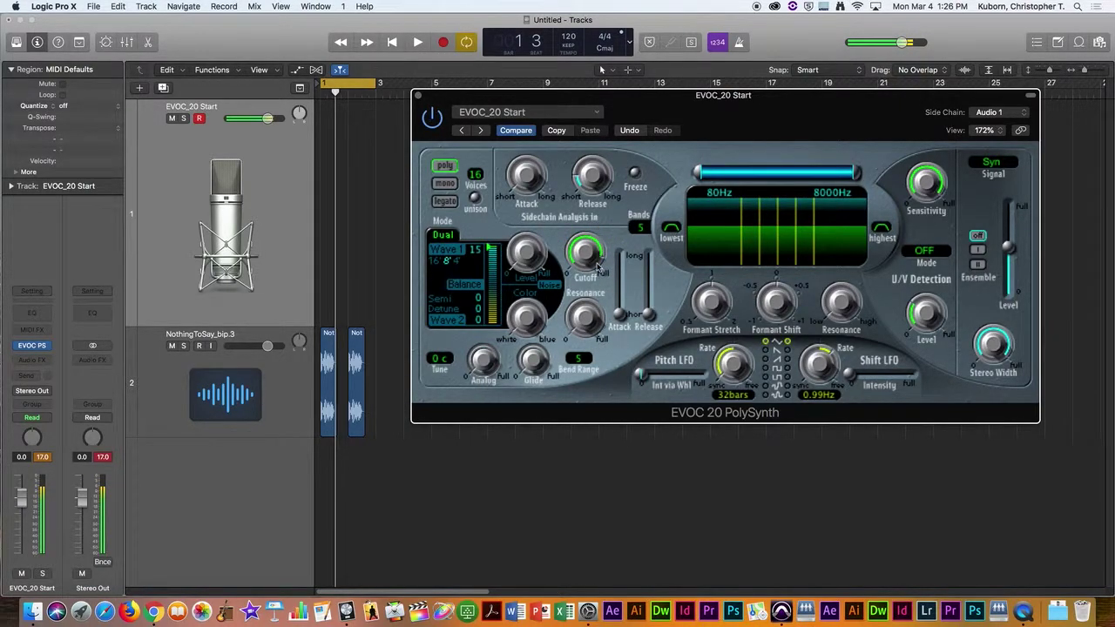
pyautogui.click(442, 236)
pyautogui.moveTo(583, 277); pyautogui.dragTo(591, 320)
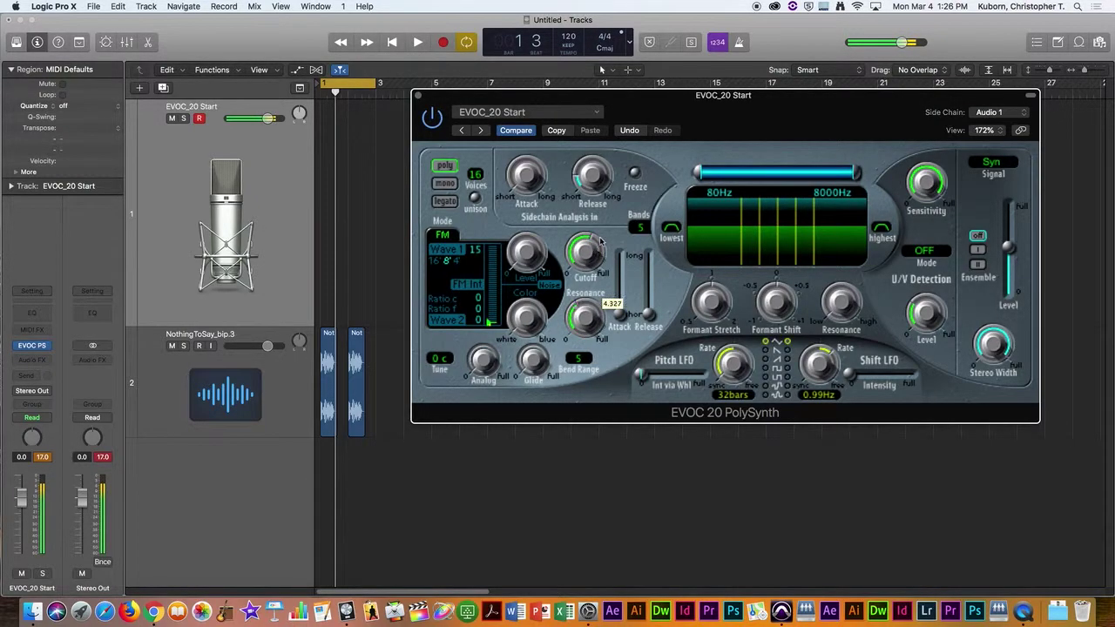
pyautogui.moveTo(585, 256)
pyautogui.mouseDown()
pyautogui.moveTo(602, 230)
pyautogui.moveTo(593, 261)
pyautogui.mouseUp()
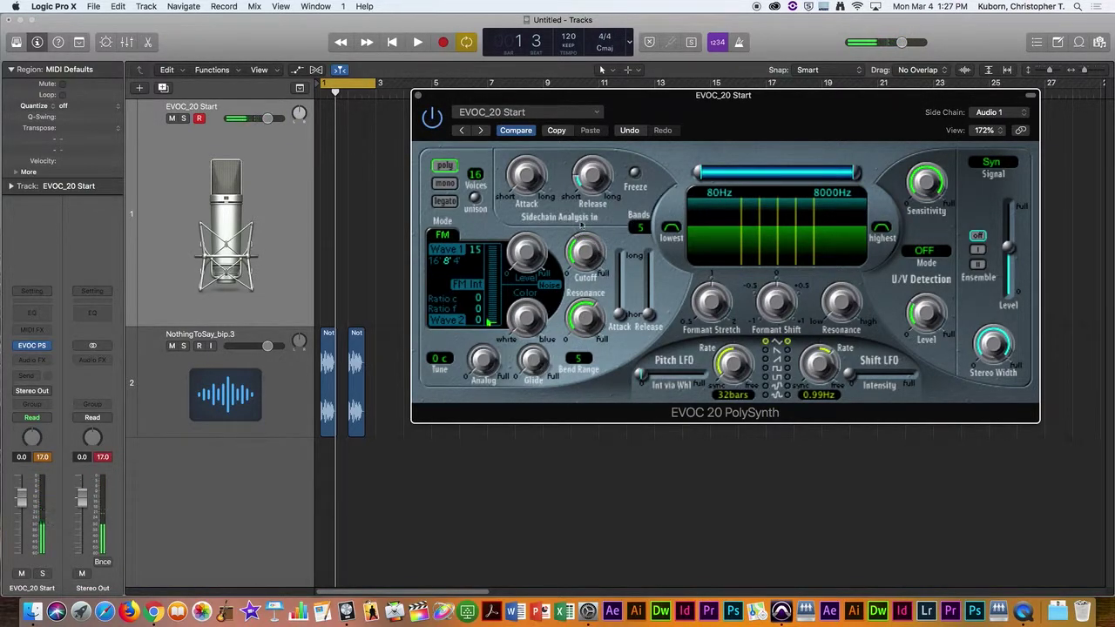
pyautogui.moveTo(593, 319); pyautogui.dragTo(600, 440)
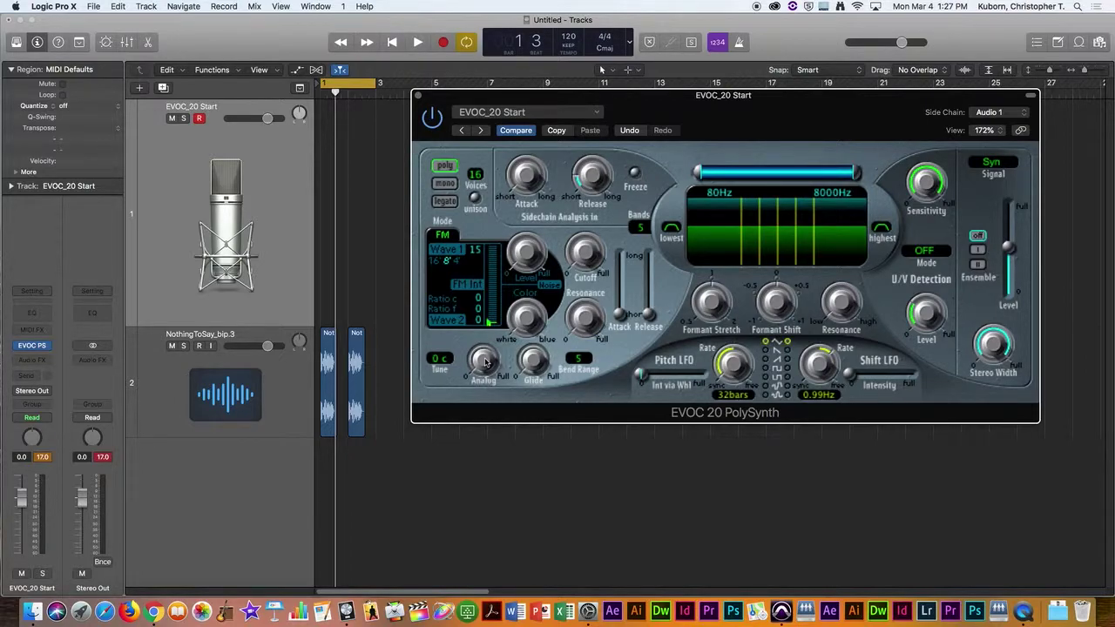
# - Switch the synth to mono with 1 voice and raise the filter cutoff to roughly three quarters
pyautogui.click(445, 183)
pyautogui.moveTo(476, 183); pyautogui.dragTo(476, 175)
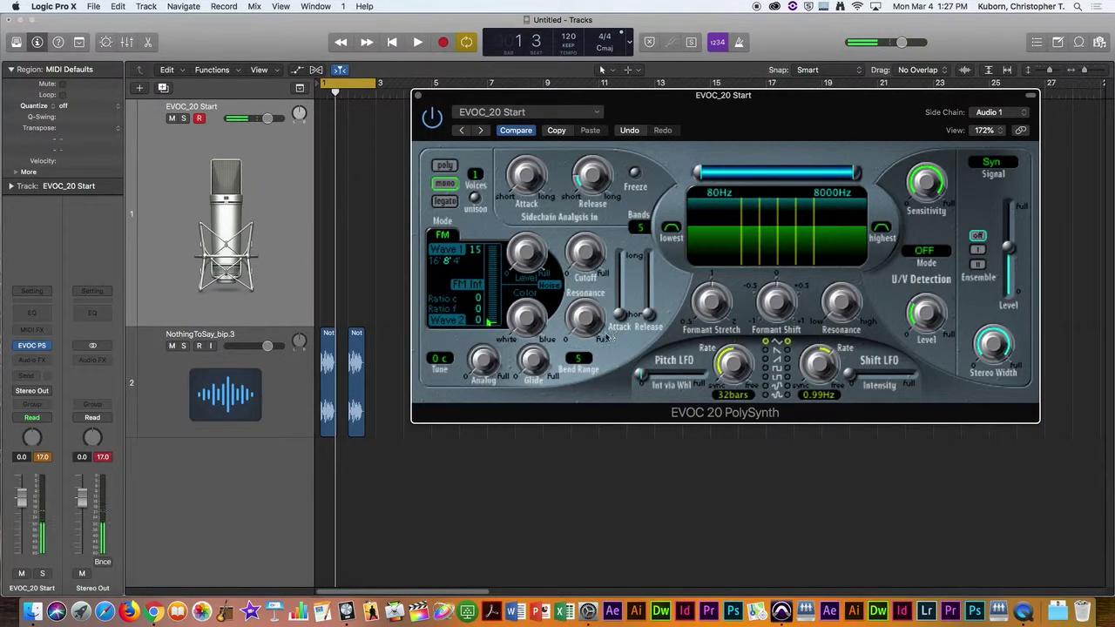
pyautogui.moveTo(598, 259); pyautogui.dragTo(598, 225)
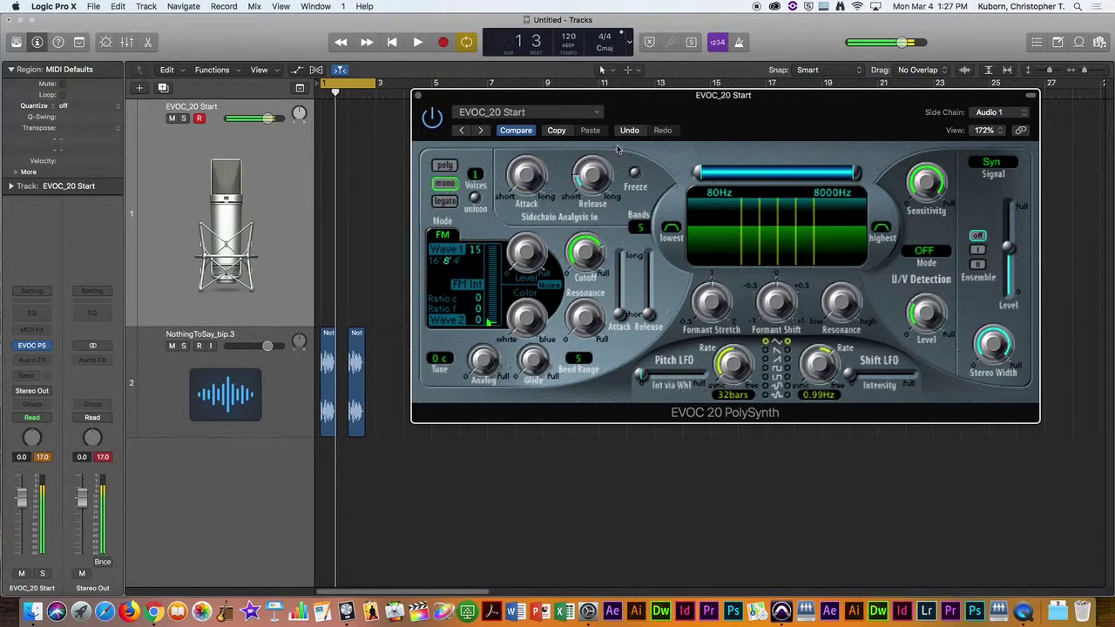
# - Turn up the Analog amount and set the synth back to poly mode with 16 voices
pyautogui.moveTo(489, 382)
pyautogui.mouseDown()
pyautogui.moveTo(488, 364)
pyautogui.moveTo(487, 377)
pyautogui.mouseUp()
pyautogui.click(446, 165)
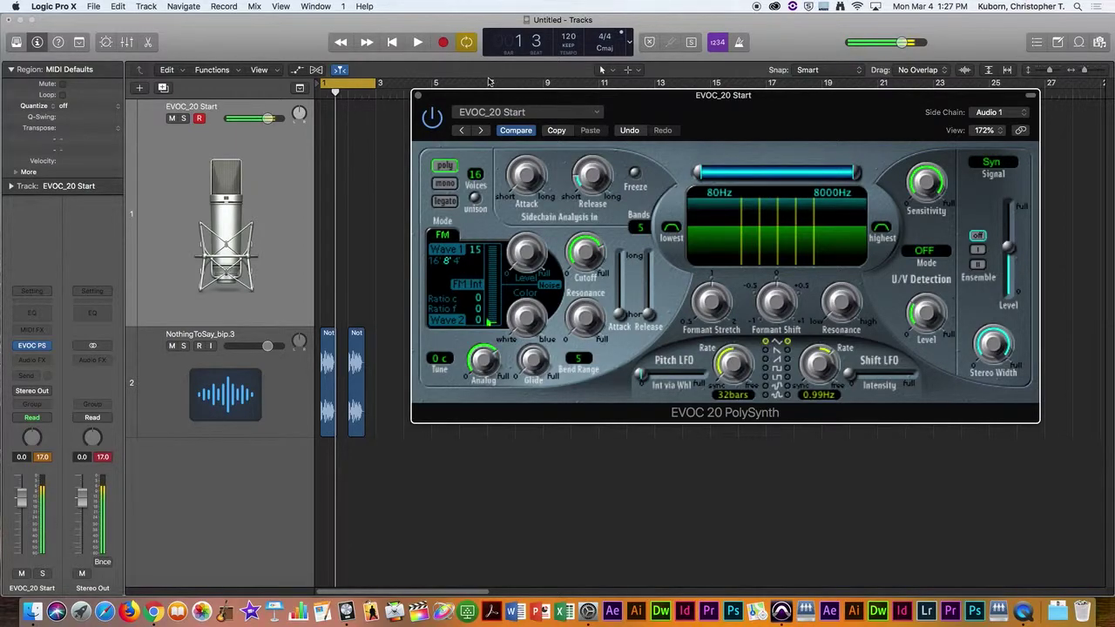
# - Raise the FM intensity to about halfway with some noise and resonance, then compare high and low Analog amounts, ending at zero
pyautogui.moveTo(490, 318); pyautogui.dragTo(519, 281)
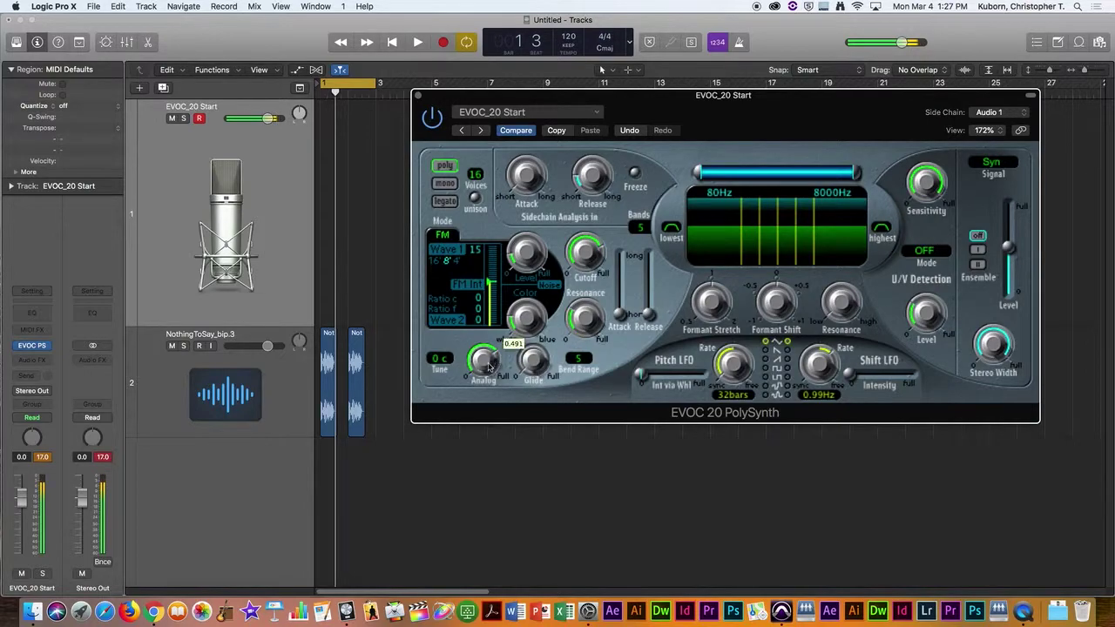
pyautogui.moveTo(483, 373); pyautogui.dragTo(493, 418)
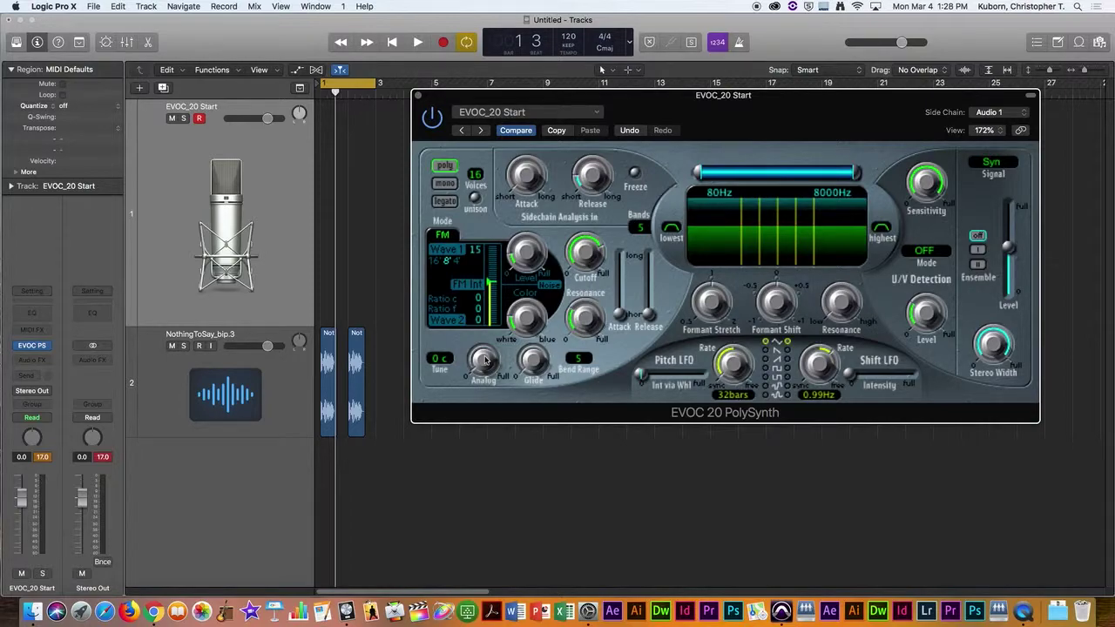
pyautogui.moveTo(485, 368); pyautogui.dragTo(490, 294)
pyautogui.moveTo(485, 380)
pyautogui.moveTo(488, 380); pyautogui.dragTo(504, 441)
# - Switch the oscillators to Dual mode and adjust the noise level
pyautogui.click(444, 237)
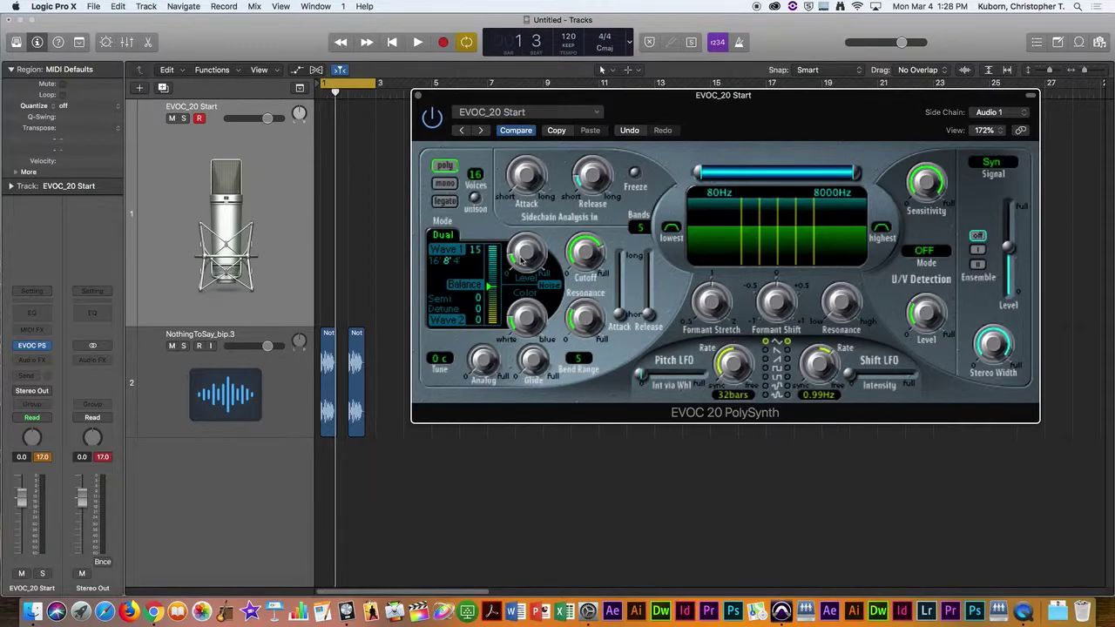
pyautogui.moveTo(521, 264); pyautogui.dragTo(561, 211)
# - Set the filter bank's lowest frequency to 75 Hz and try changing the number of bands, ending at 5
pyautogui.moveTo(856, 174)
pyautogui.mouseDown()
pyautogui.moveTo(787, 177)
pyautogui.moveTo(857, 174)
pyautogui.mouseUp()
pyautogui.moveTo(697, 172)
pyautogui.mouseDown()
pyautogui.moveTo(774, 173)
pyautogui.moveTo(692, 175)
pyautogui.mouseUp()
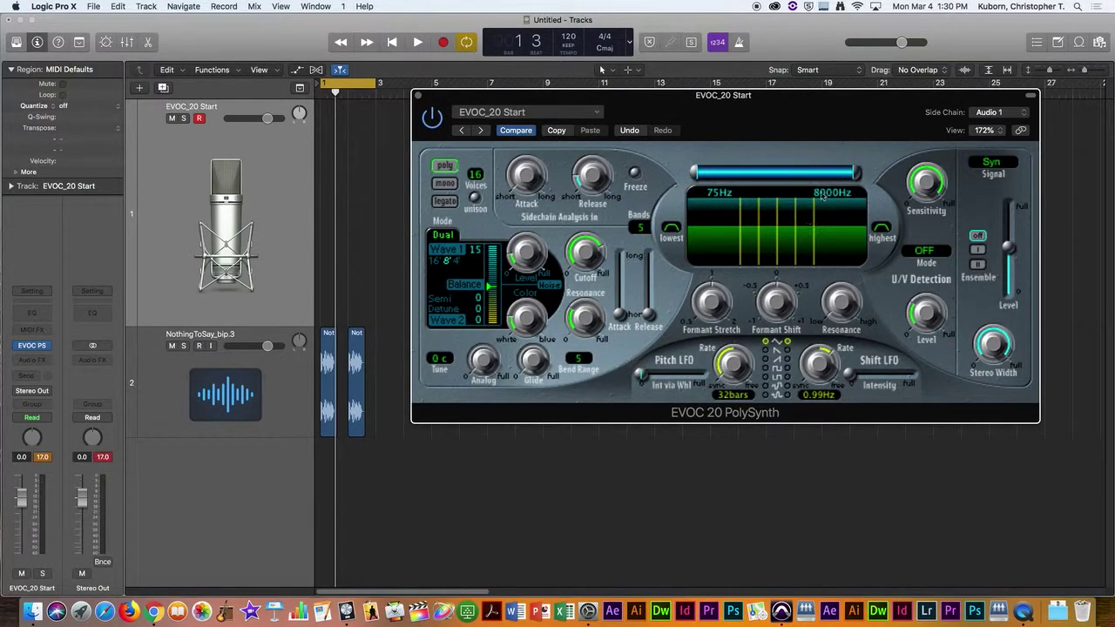
pyautogui.moveTo(641, 229); pyautogui.dragTo(639, 282)
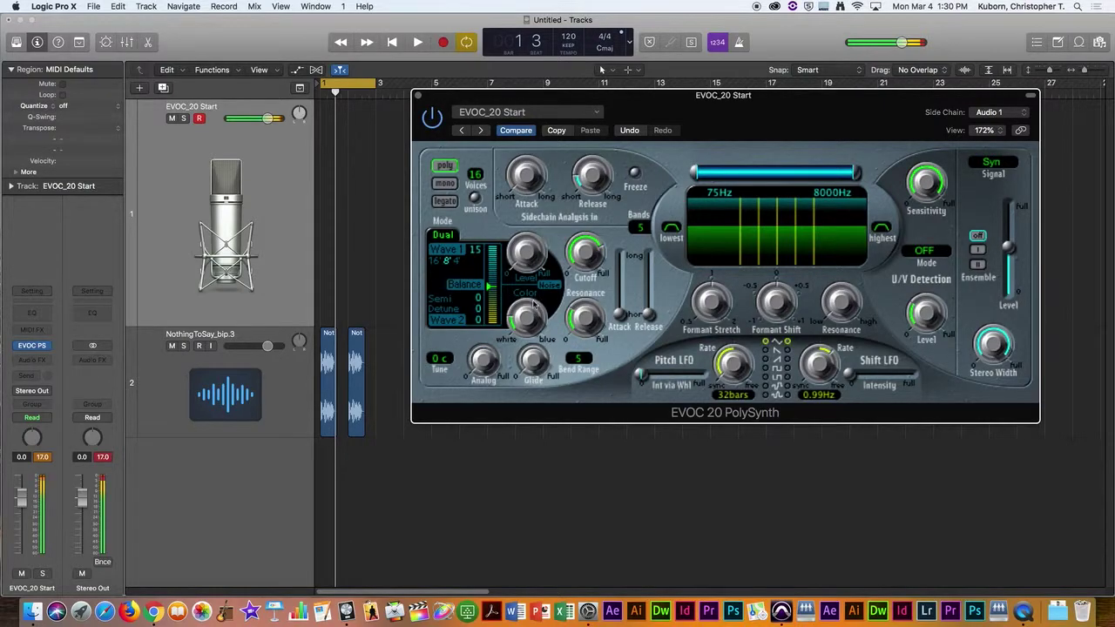
# - Lower the filter cutoff, lengthen the envelope release to about halfway and keep the attack at its shortest
pyautogui.moveTo(595, 291)
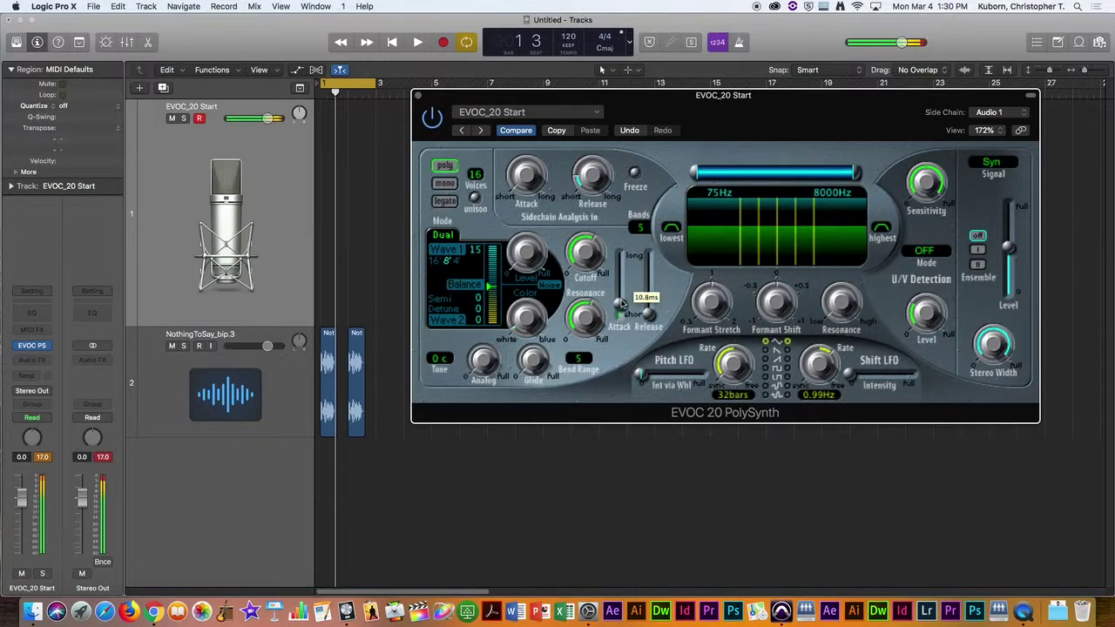
pyautogui.moveTo(645, 313); pyautogui.dragTo(649, 279)
pyautogui.moveTo(620, 314)
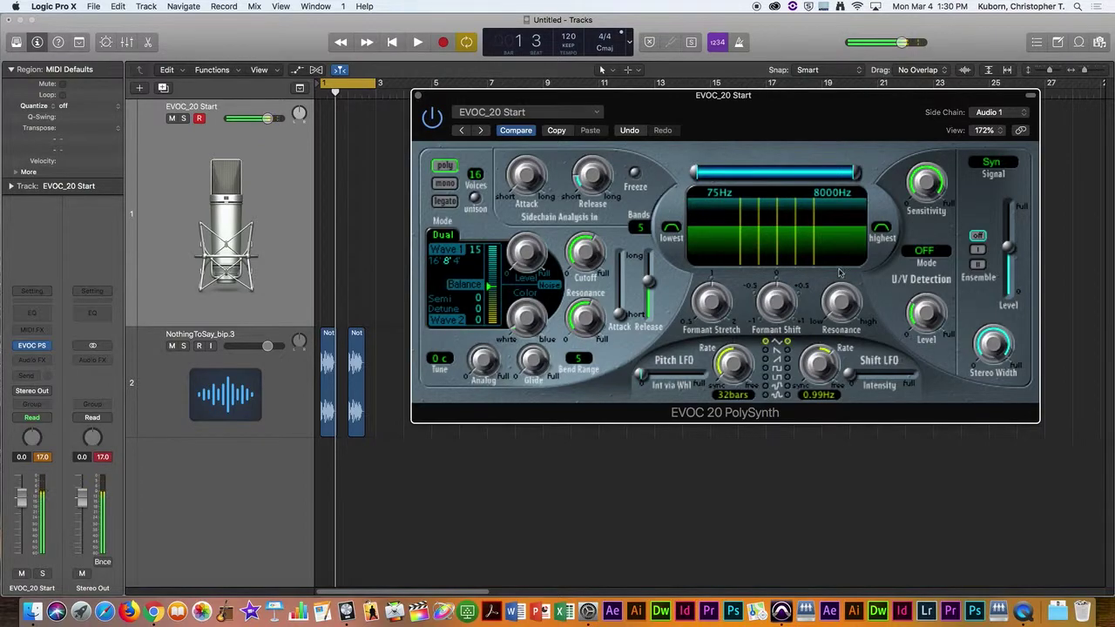
# - Switch the output signal to Ana and play the track briefly, then set the signal to Voc
pyautogui.click(986, 164)
pyautogui.click(984, 172)
pyautogui.press('space')
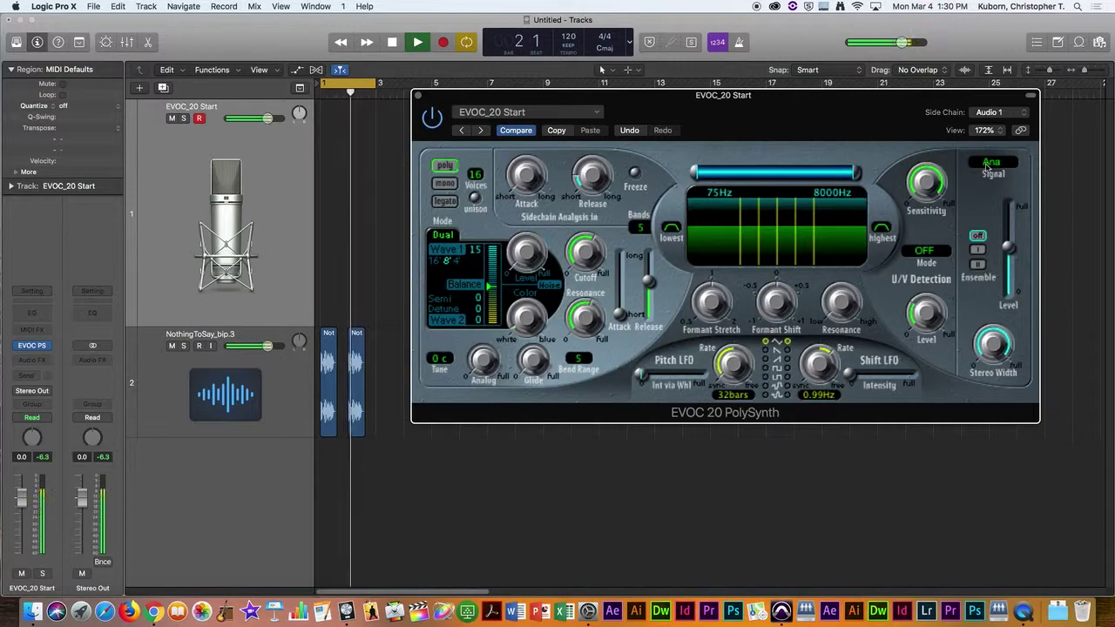
pyautogui.press('space')
pyautogui.click(995, 163)
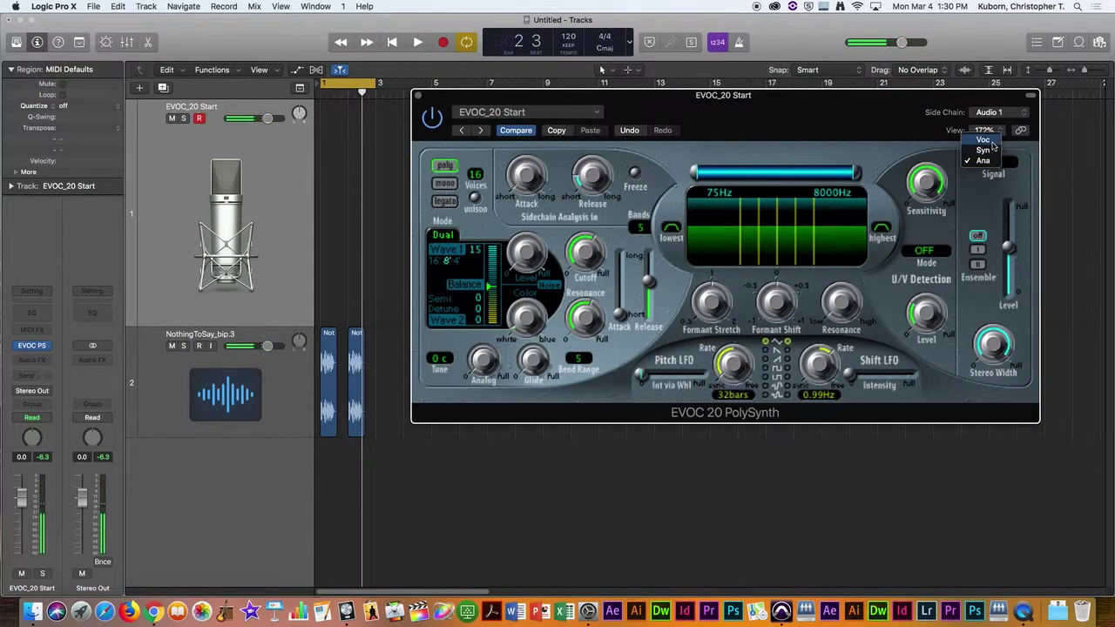
pyautogui.click(986, 140)
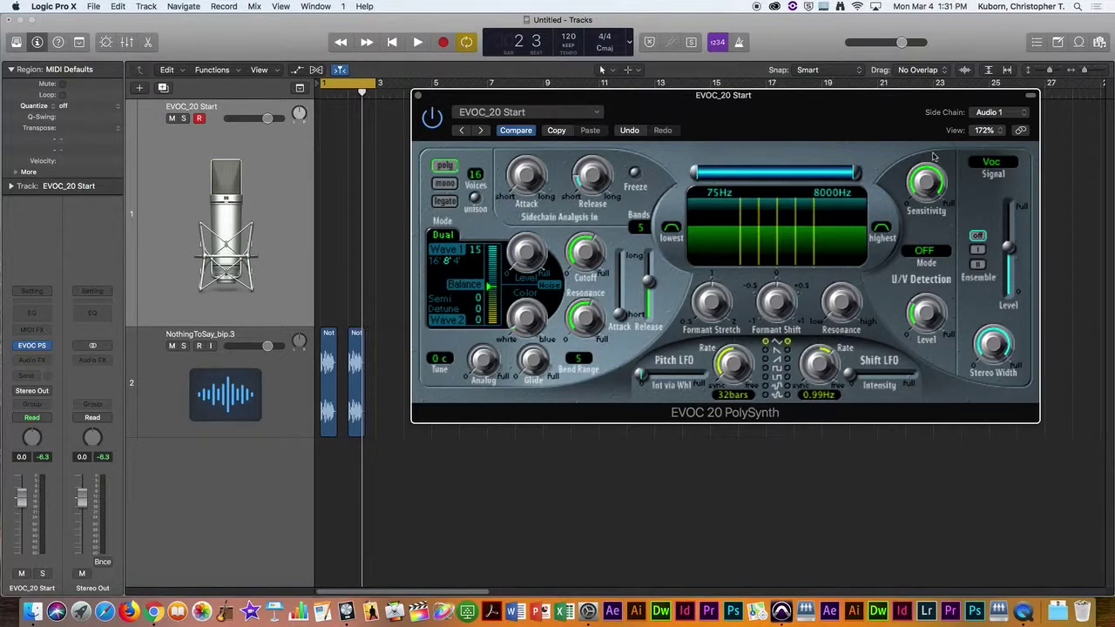
# - Start playback, raise the project tempo to 161 and shorten the cycle range to end at bar 2
pyautogui.press('space')
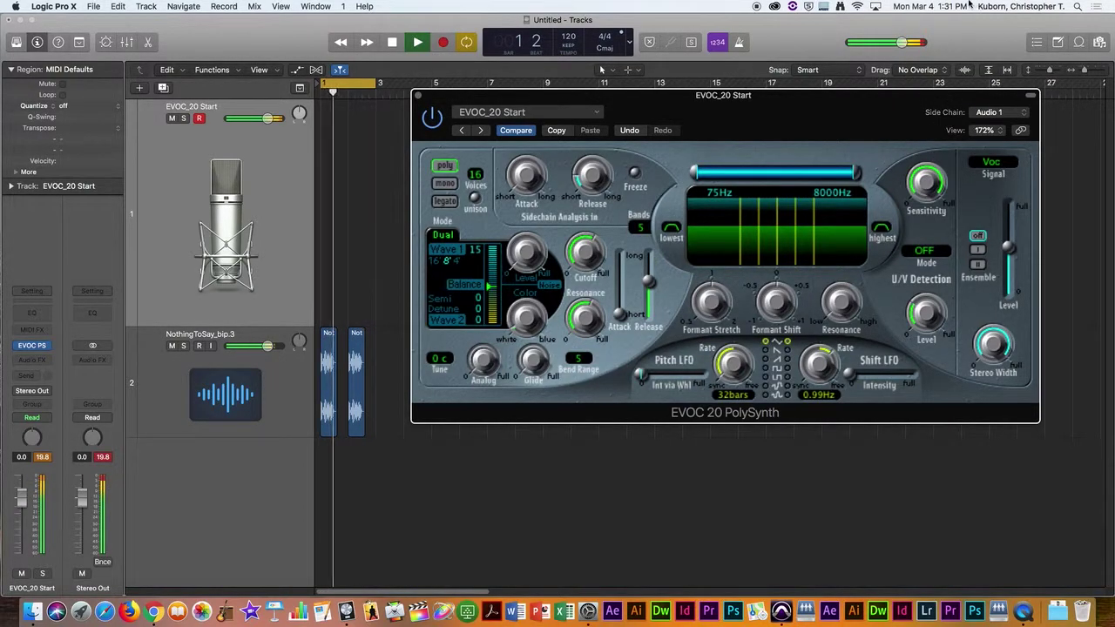
pyautogui.click(571, 37)
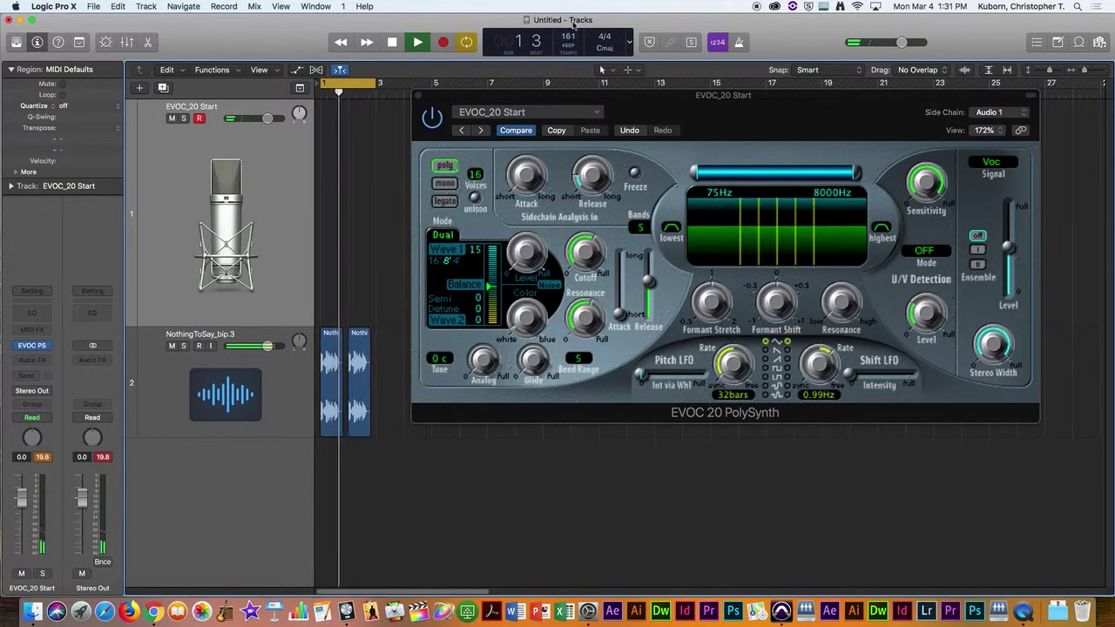
pyautogui.moveTo(366, 82); pyautogui.dragTo(348, 90)
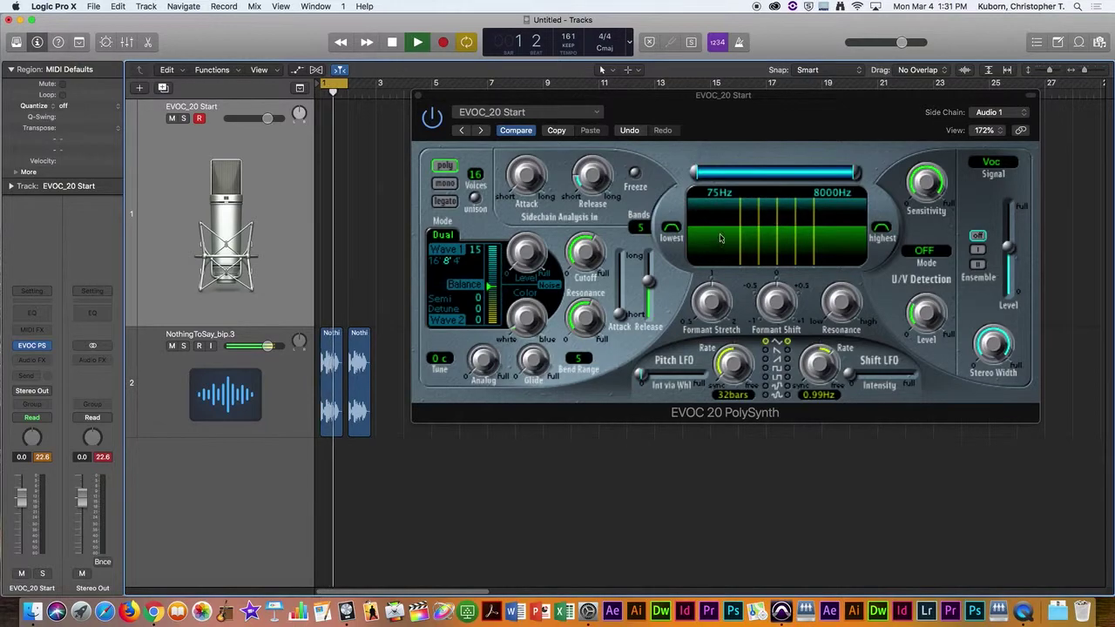
# - Raise the number of filter bands first to 13 and then to 19
pyautogui.click(642, 229)
pyautogui.moveTo(642, 228); pyautogui.dragTo(647, 190)
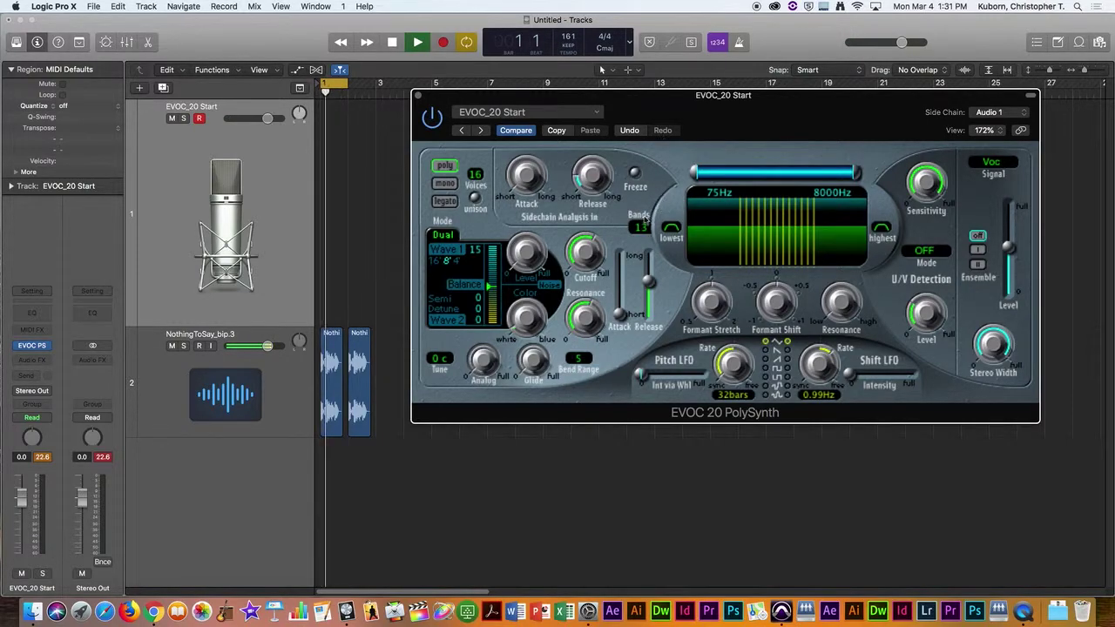
pyautogui.moveTo(640, 228); pyautogui.dragTo(643, 200)
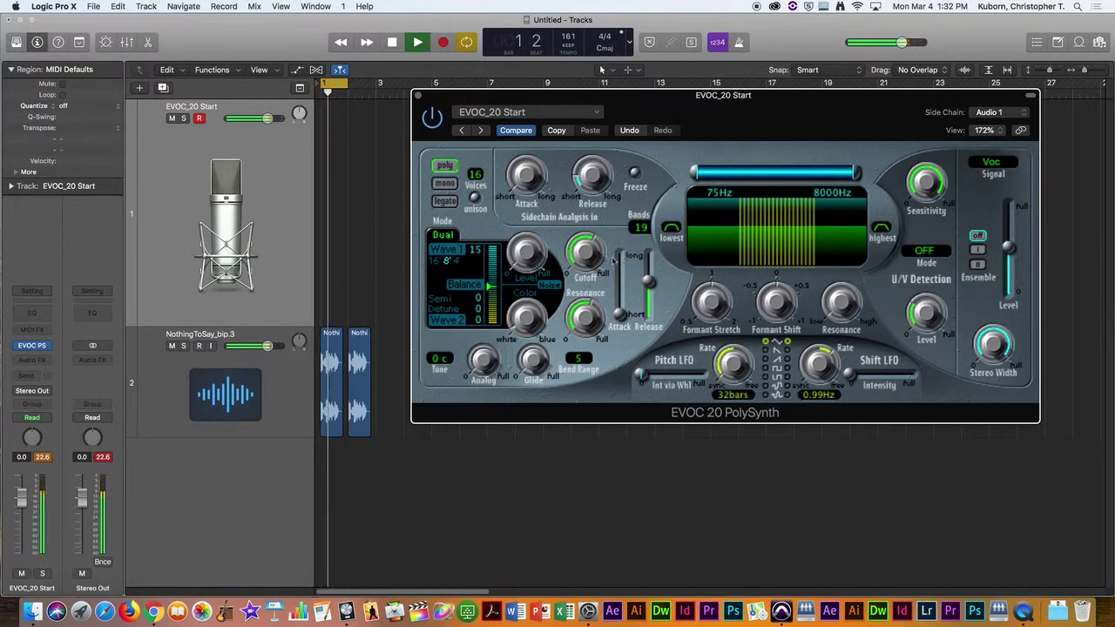
# - Load the Clear Voice Vocoder preset from the Vintage Vocoder settings and raise its output level slightly
pyautogui.click(593, 116)
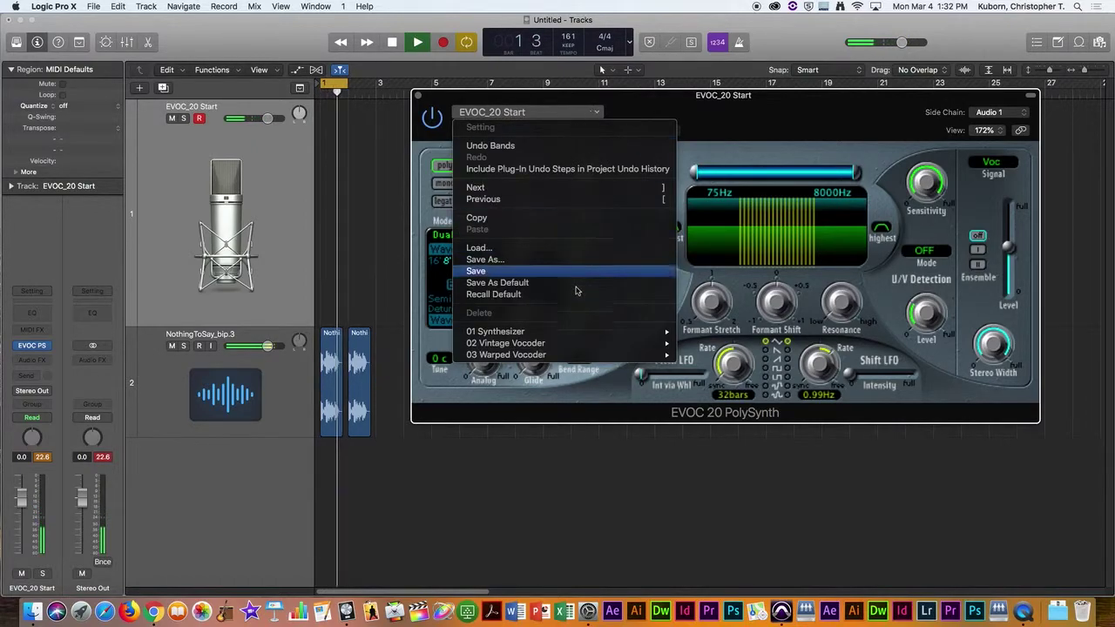
pyautogui.moveTo(581, 350)
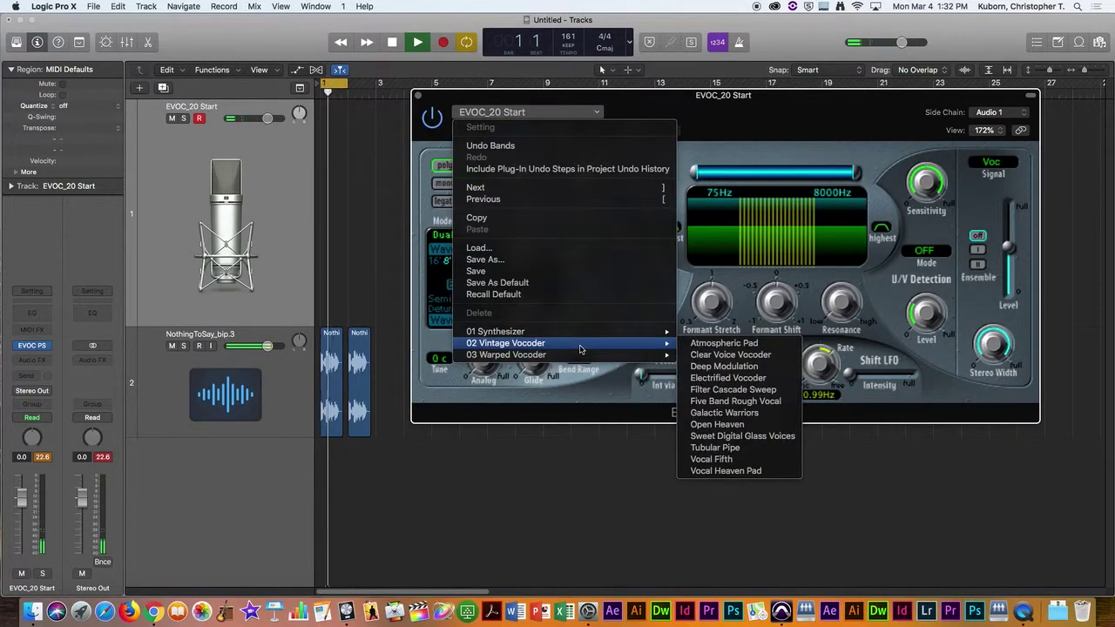
pyautogui.click(715, 356)
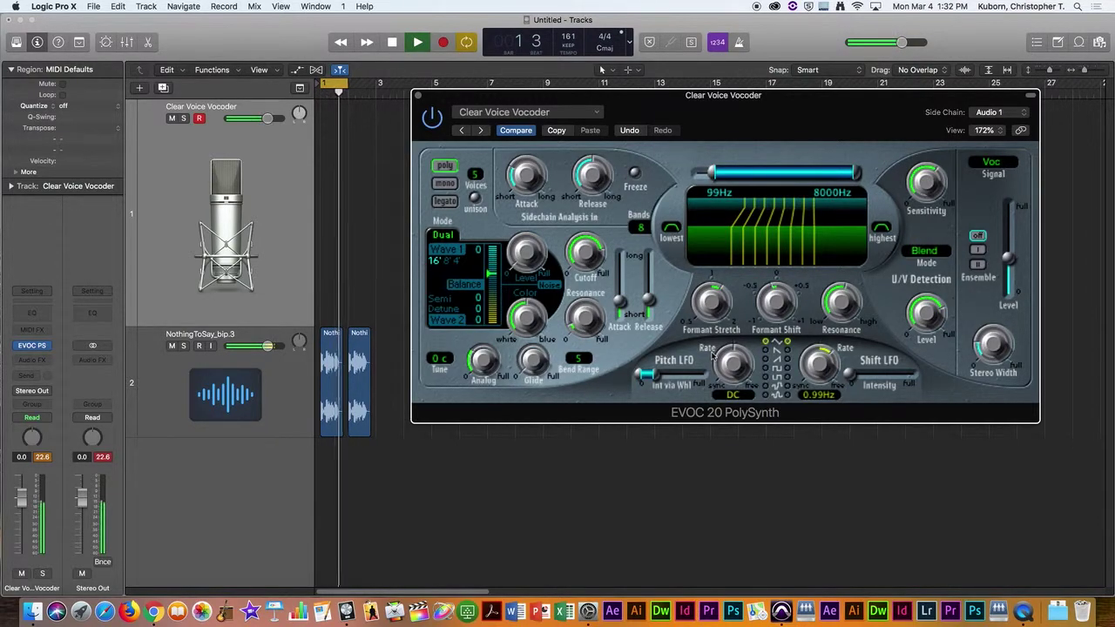
pyautogui.moveTo(1013, 252)
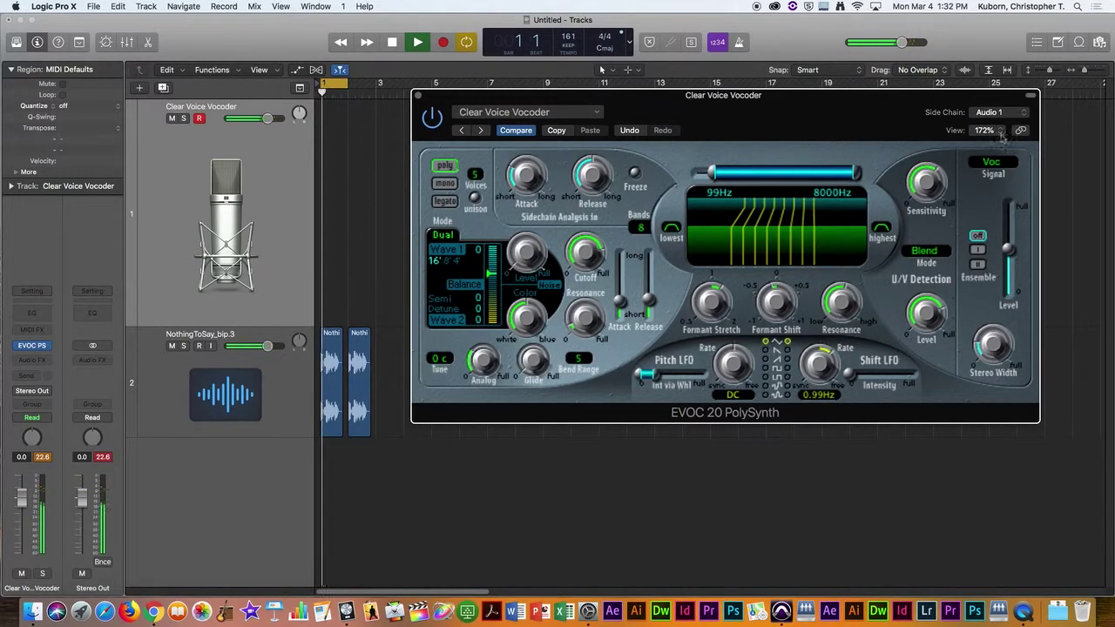
# - Load the Galactic Warriors vintage vocoder preset and raise Formant Stretch above 1 to spread the bands
pyautogui.click(584, 112)
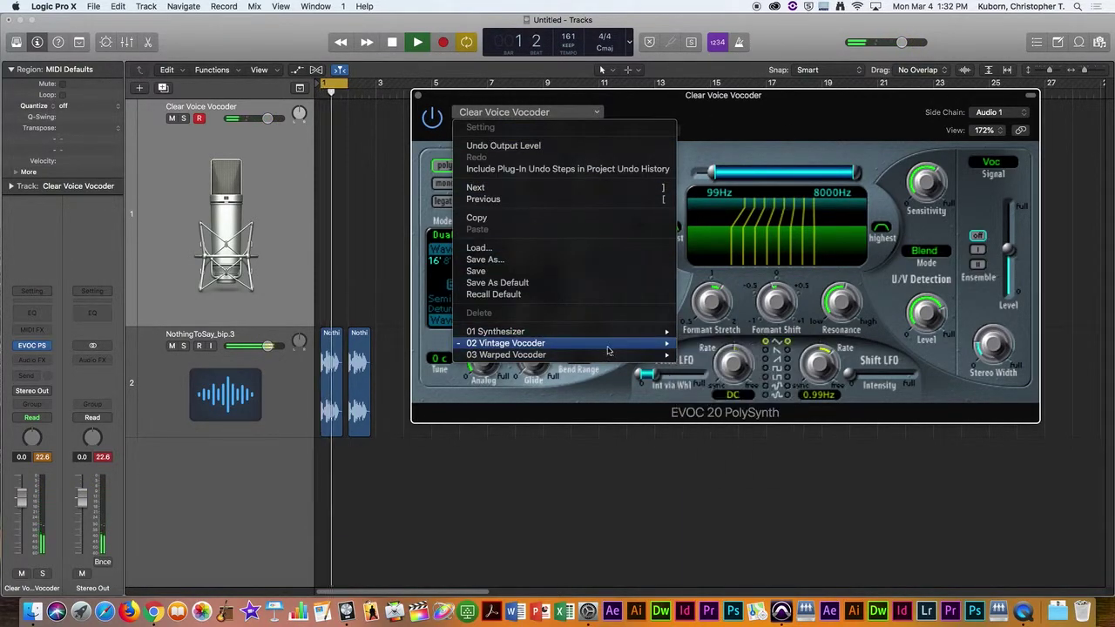
pyautogui.moveTo(610, 343)
pyautogui.click(698, 406)
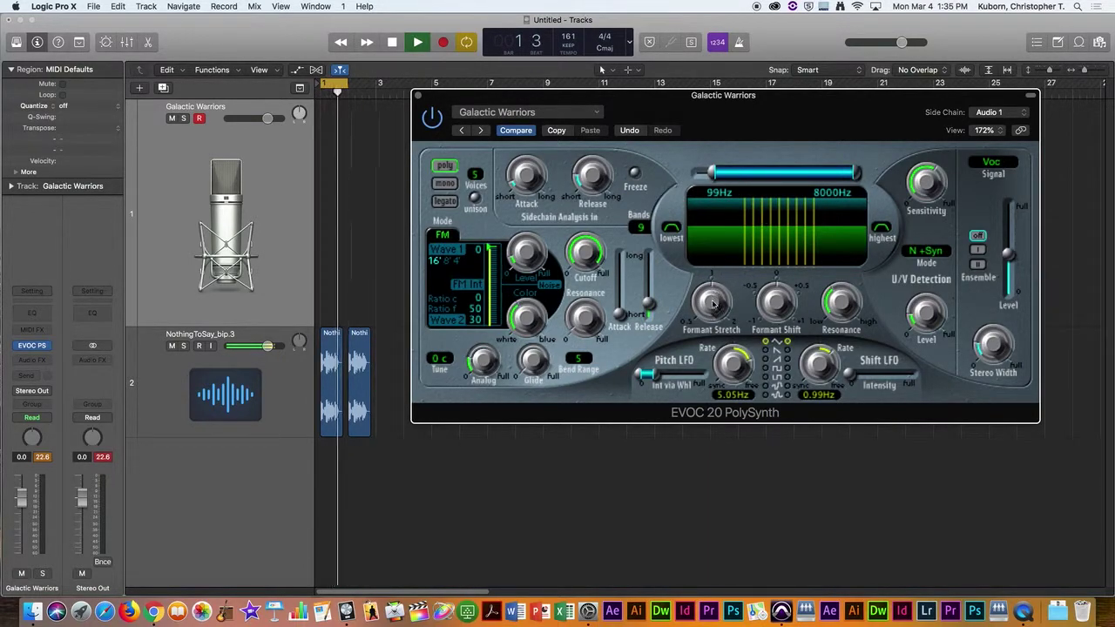
pyautogui.moveTo(712, 304)
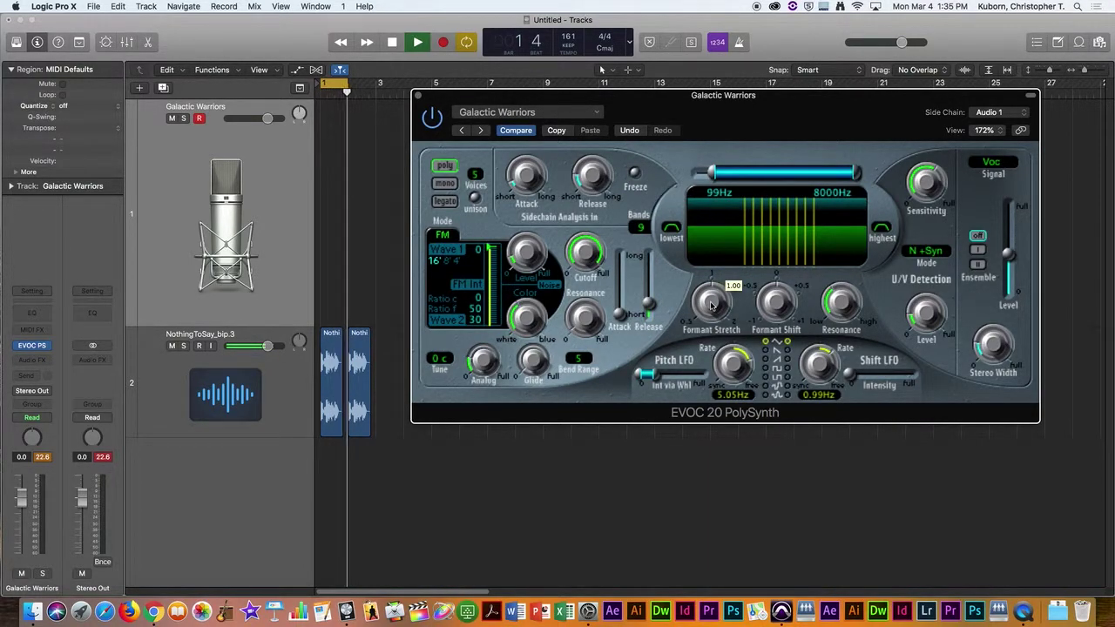
pyautogui.moveTo(712, 300); pyautogui.dragTo(713, 255)
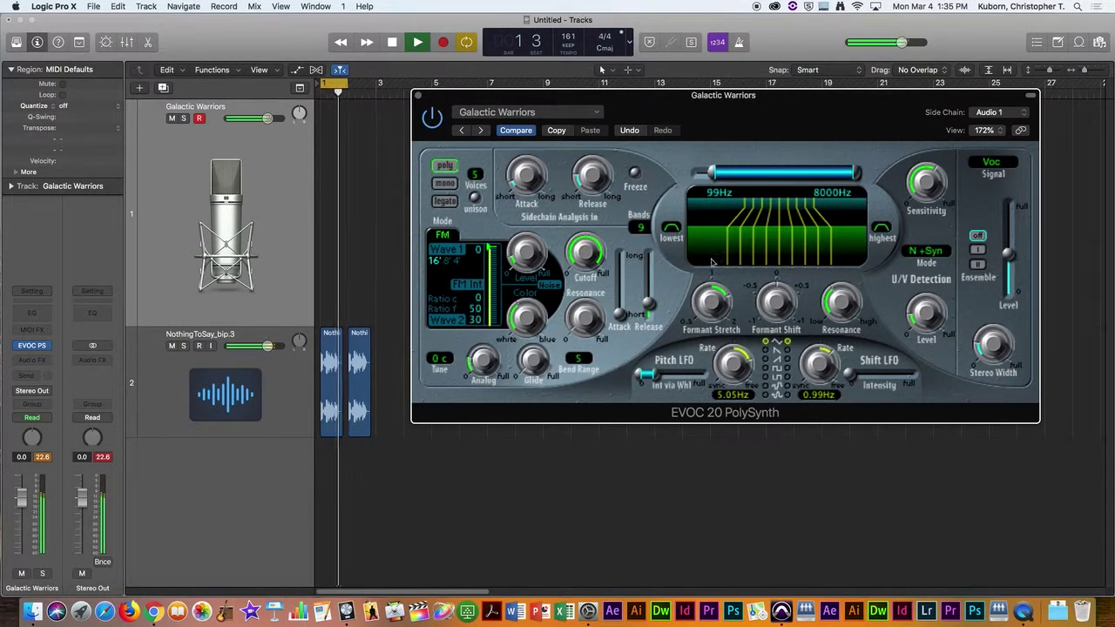
# - Load the Clear Voice Vocoder preset again and sweep Formant Stretch from a narrow to a fully wide setting
pyautogui.click(555, 114)
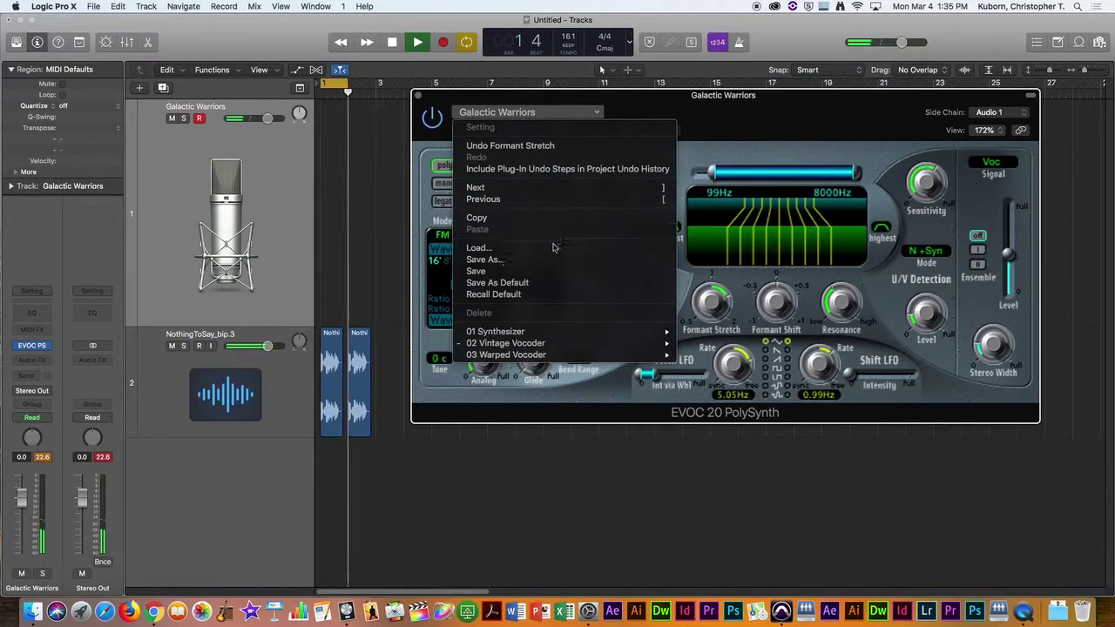
pyautogui.moveTo(582, 343)
pyautogui.click(716, 355)
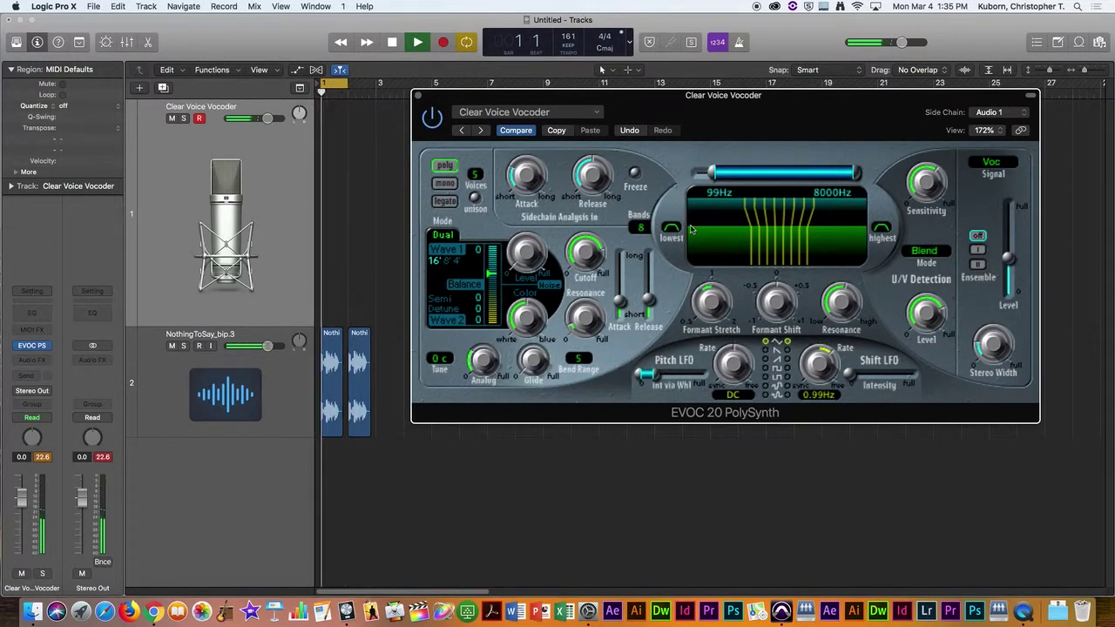
pyautogui.moveTo(713, 306); pyautogui.dragTo(730, 185)
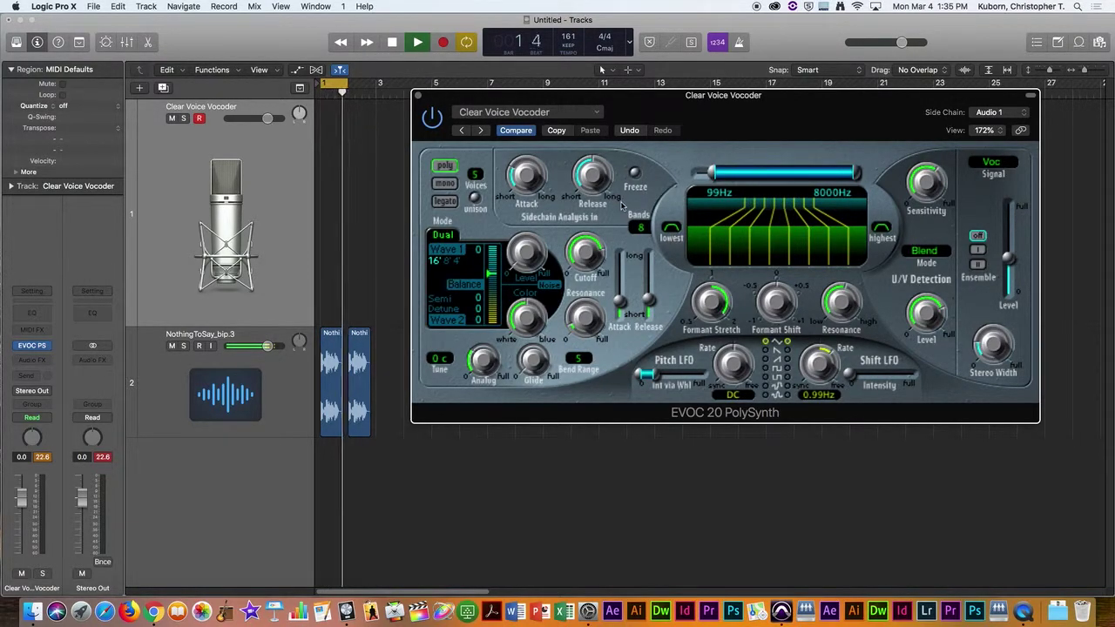
# - Raise the bands to 14 and the output level slightly, and vary Formant Stretch, ending at 2.00
pyautogui.moveTo(640, 228); pyautogui.dragTo(643, 200)
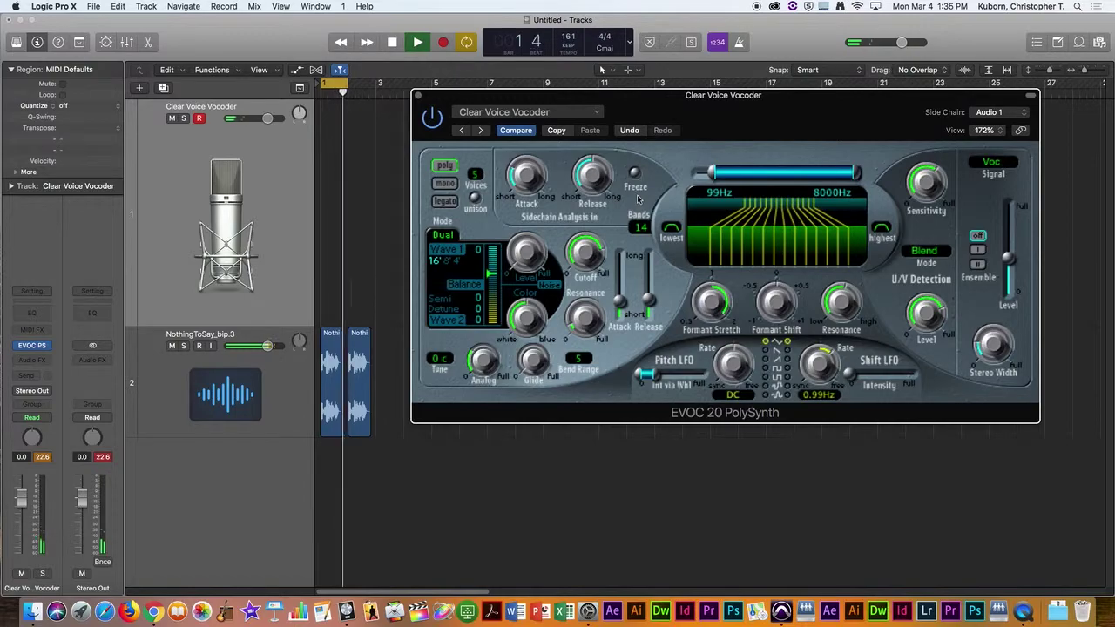
pyautogui.moveTo(708, 307)
pyautogui.mouseDown()
pyautogui.moveTo(708, 292)
pyautogui.moveTo(708, 307)
pyautogui.mouseUp()
pyautogui.moveTo(1007, 259); pyautogui.dragTo(1007, 249)
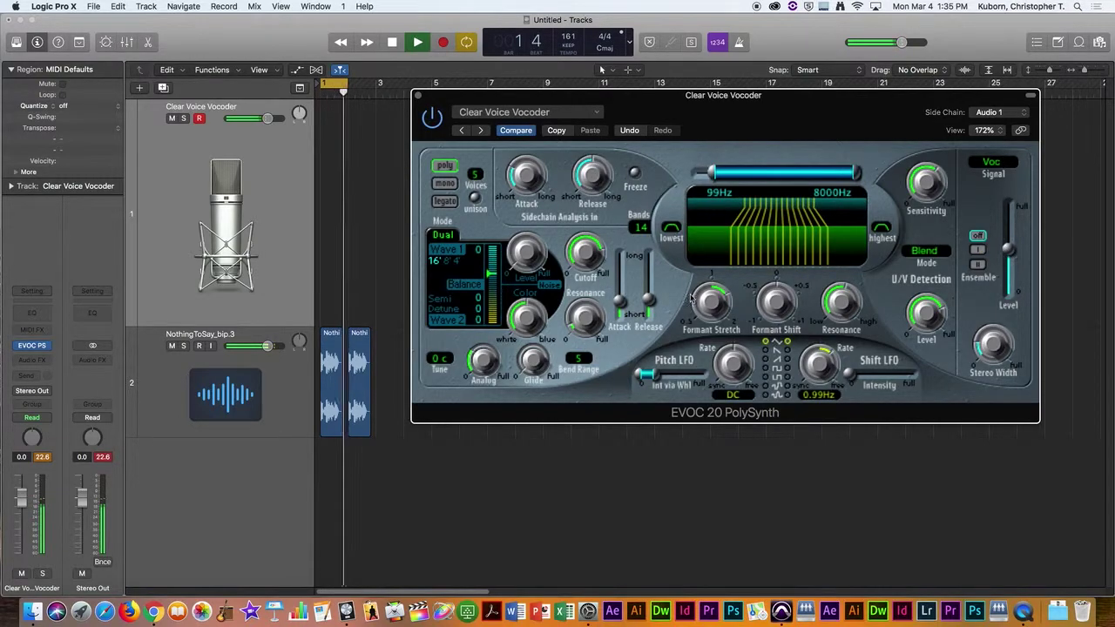
pyautogui.moveTo(713, 302); pyautogui.dragTo(720, 250)
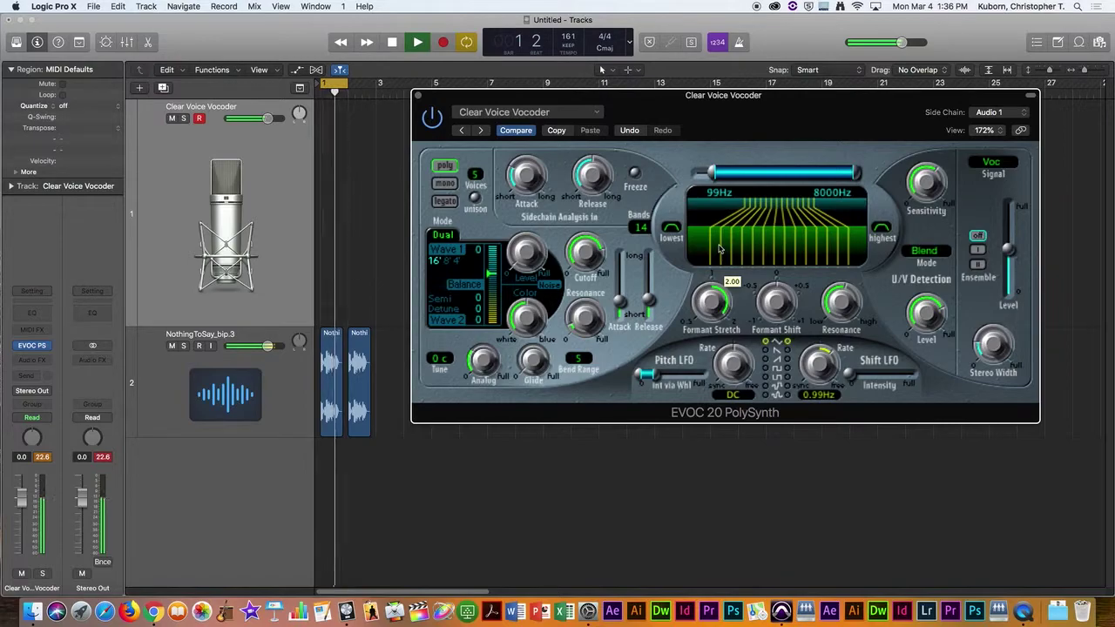
# - Reduce the number of bands to 5 and lower the output level
pyautogui.moveTo(642, 228)
pyautogui.mouseDown()
pyautogui.moveTo(645, 277)
pyautogui.moveTo(649, 232)
pyautogui.mouseUp()
pyautogui.moveTo(1009, 250); pyautogui.dragTo(1009, 270)
pyautogui.moveTo(645, 230); pyautogui.dragTo(649, 277)
# - Lower Formant Stretch to about 0.96 and turn Formant Shift up to a positive amount
pyautogui.moveTo(720, 306); pyautogui.dragTo(716, 324)
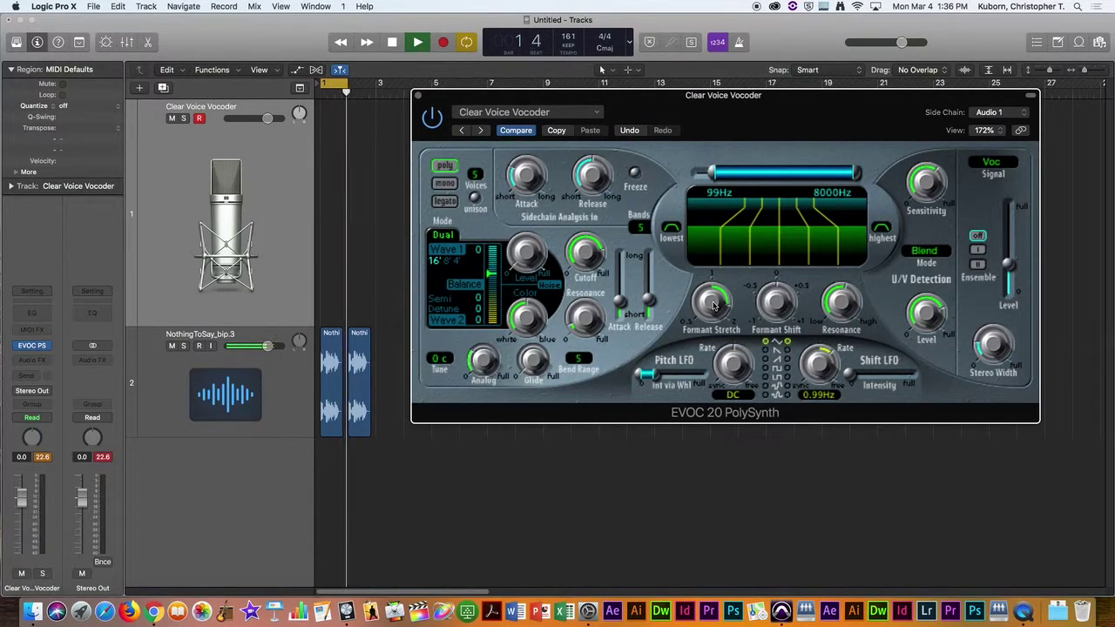
pyautogui.moveTo(715, 305); pyautogui.dragTo(734, 401)
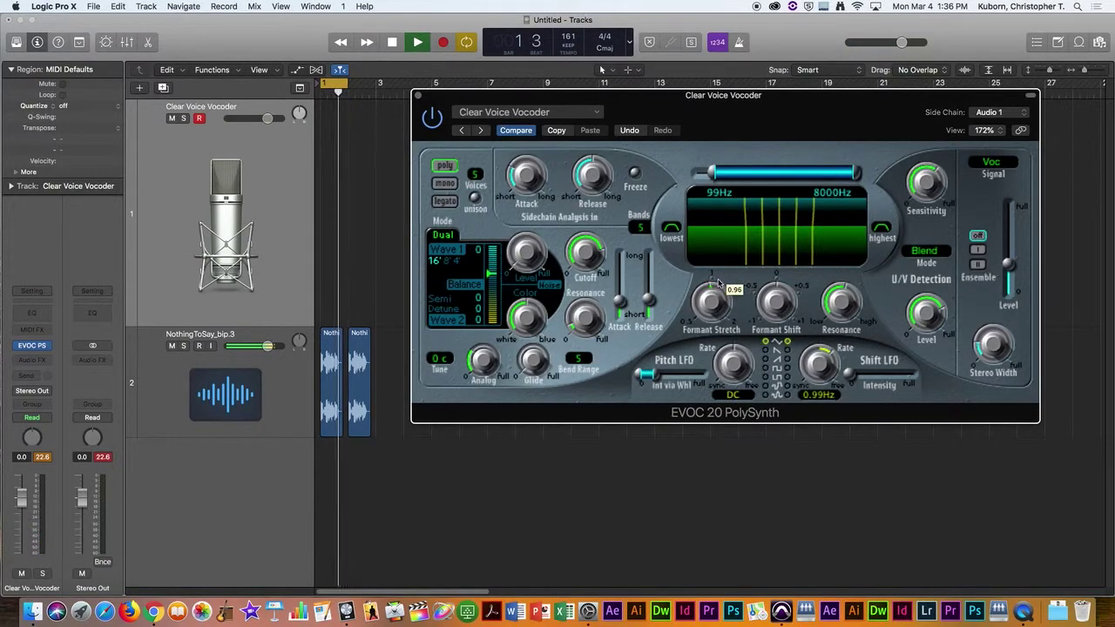
pyautogui.moveTo(779, 302); pyautogui.dragTo(804, 270)
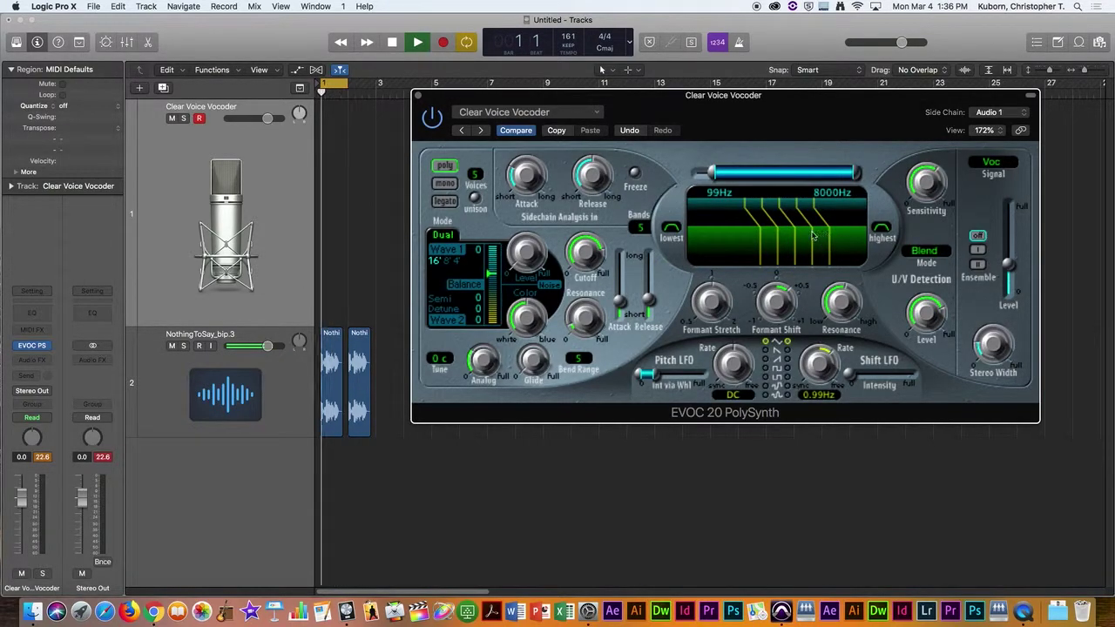
# - Set the filter bank's lowest frequency to 75 Hz and narrow the range by lowering the highest frequency to 1700 Hz
pyautogui.moveTo(714, 176); pyautogui.dragTo(693, 176)
pyautogui.moveTo(857, 174); pyautogui.dragTo(769, 176)
pyautogui.click(697, 174)
pyautogui.moveTo(696, 174); pyautogui.dragTo(732, 178)
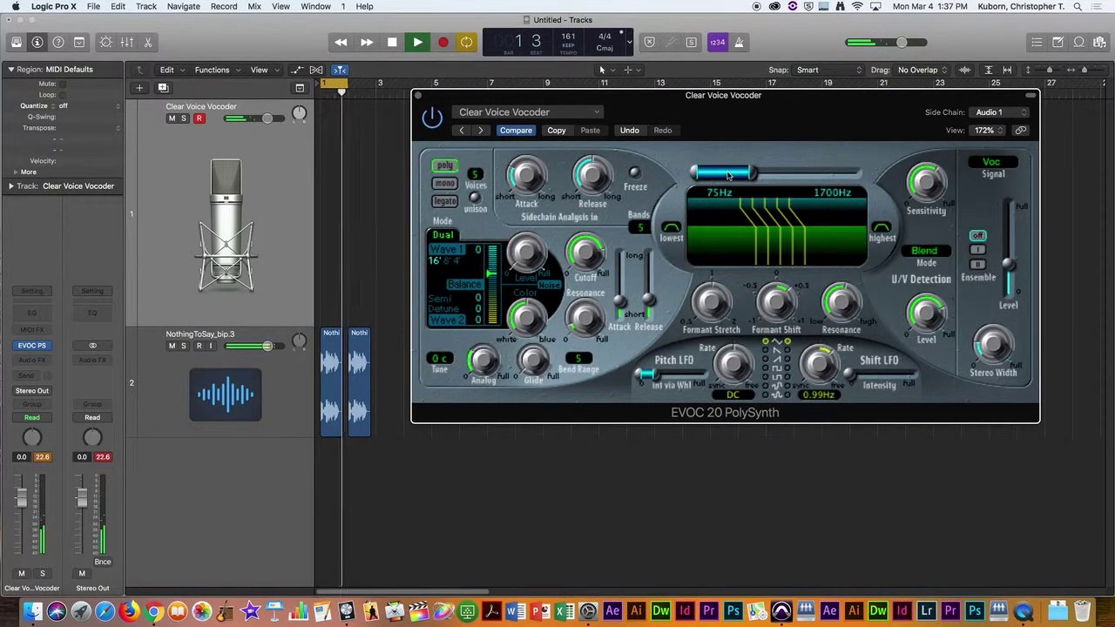
# - Move the filter range up to 600–8000 Hz, raise the bands to 13 and increase the output level slightly
pyautogui.moveTo(725, 171); pyautogui.dragTo(806, 186)
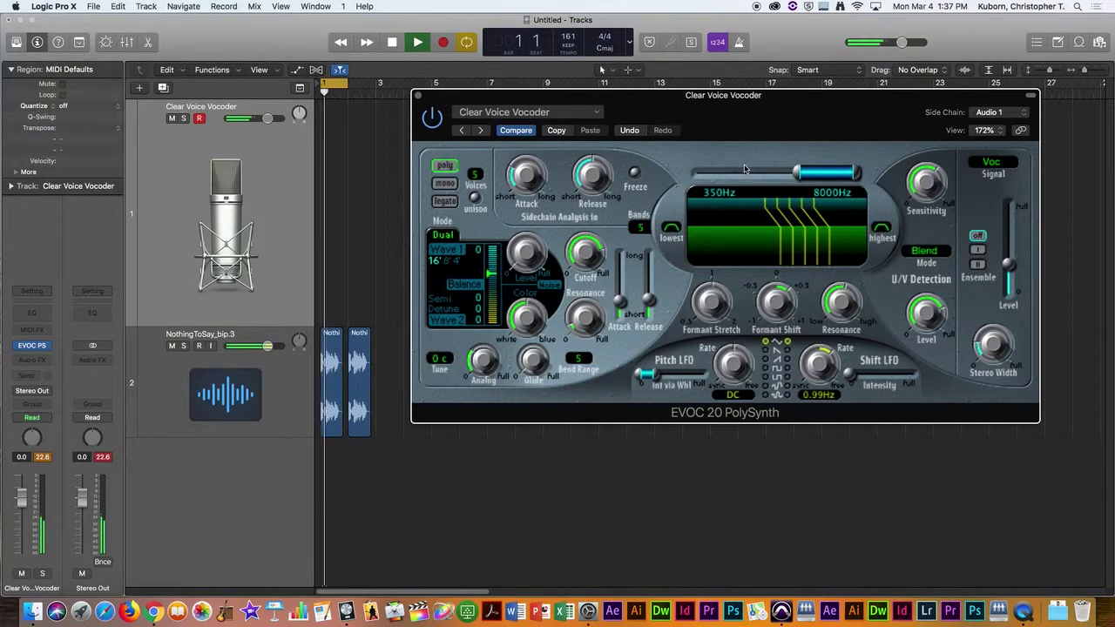
pyautogui.moveTo(796, 174); pyautogui.dragTo(833, 176)
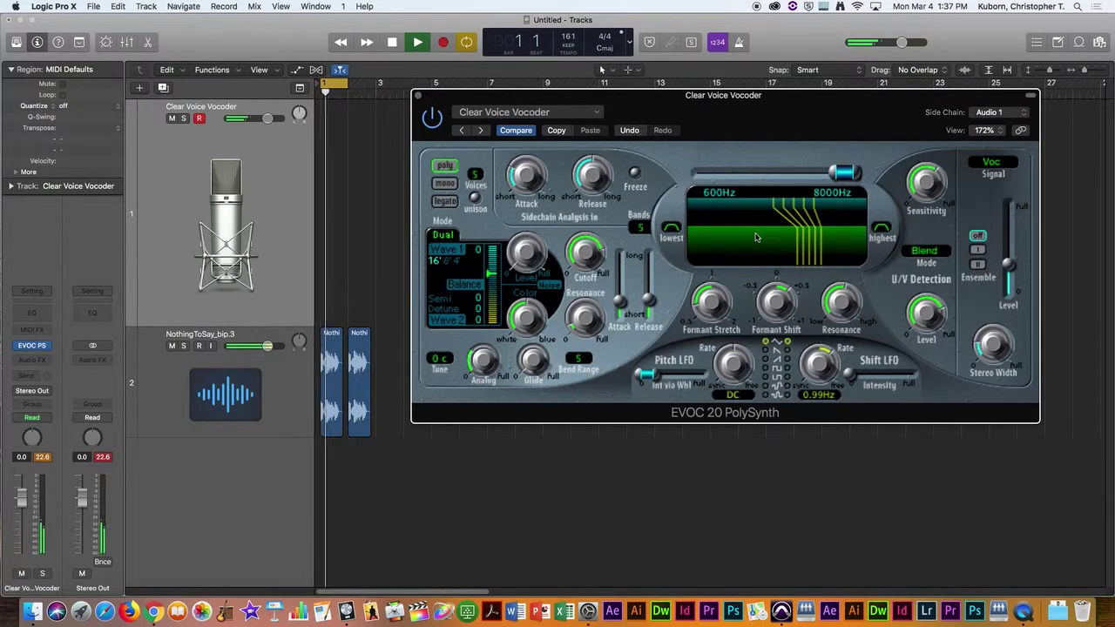
pyautogui.moveTo(649, 231); pyautogui.dragTo(654, 191)
pyautogui.moveTo(1011, 254); pyautogui.dragTo(1011, 248)
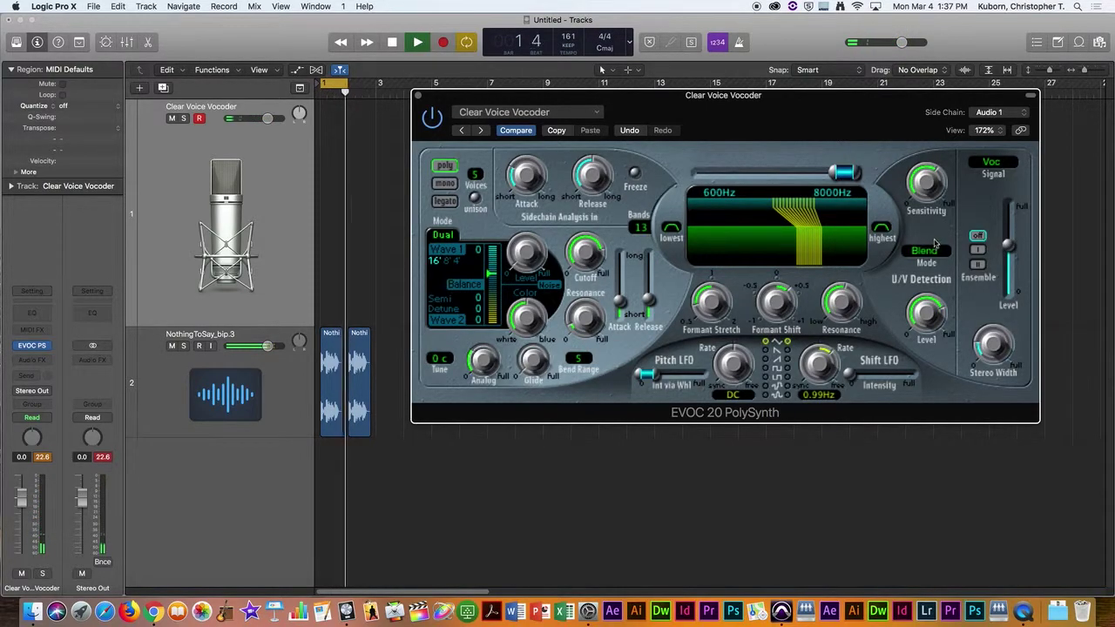
# - Recall the plug-in's default setting and reload the Clear Voice Vocoder preset
pyautogui.click(559, 116)
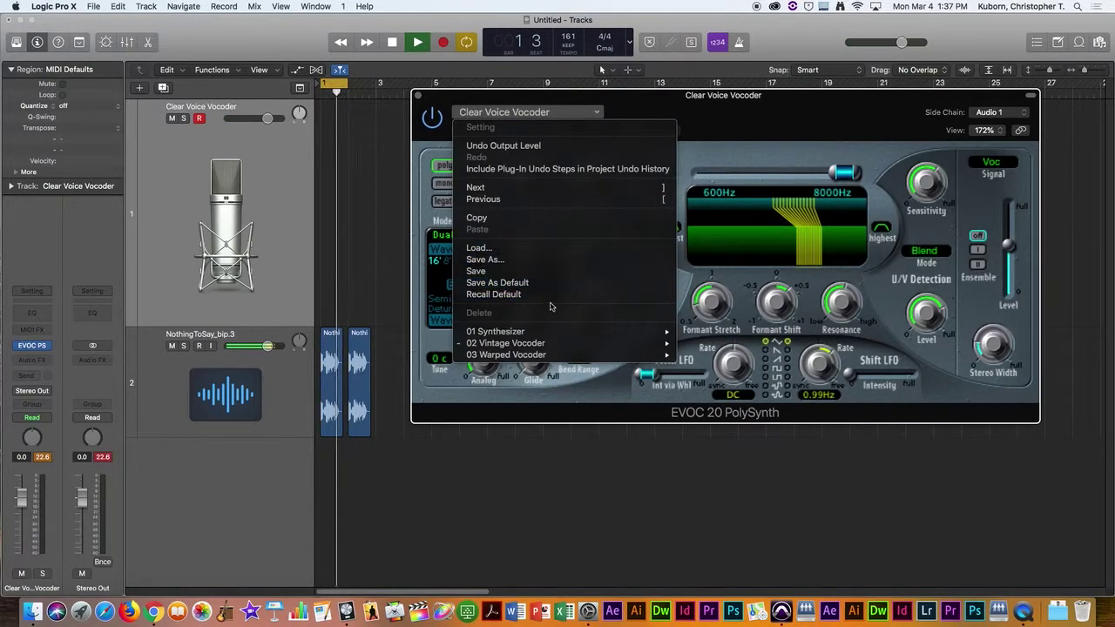
pyautogui.click(549, 295)
pyautogui.click(547, 112)
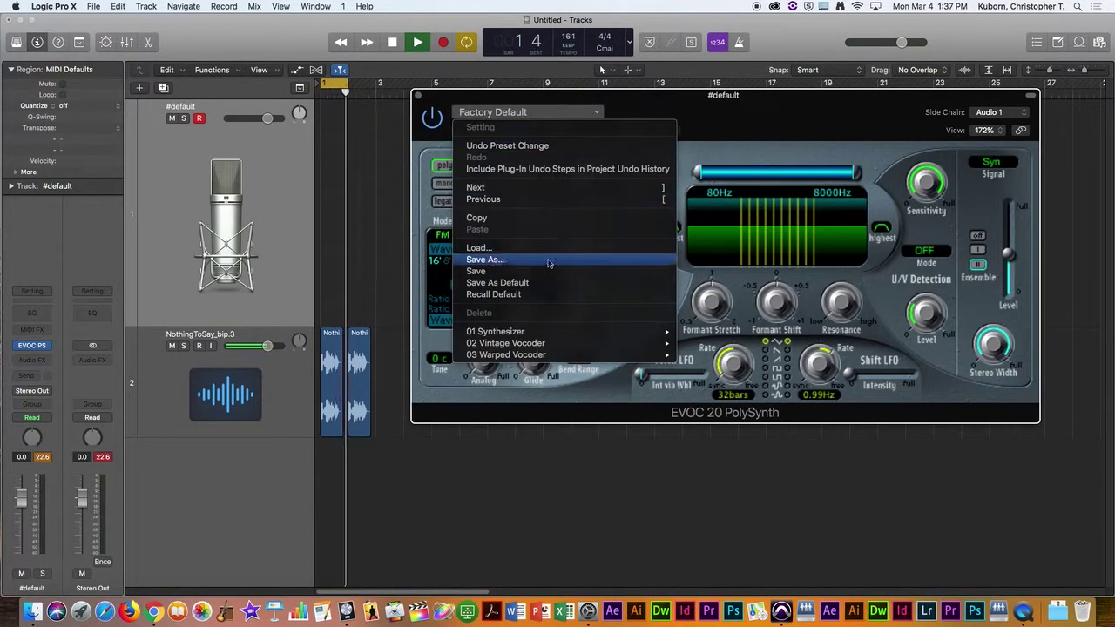
pyautogui.click(697, 347)
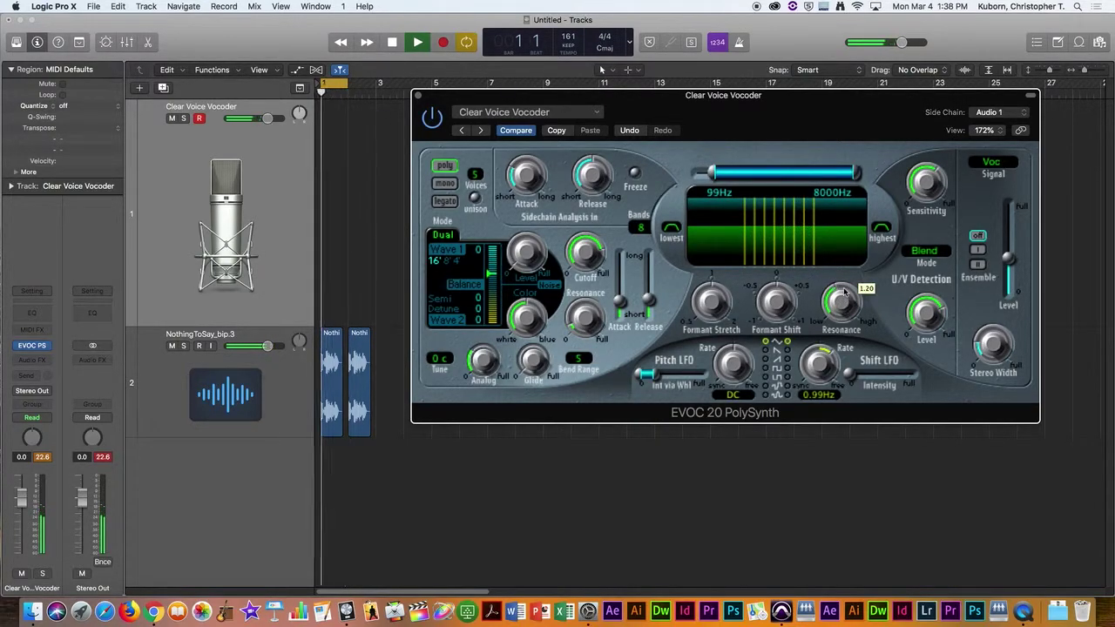
# - Try a negative Formant Shift, set Formant Stretch to 1.60 and turn Formant Shift up to a positive amount
pyautogui.moveTo(778, 300); pyautogui.dragTo(784, 336)
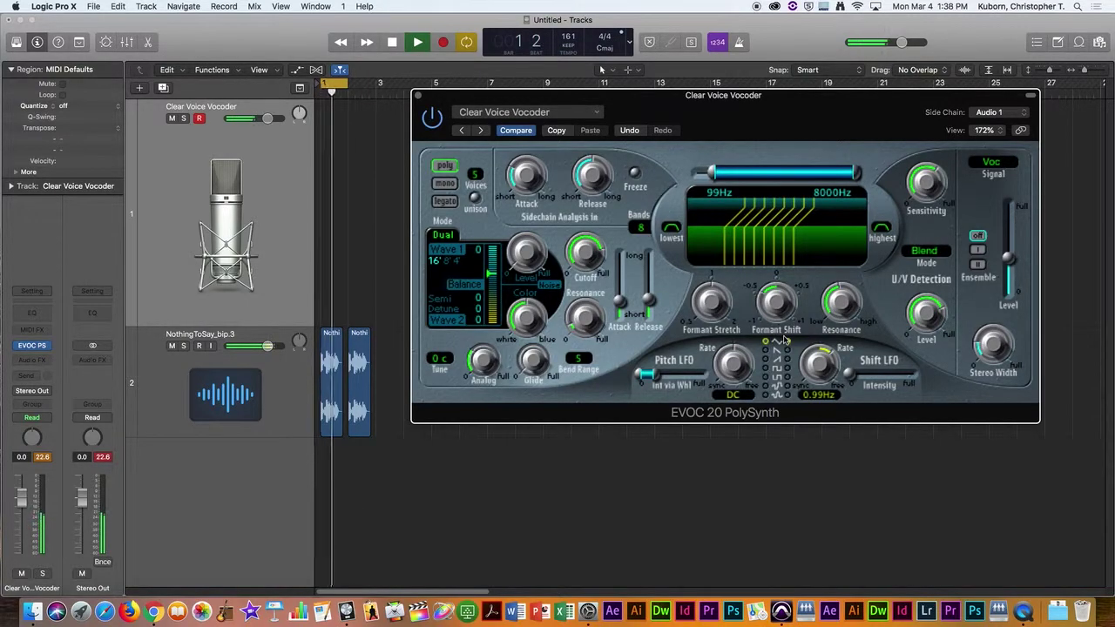
pyautogui.moveTo(712, 300); pyautogui.dragTo(725, 241)
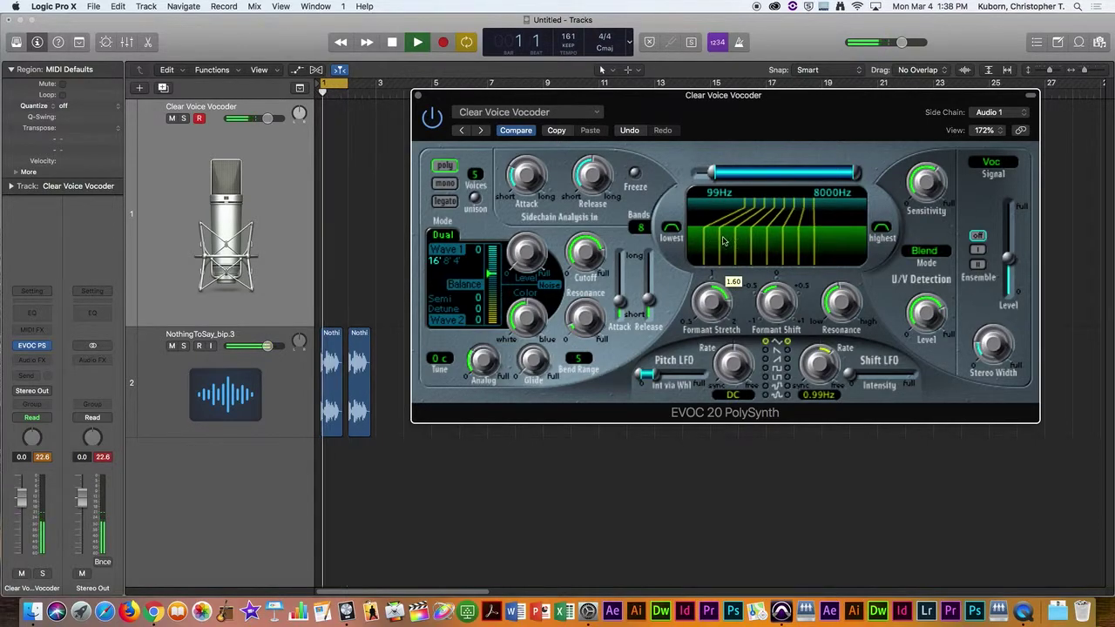
pyautogui.moveTo(770, 291); pyautogui.dragTo(793, 213)
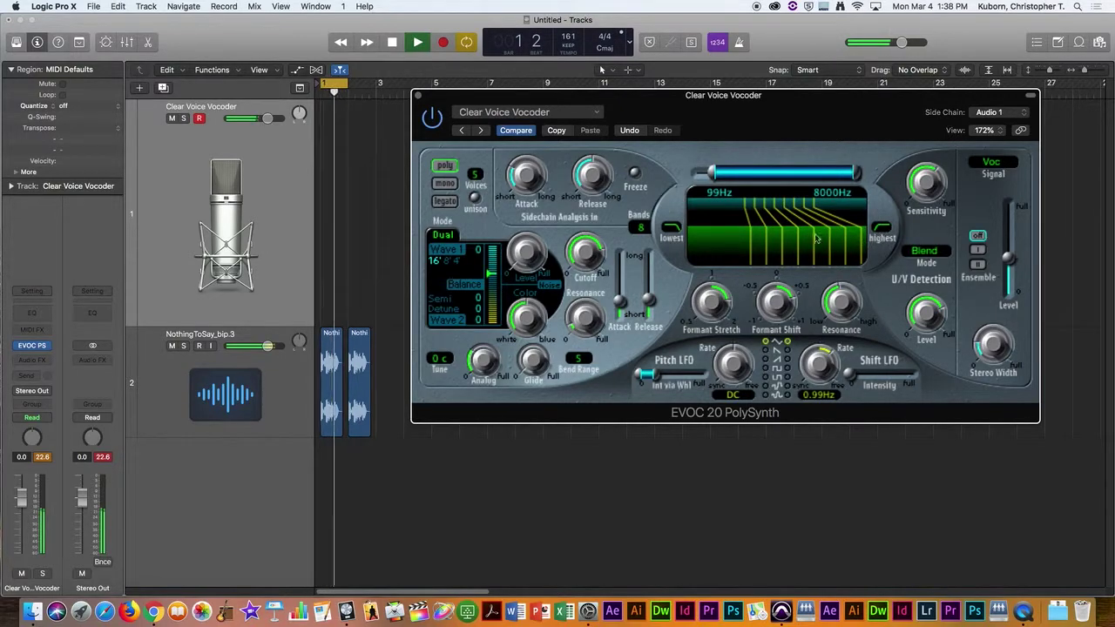
# - Lower Formant Shift to a negative amount, turn the Pitch LFO intensity down to zero and try different U/V Sensitivity amounts
pyautogui.moveTo(778, 301); pyautogui.dragTo(789, 368)
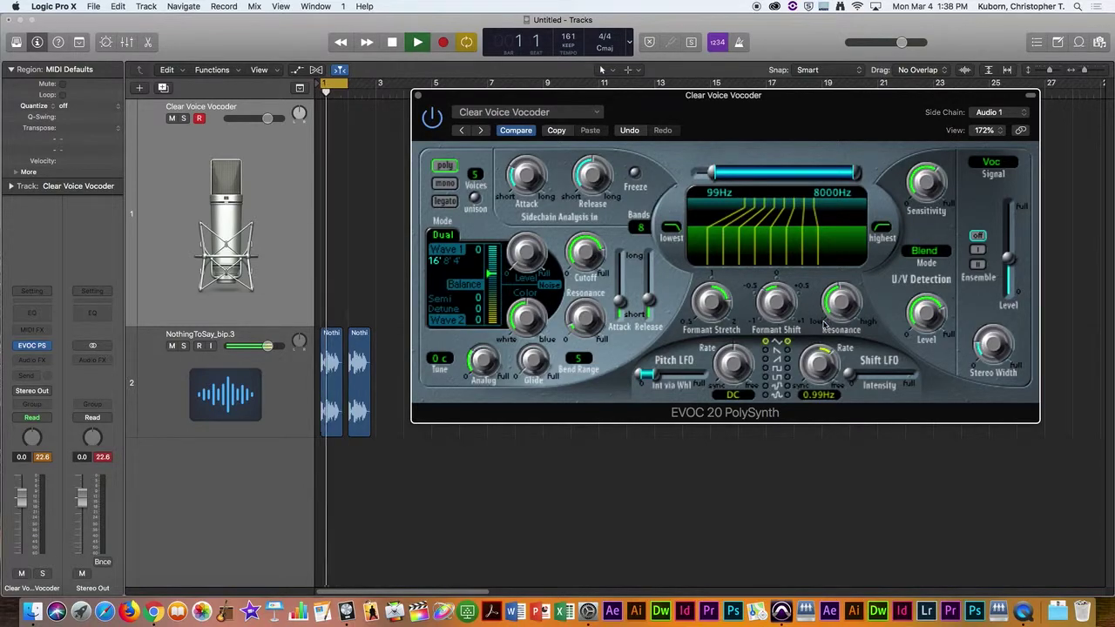
pyautogui.moveTo(680, 376); pyautogui.dragTo(633, 385)
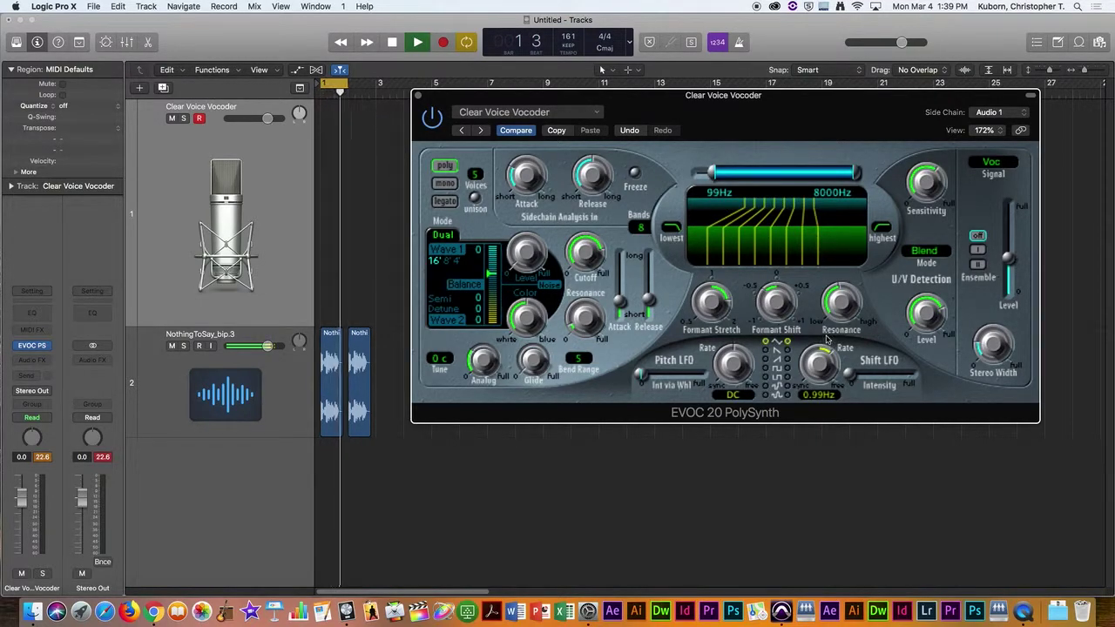
pyautogui.moveTo(934, 184); pyautogui.dragTo(929, 229)
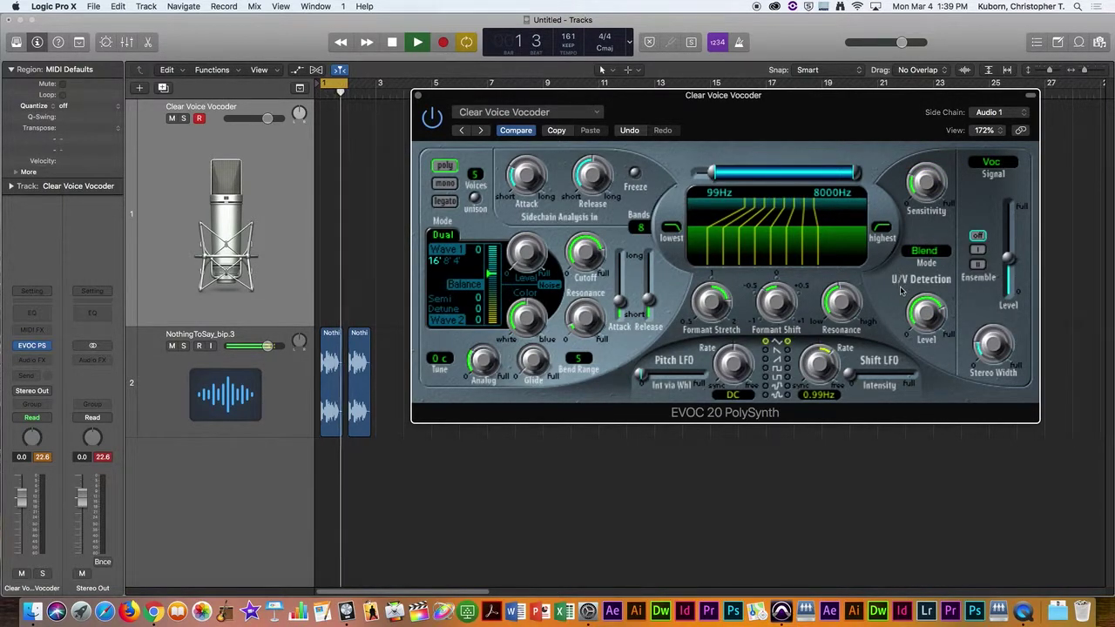
pyautogui.moveTo(927, 190); pyautogui.dragTo(954, 39)
# - Reset Formant Shift and Formant Stretch to their neutral defaults, and load the Deep Modulation preset from the Vintage Vocoder category
pyautogui.keyDown('alt'); pyautogui.click(773, 279); pyautogui.keyUp('alt')
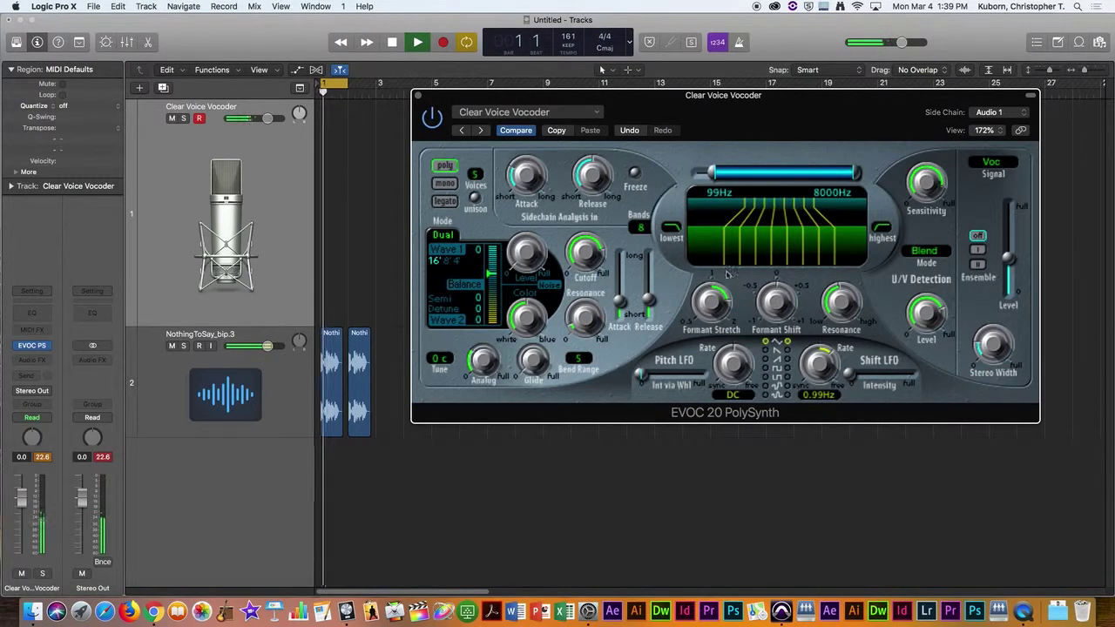
pyautogui.keyDown('alt'); pyautogui.click(714, 277); pyautogui.keyUp('alt')
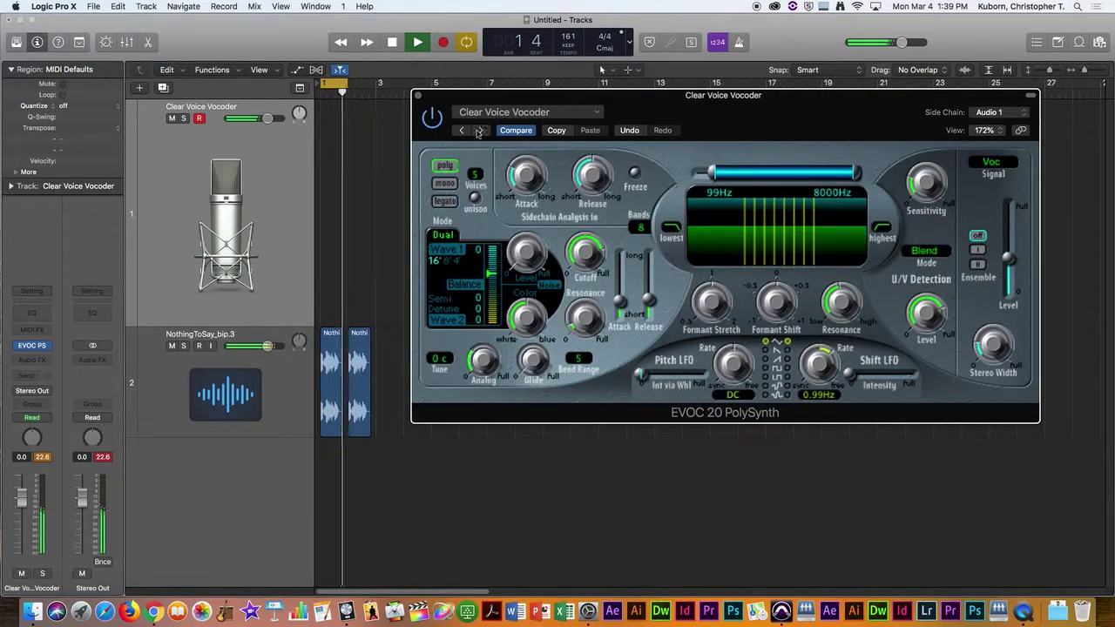
pyautogui.click(586, 117)
pyautogui.moveTo(661, 345)
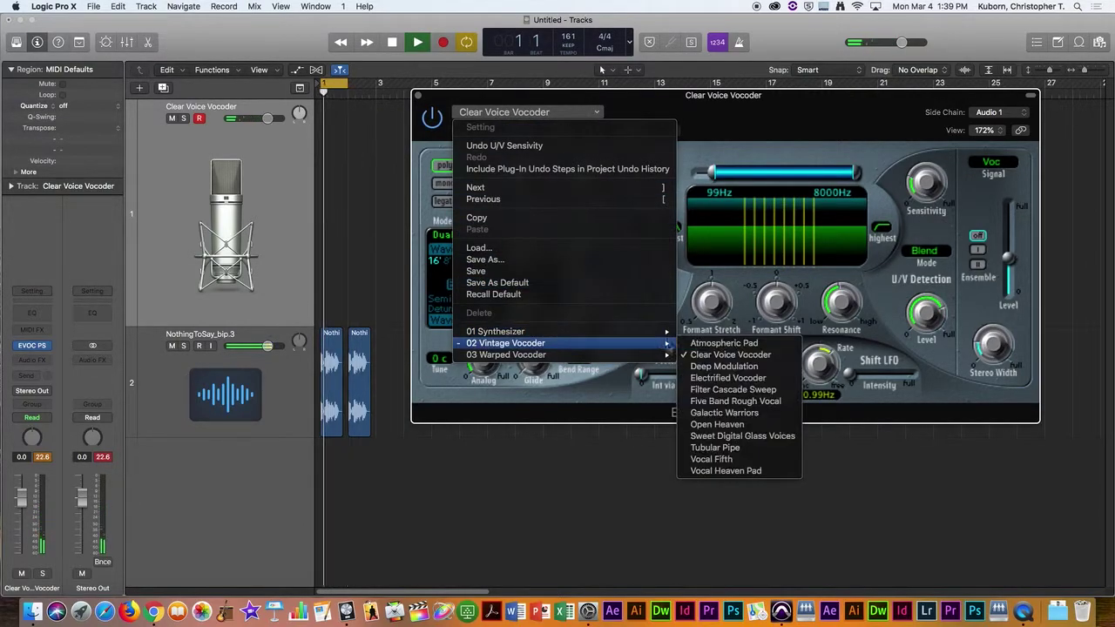
pyautogui.click(706, 367)
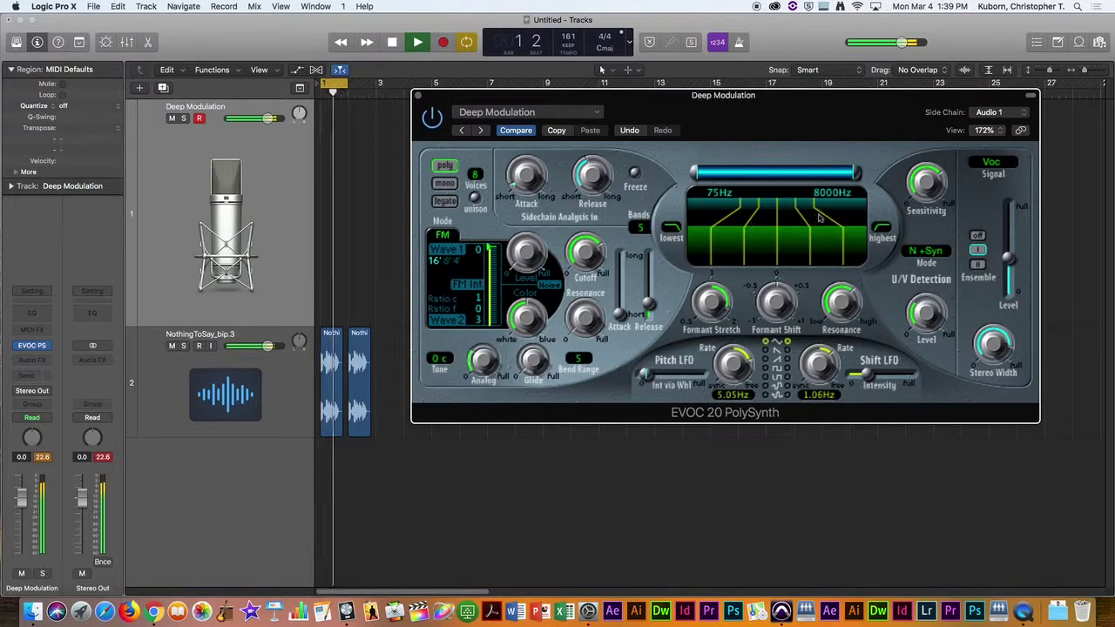
# - Raise the output level slightly, set the U/V Detection mode to Blend and try different Sensitivity and Resonance amounts
pyautogui.moveTo(1009, 272); pyautogui.dragTo(1008, 268)
pyautogui.moveTo(927, 188); pyautogui.dragTo(941, 220)
pyautogui.click(928, 247)
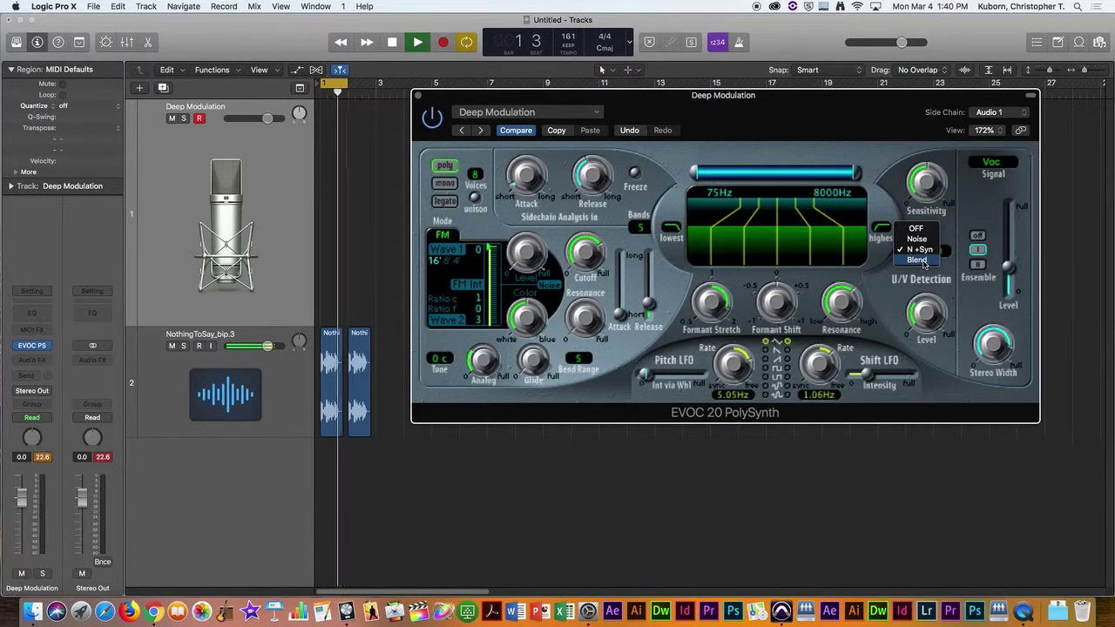
pyautogui.click(918, 260)
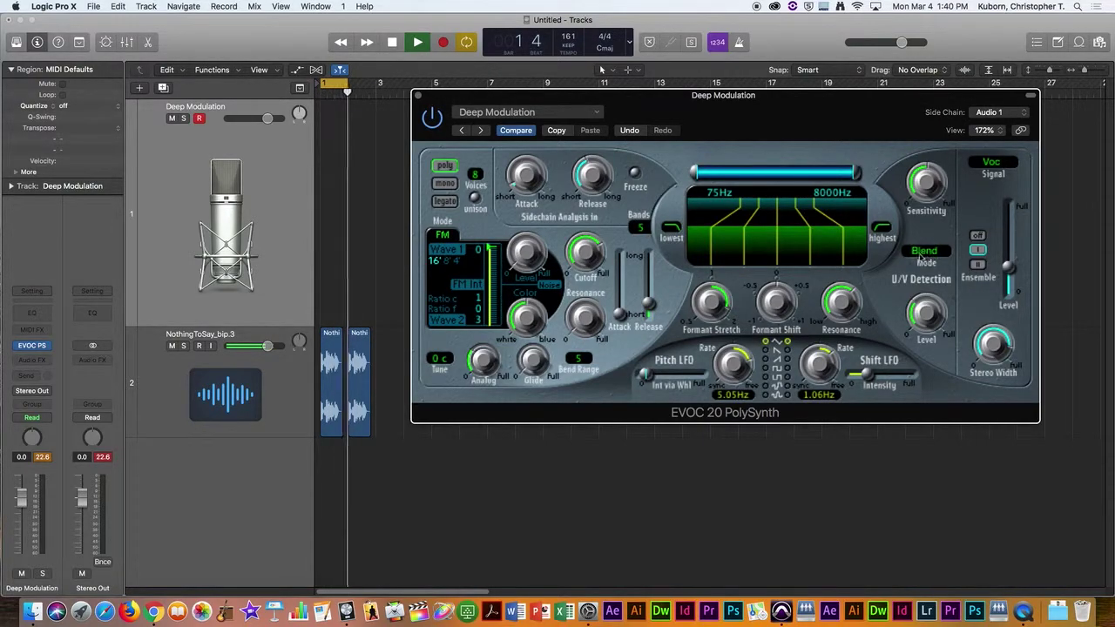
pyautogui.moveTo(844, 315)
pyautogui.moveTo(845, 315); pyautogui.dragTo(866, 375)
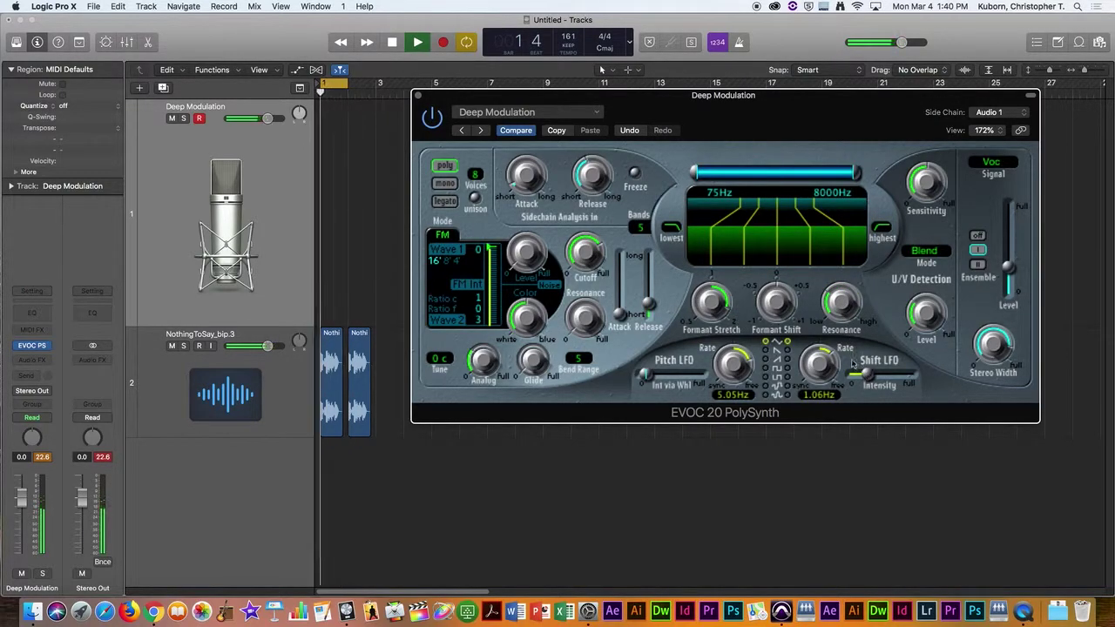
# - Reload the Clear Voice Vocoder preset and set its U/V Detection mode to OFF
pyautogui.click(508, 114)
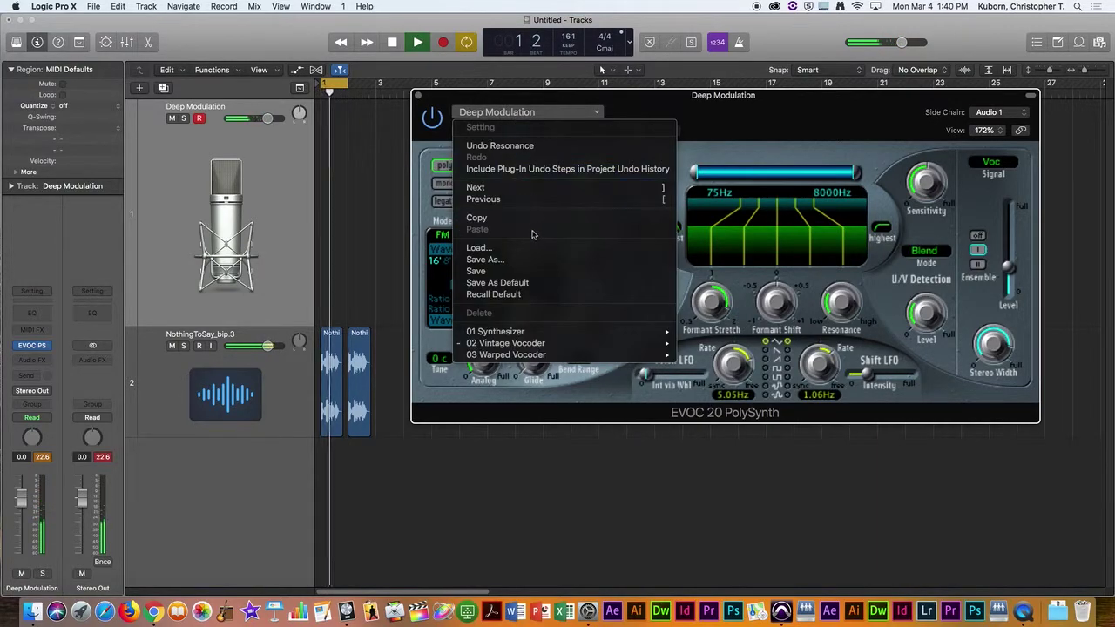
pyautogui.moveTo(582, 343)
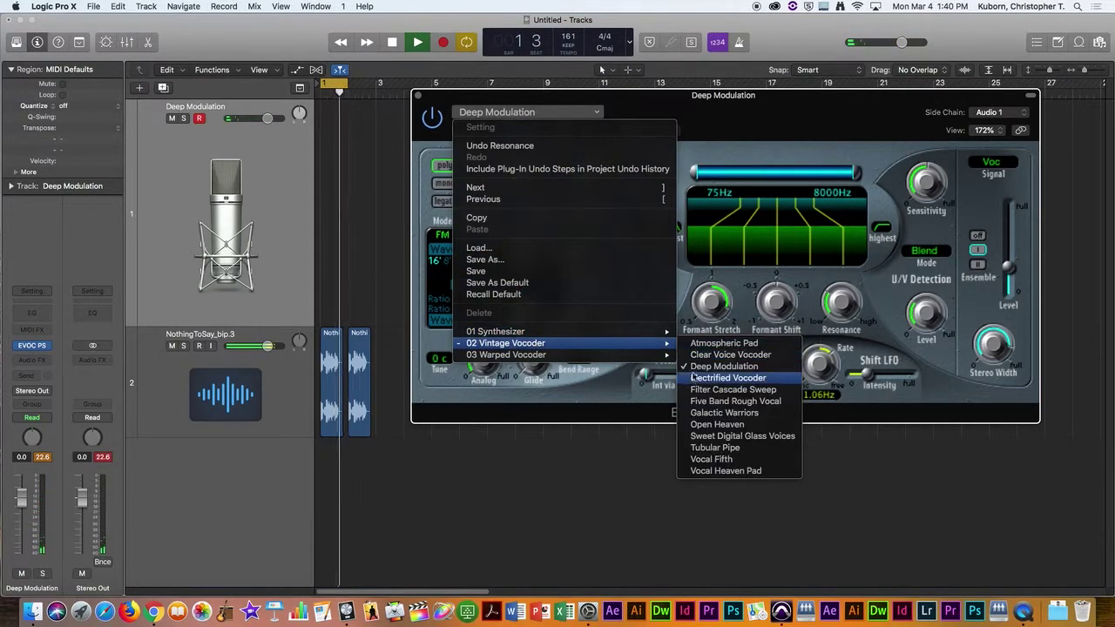
pyautogui.click(730, 354)
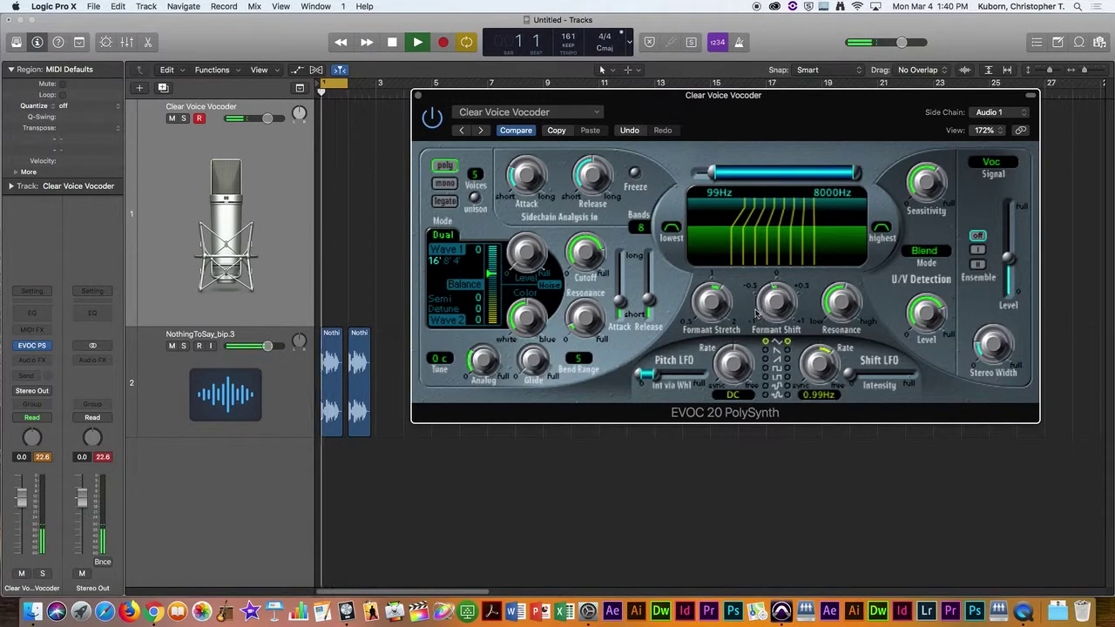
pyautogui.click(925, 250)
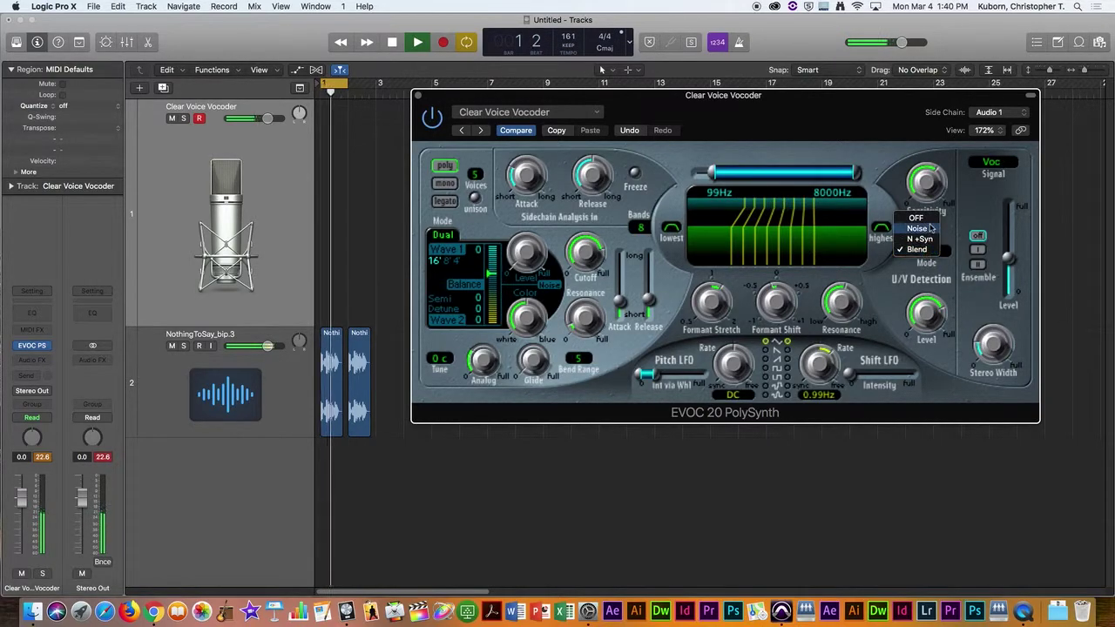
pyautogui.click(929, 218)
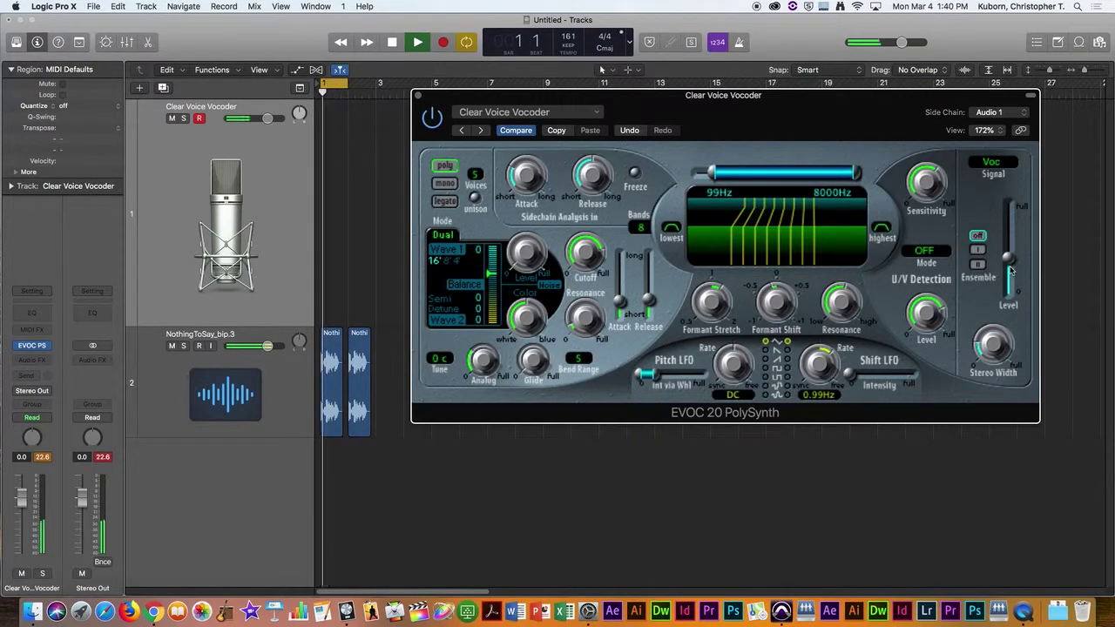
# - Try Ensemble I, choose Ensemble II, adjust the output level slightly and increase the Stereo Width
pyautogui.moveTo(1013, 254)
pyautogui.moveTo(1012, 254); pyautogui.dragTo(1013, 254)
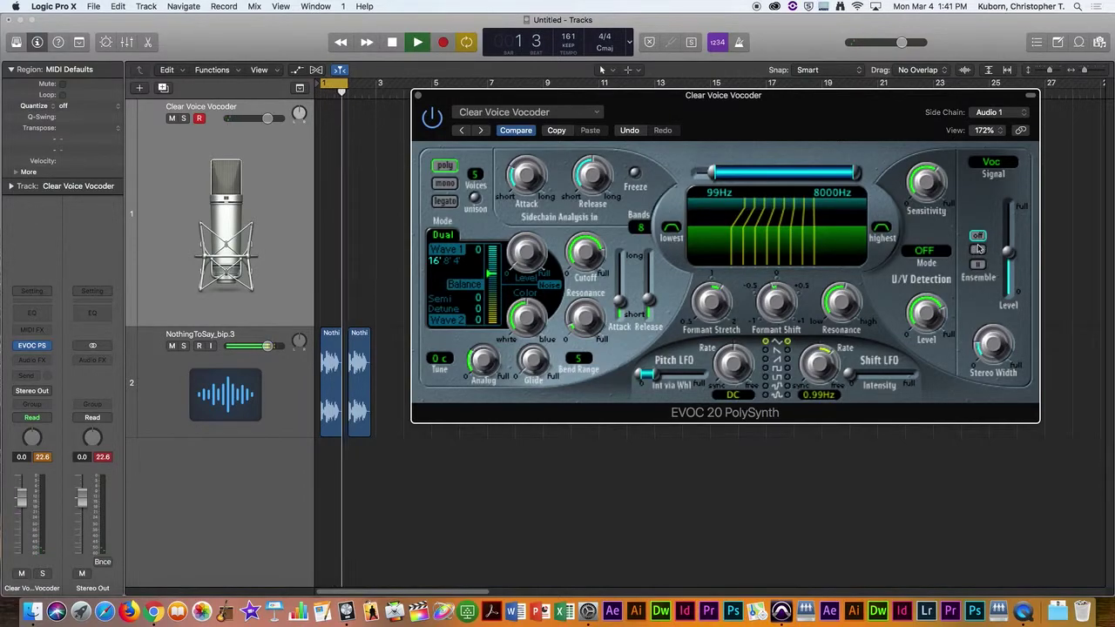
pyautogui.moveTo(1011, 257)
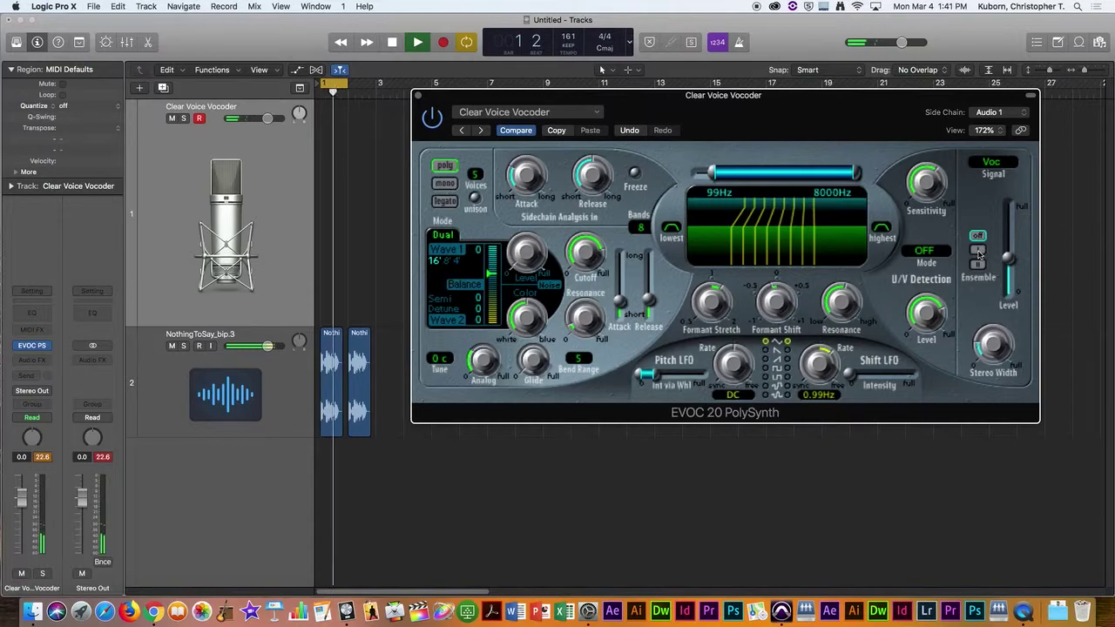
pyautogui.click(979, 251)
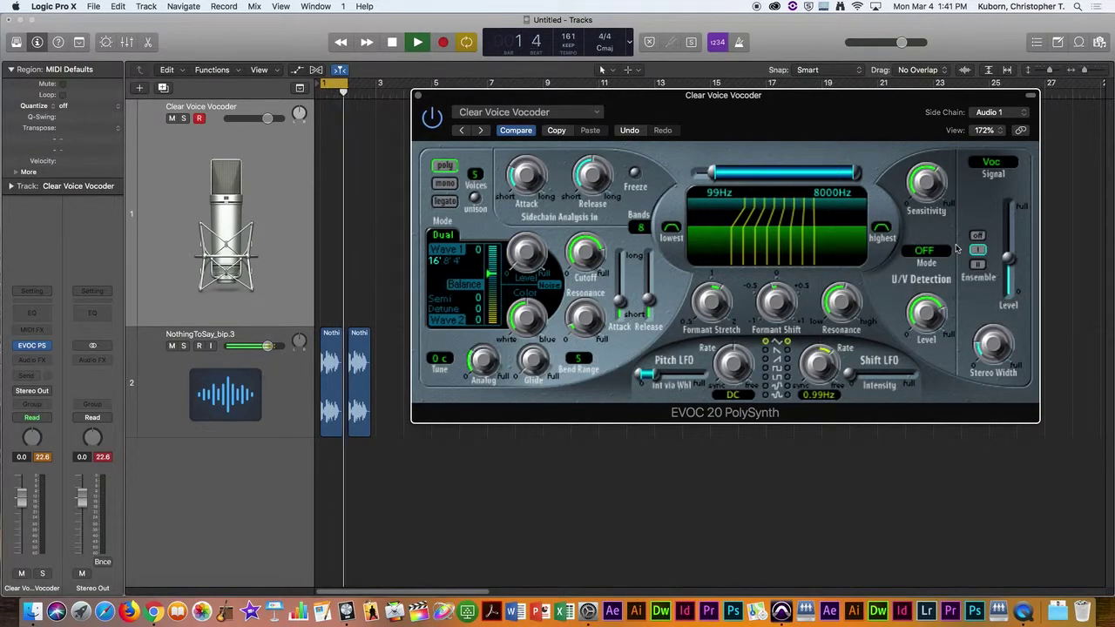
pyautogui.click(979, 265)
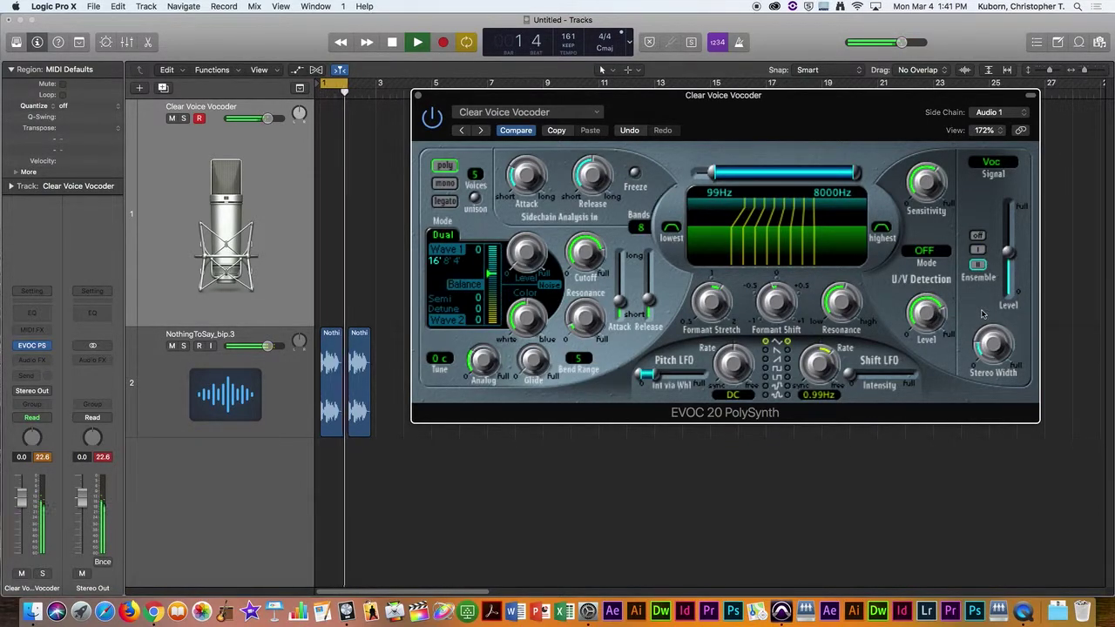
pyautogui.moveTo(999, 351); pyautogui.dragTo(1000, 268)
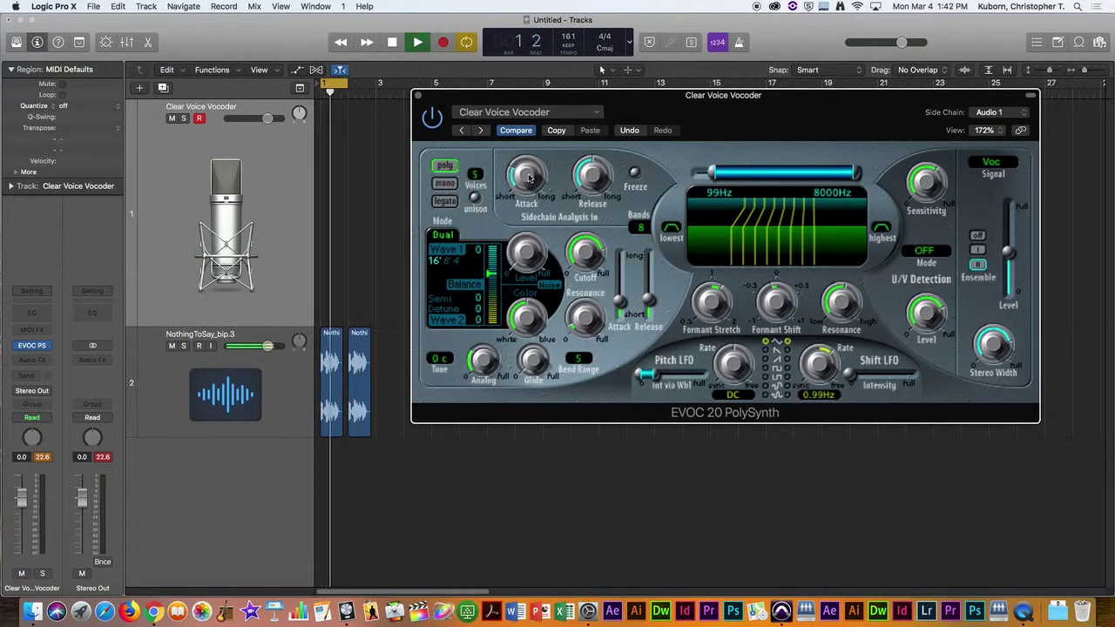
# - Try shorter and longer Sidechain Analysis times, ending with a longer Attack and a longer Release
pyautogui.moveTo(528, 178); pyautogui.dragTo(534, 226)
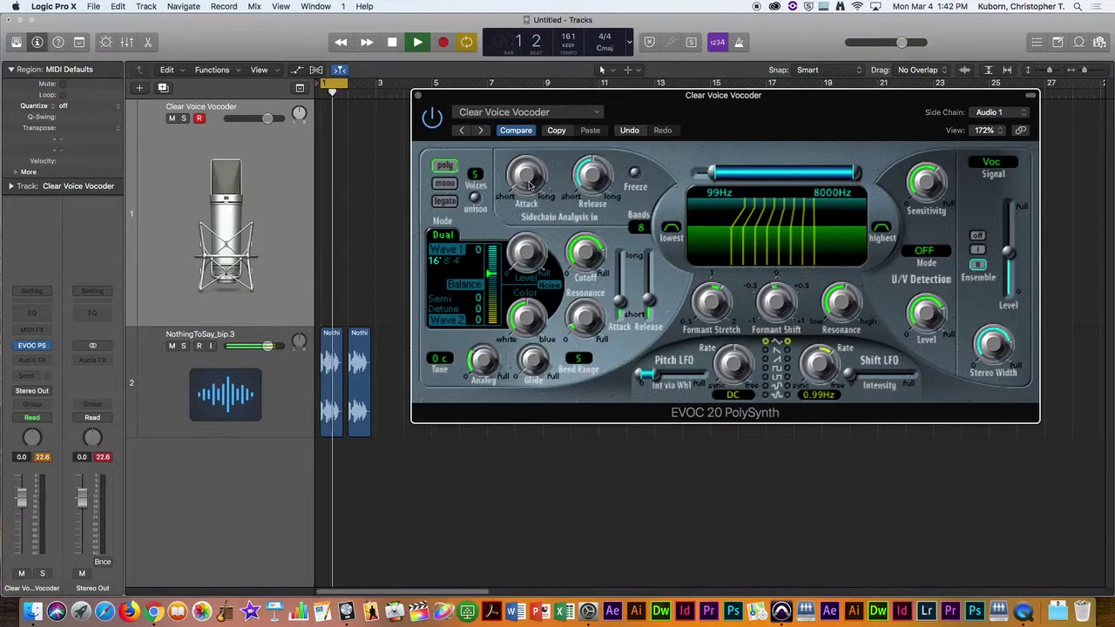
pyautogui.moveTo(528, 185); pyautogui.dragTo(533, 158)
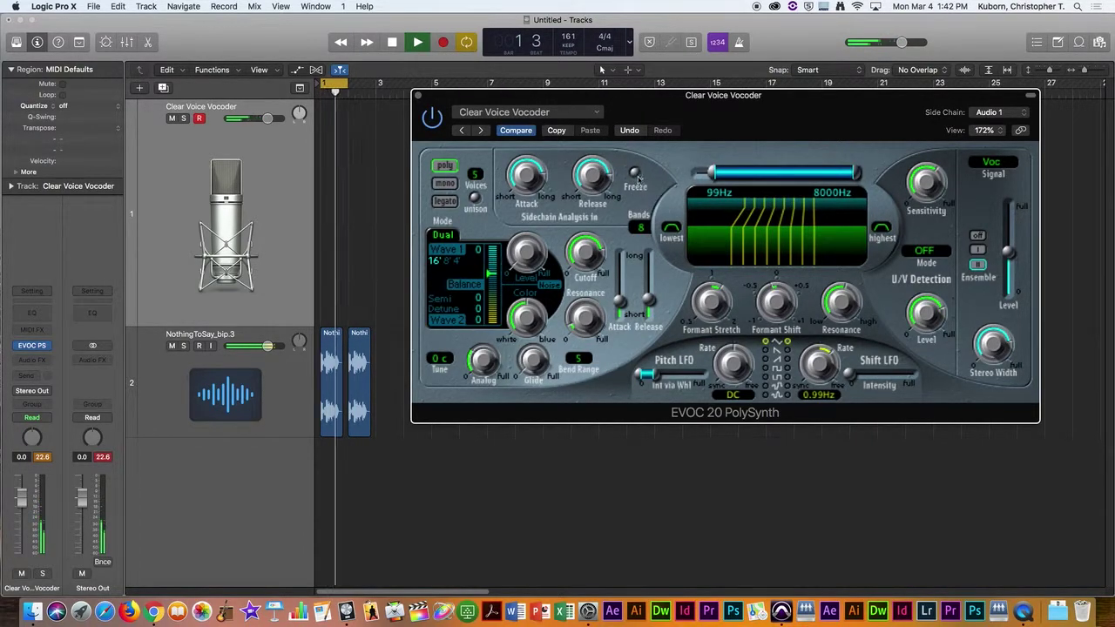
pyautogui.moveTo(591, 177); pyautogui.dragTo(600, 216)
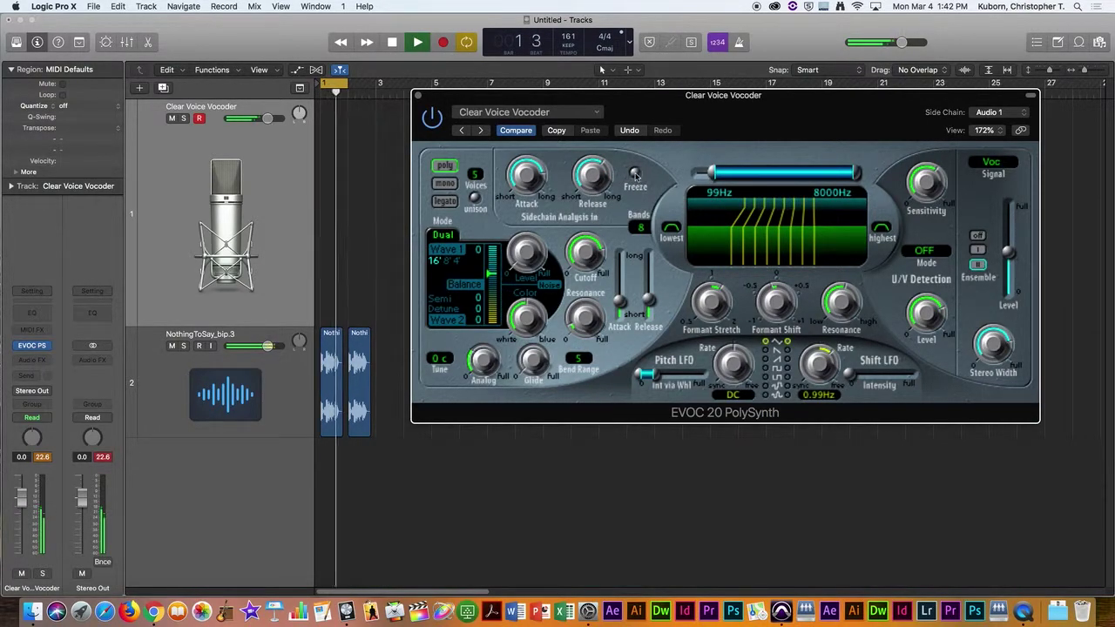
# - Try the Sidechain Analysis Freeze on and off twice, raising the output level slightly between the tries
pyautogui.click(635, 174)
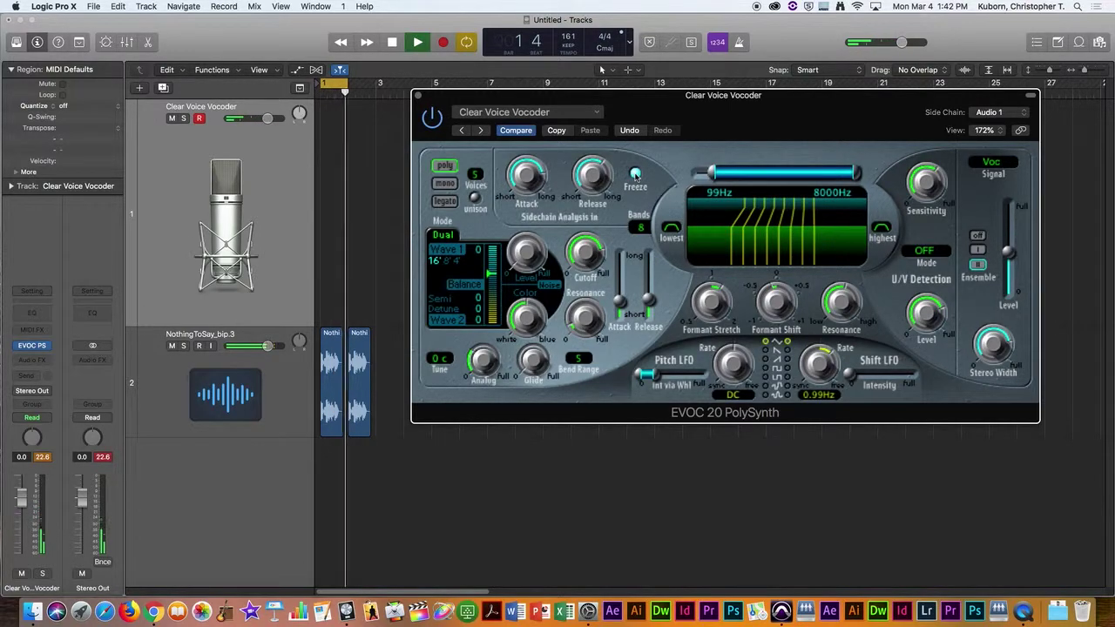
pyautogui.click(633, 175)
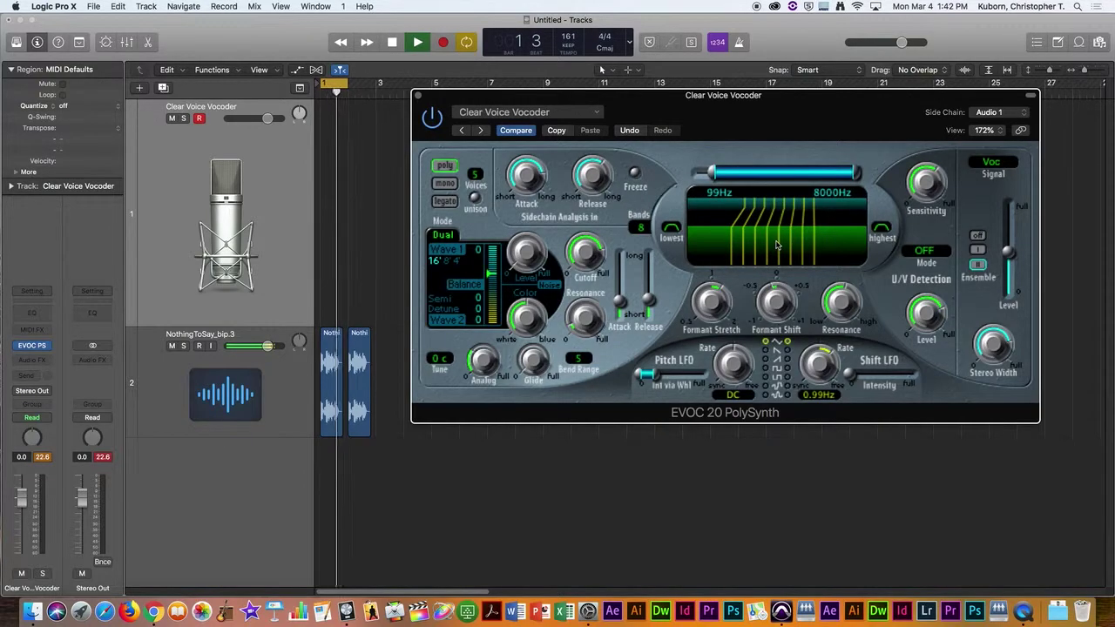
pyautogui.moveTo(1013, 255); pyautogui.dragTo(1011, 248)
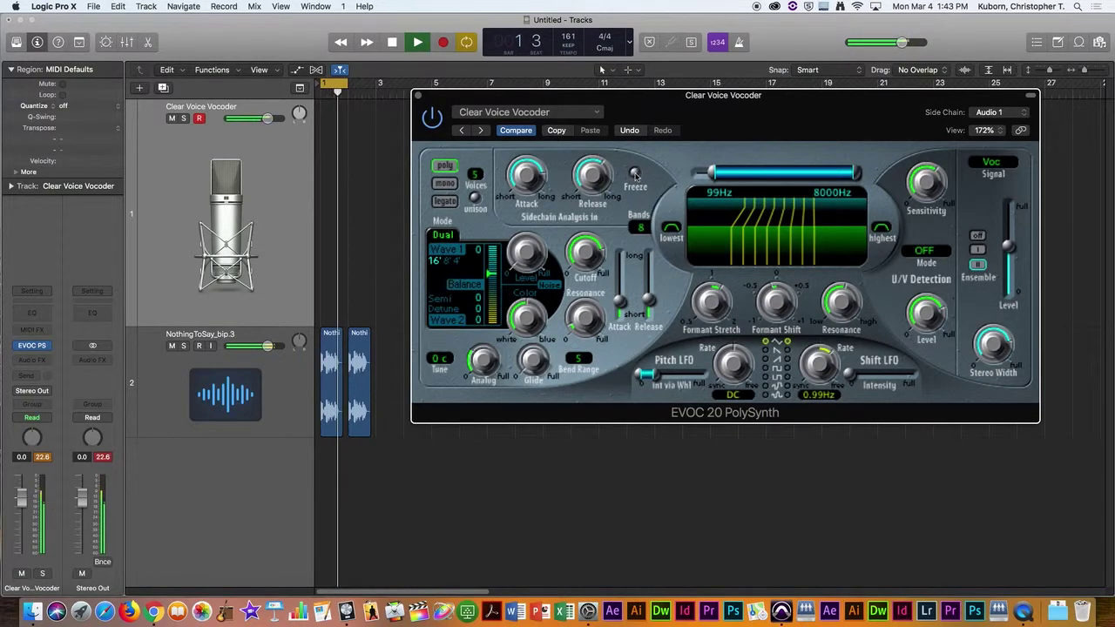
pyautogui.click(636, 173)
pyautogui.click(637, 175)
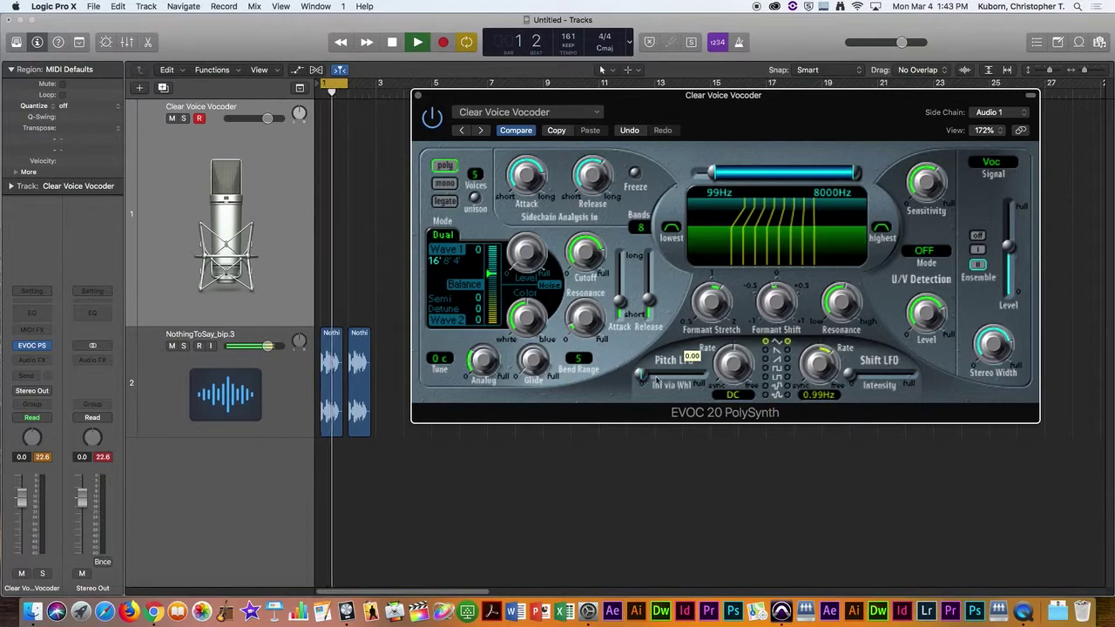
# - Raise the Pitch LFO intensity to full, bring Formant Shift up close to zero and briefly try some Shift LFO intensity
pyautogui.moveTo(649, 376); pyautogui.dragTo(727, 376)
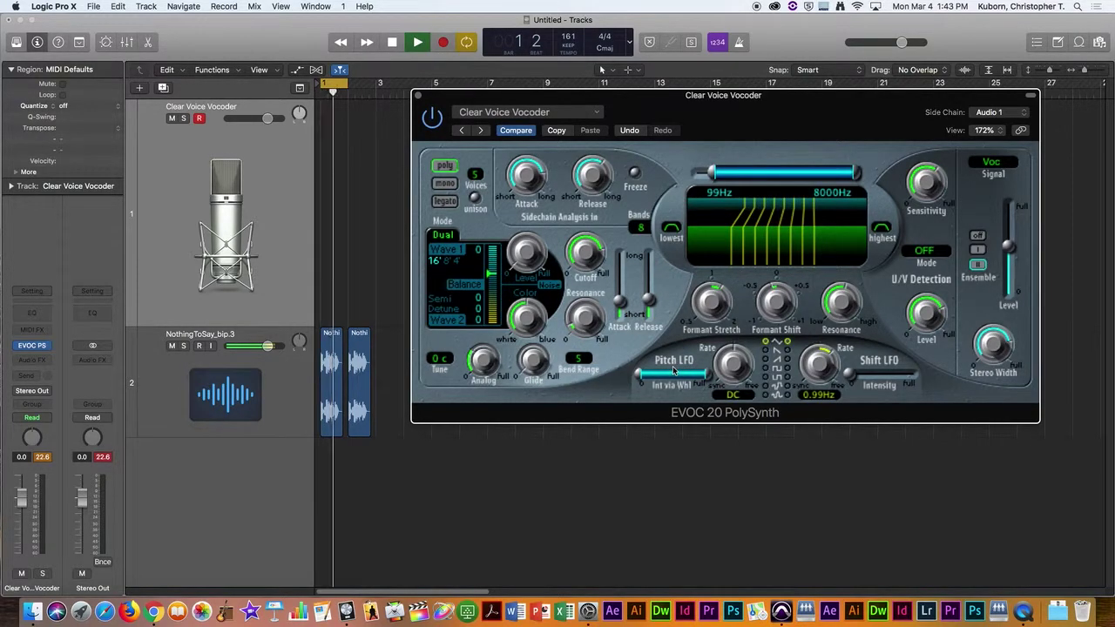
pyautogui.moveTo(772, 304); pyautogui.dragTo(795, 299)
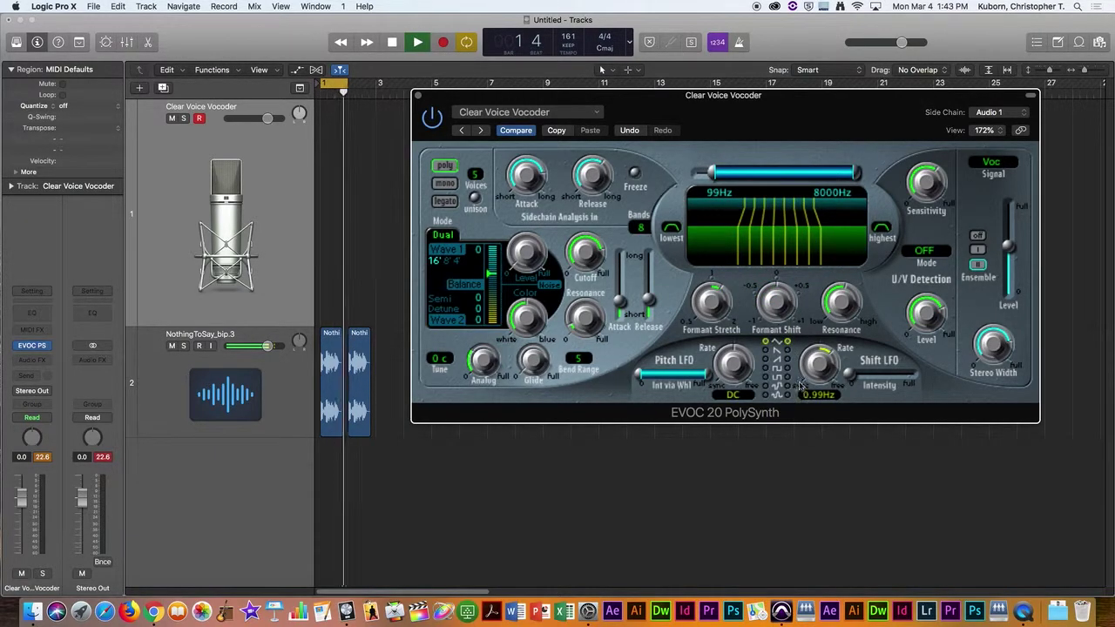
pyautogui.moveTo(853, 377); pyautogui.dragTo(880, 378)
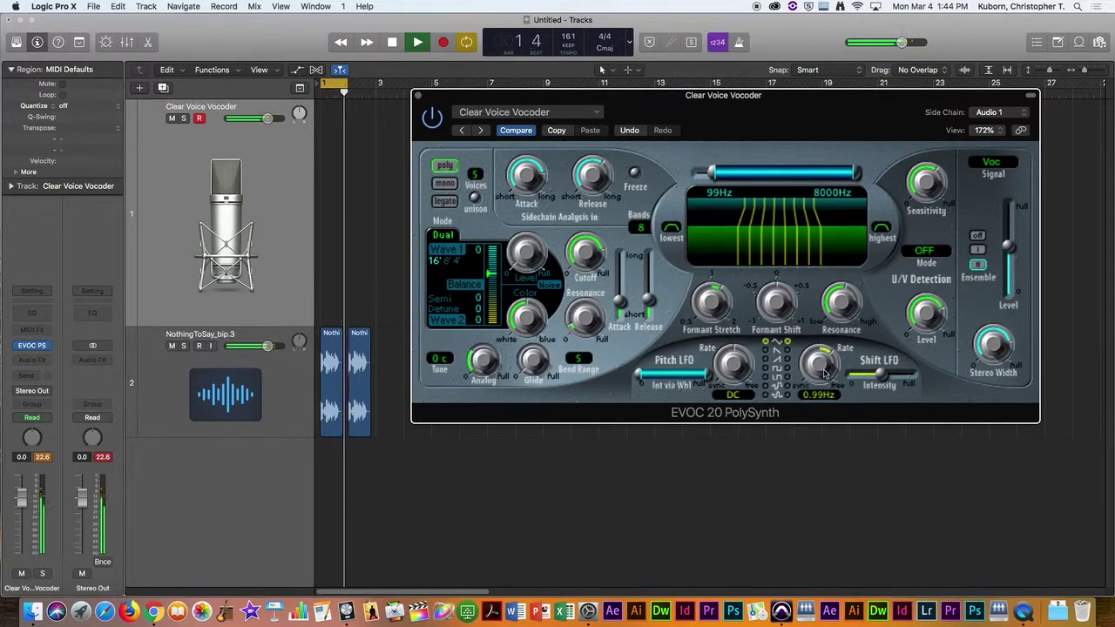
pyautogui.moveTo(882, 377); pyautogui.dragTo(830, 373)
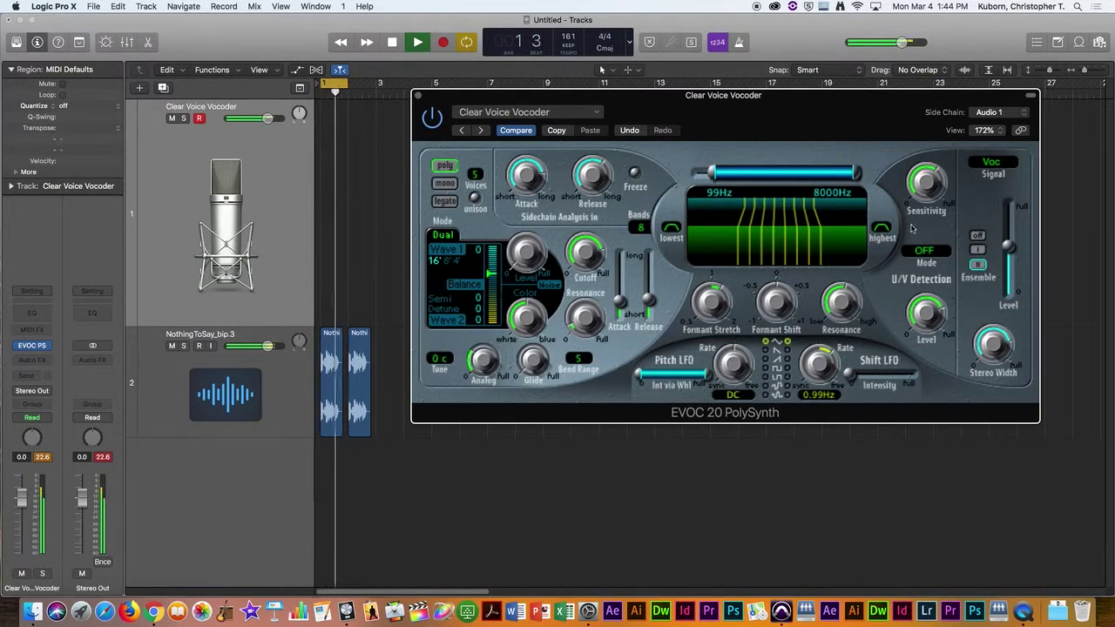
# - Turn the Ensemble effect off and lower the output level slightly
pyautogui.click(978, 235)
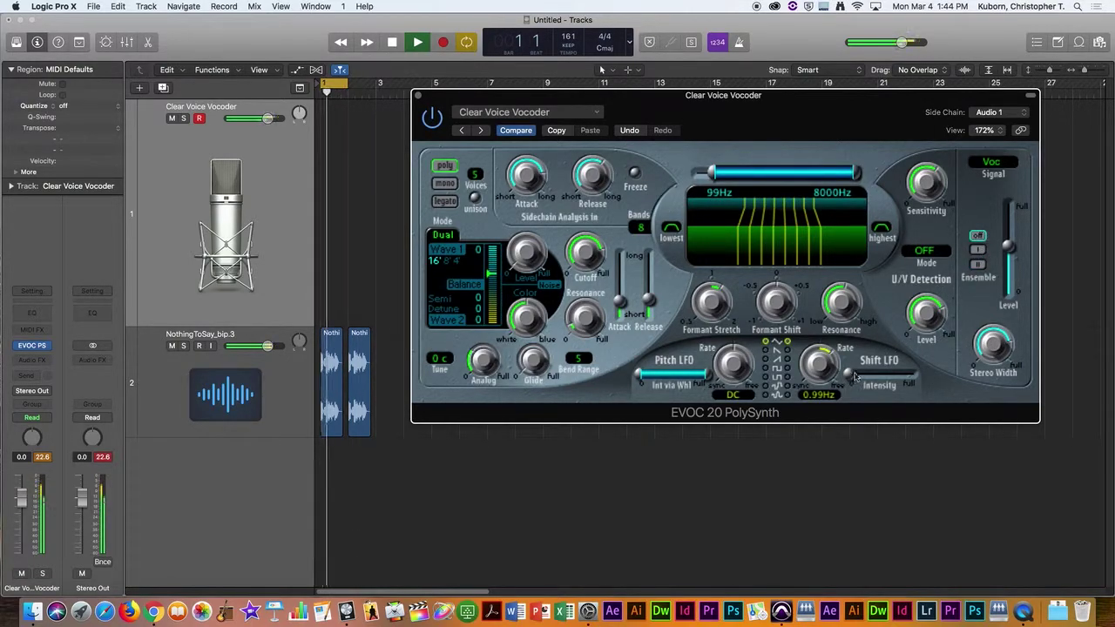
pyautogui.moveTo(1011, 249); pyautogui.dragTo(1009, 258)
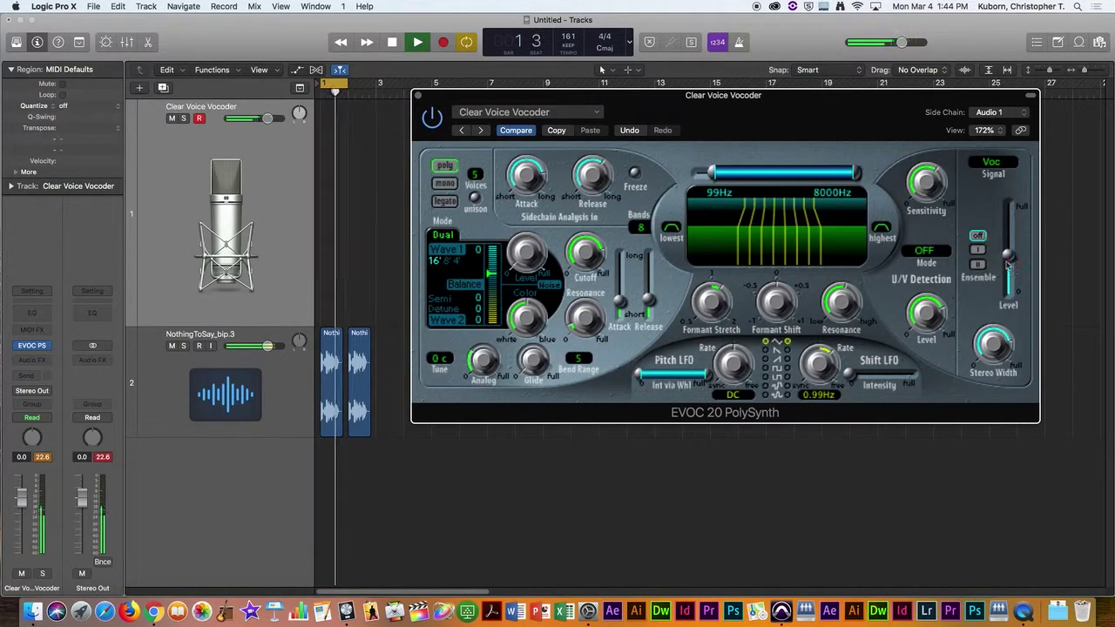
# - Raise the Shift LFO intensity to just above half, switch to its last waveform and set the rate to 4.25 Hz
pyautogui.moveTo(854, 376); pyautogui.dragTo(889, 376)
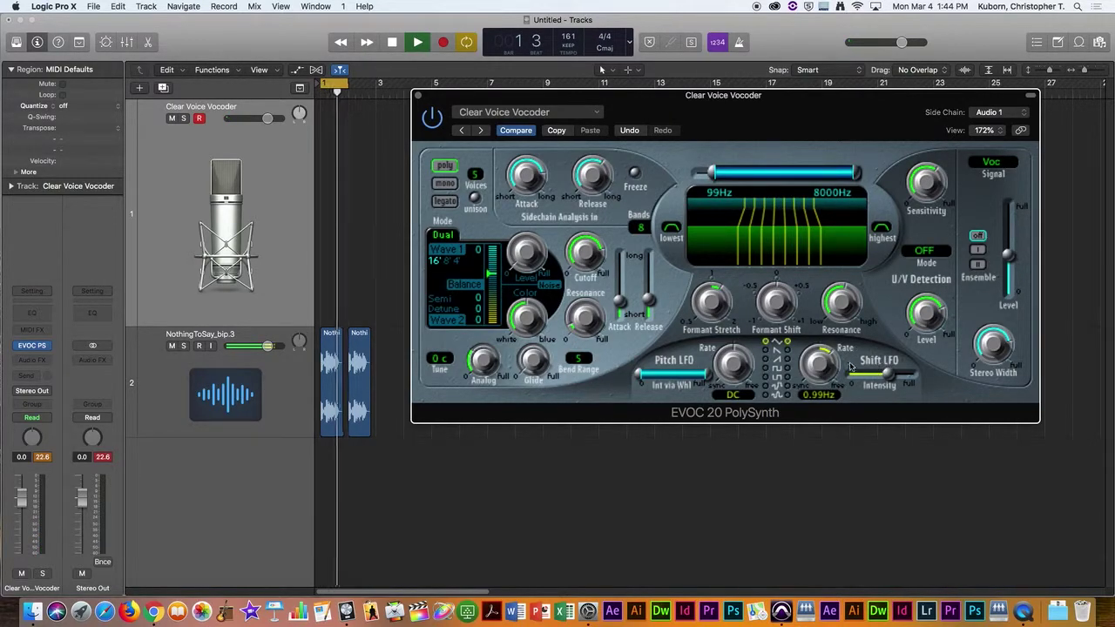
pyautogui.moveTo(823, 366); pyautogui.dragTo(822, 349)
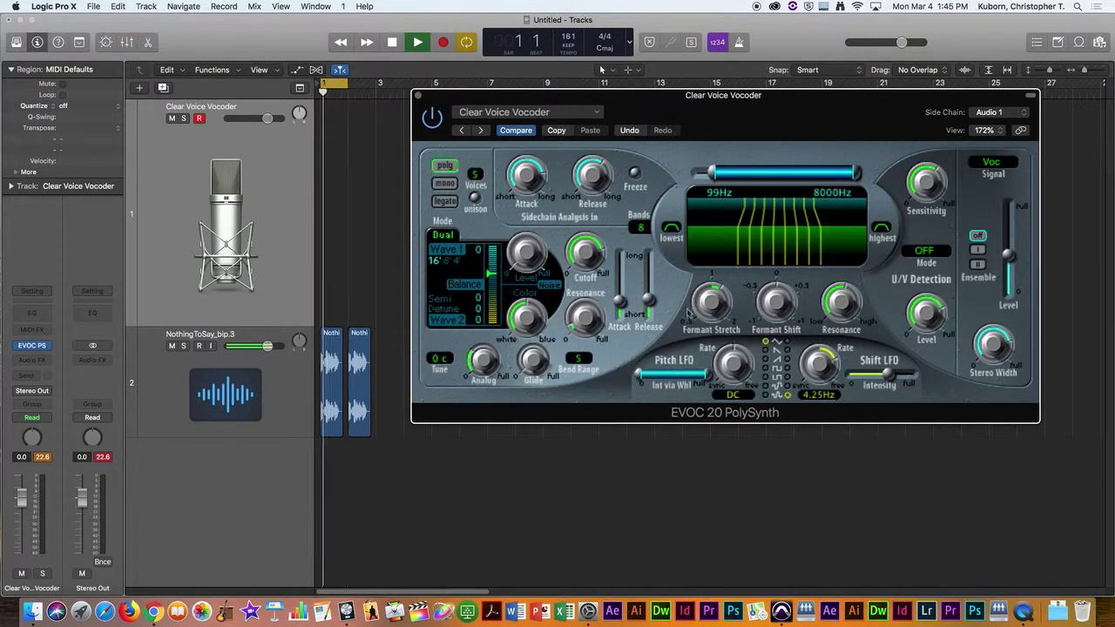
# - Set the Shift LFO rate to DC with zero intensity, lower the Pitch LFO intensity and raise its rate to 16.40 Hz
pyautogui.moveTo(736, 359); pyautogui.dragTo(739, 349)
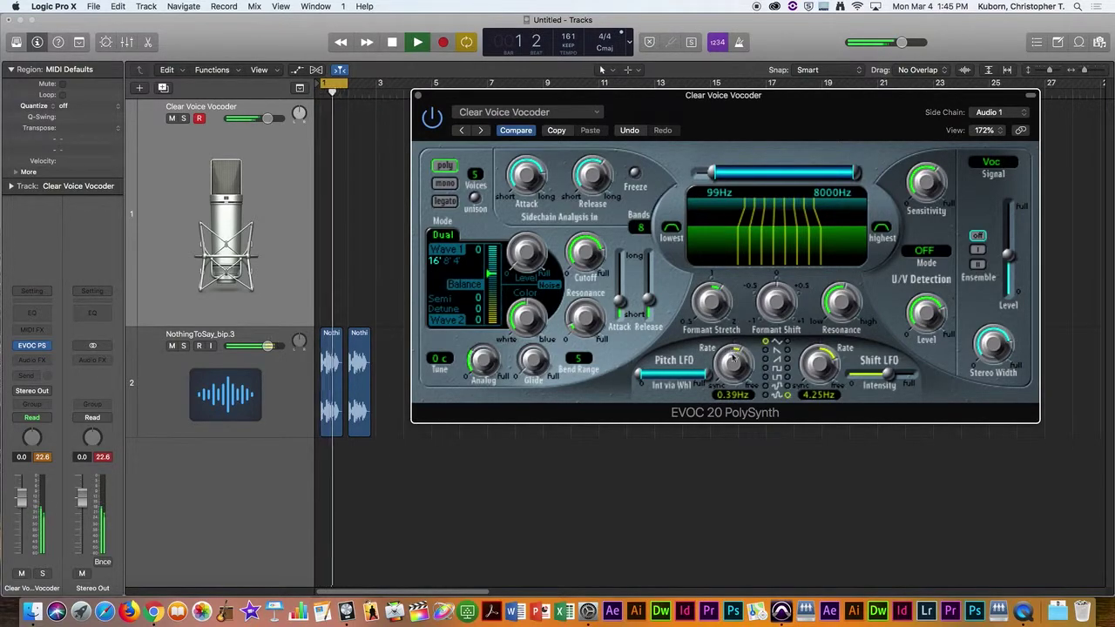
pyautogui.moveTo(810, 366); pyautogui.dragTo(831, 423)
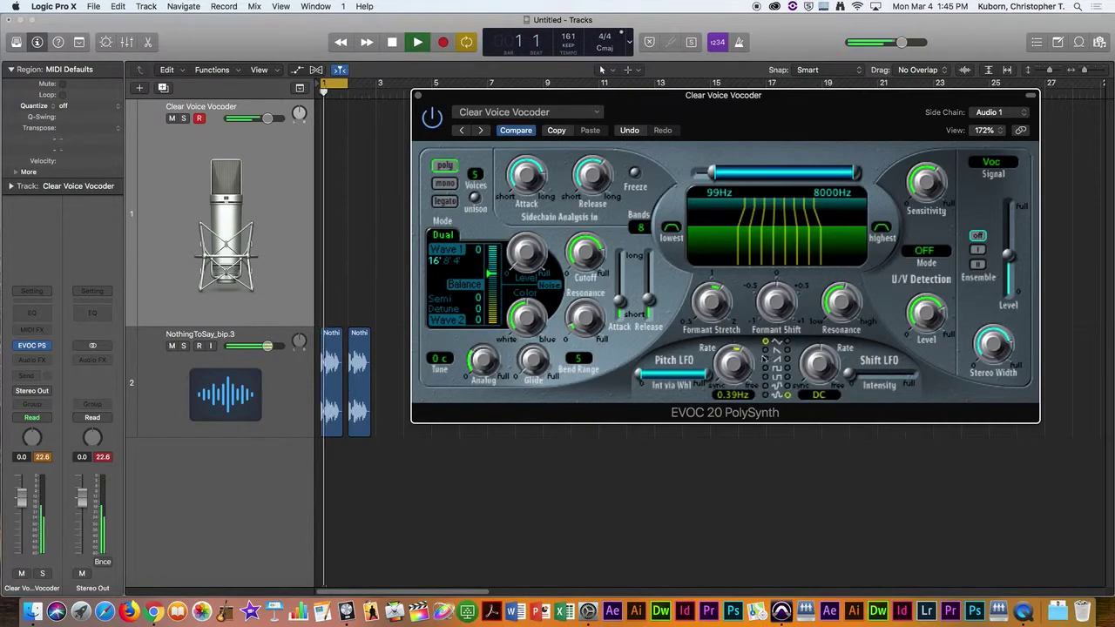
pyautogui.moveTo(737, 359); pyautogui.dragTo(734, 330)
pyautogui.moveTo(714, 383); pyautogui.dragTo(655, 378)
pyautogui.moveTo(732, 371); pyautogui.dragTo(737, 355)
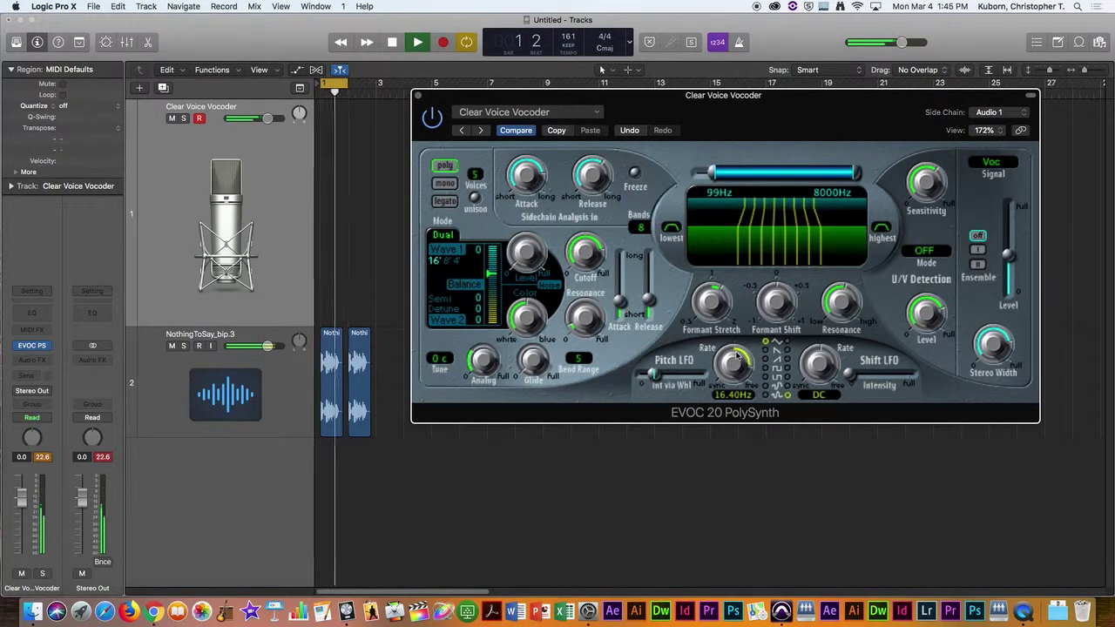
# - Sync the Pitch LFO rate to 1/8, raise its intensity to about three quarters and stop playback
pyautogui.moveTo(737, 358); pyautogui.dragTo(752, 455)
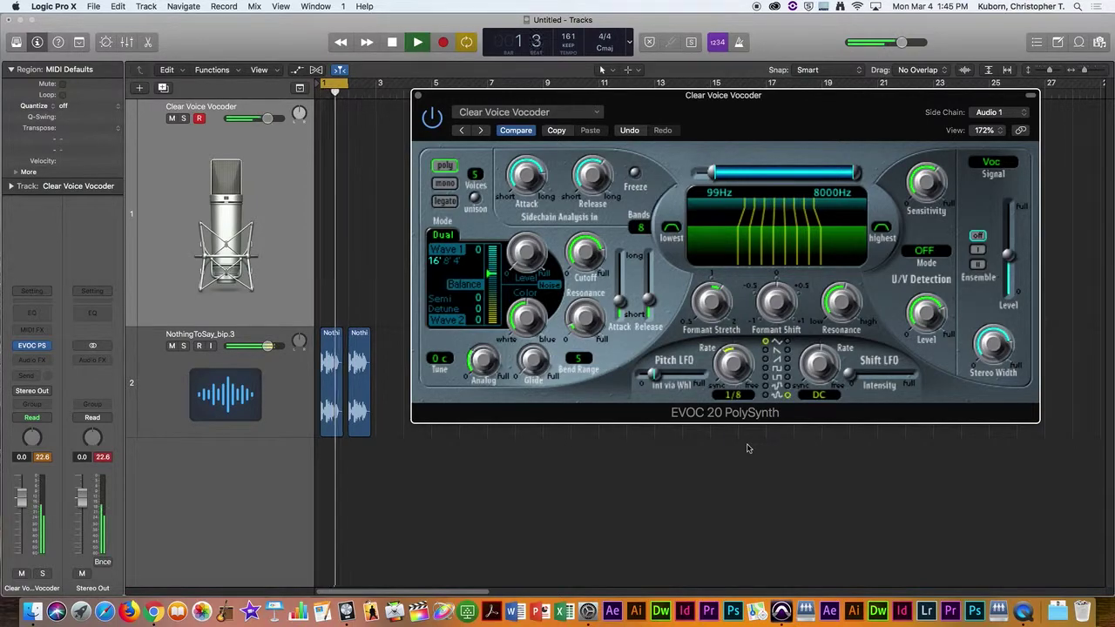
pyautogui.moveTo(646, 382); pyautogui.dragTo(689, 380)
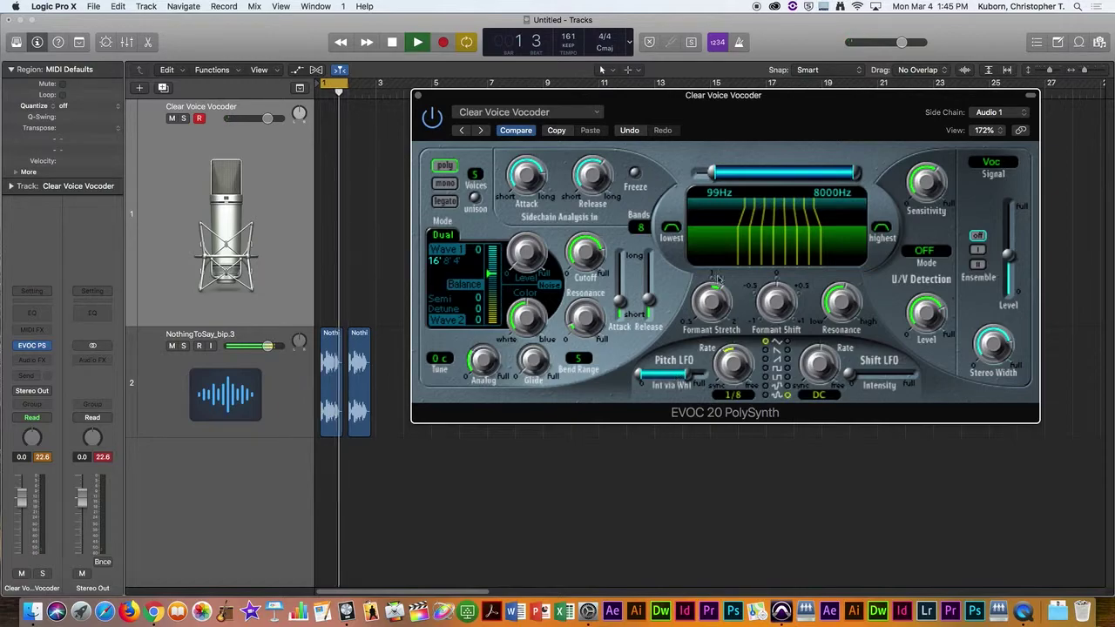
pyautogui.press('space')
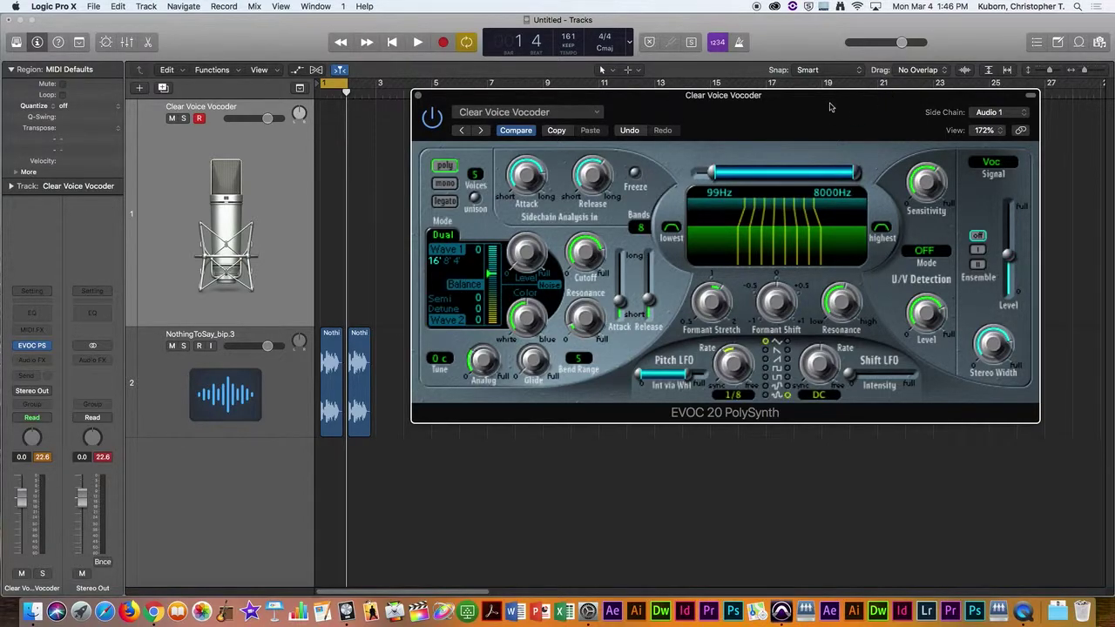
# - Close the synth window and filter the Apple Loops to the Beats instrument category
pyautogui.click(418, 95)
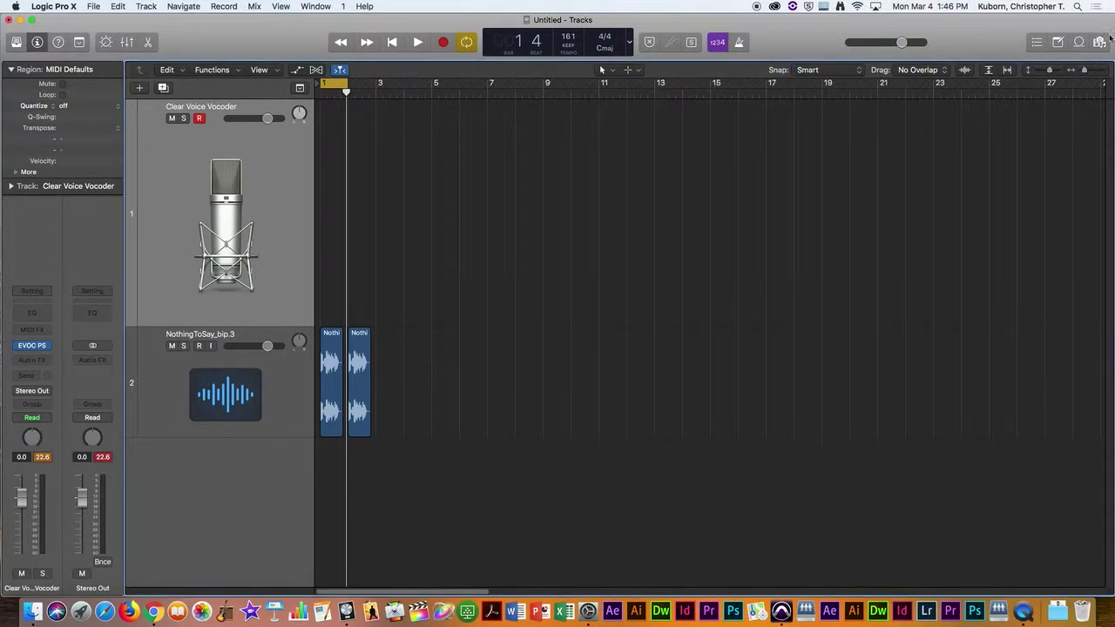
pyautogui.click(1079, 42)
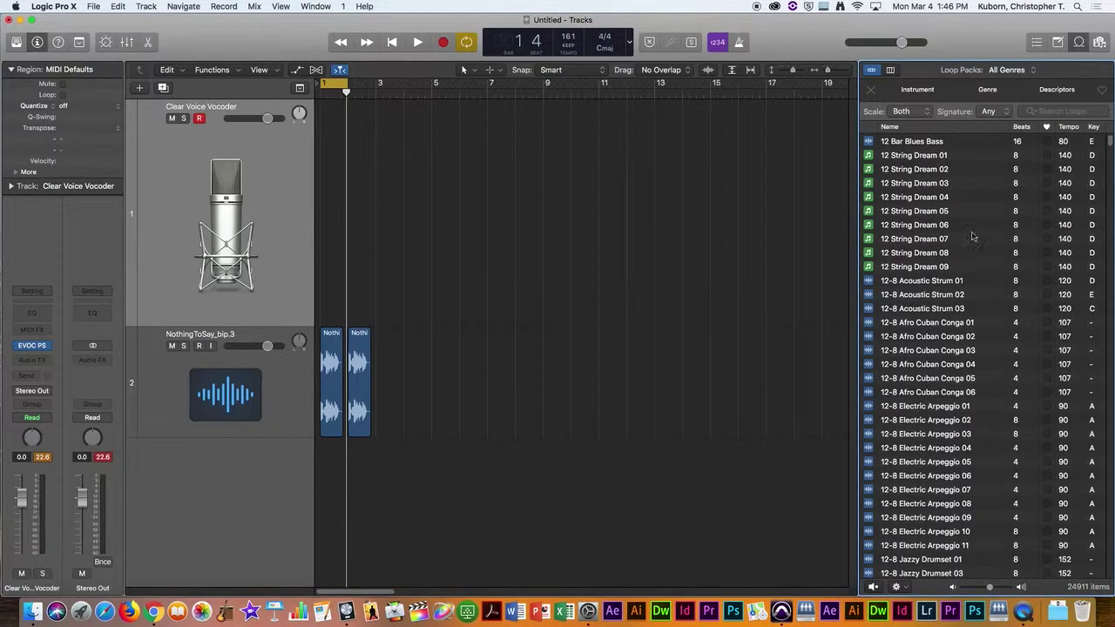
pyautogui.click(915, 90)
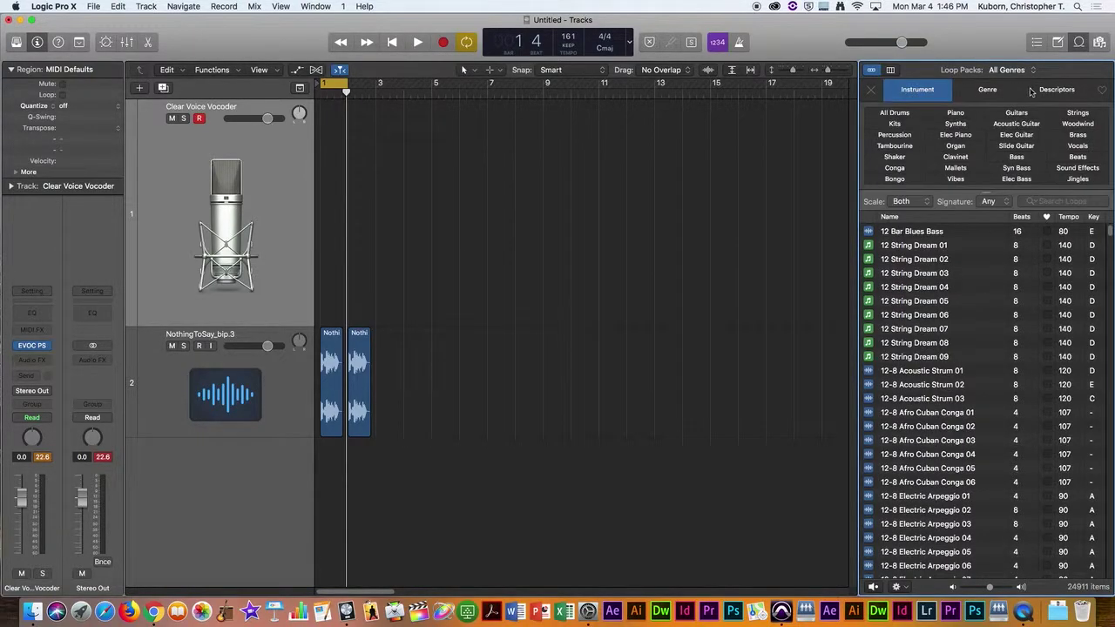
pyautogui.click(1077, 157)
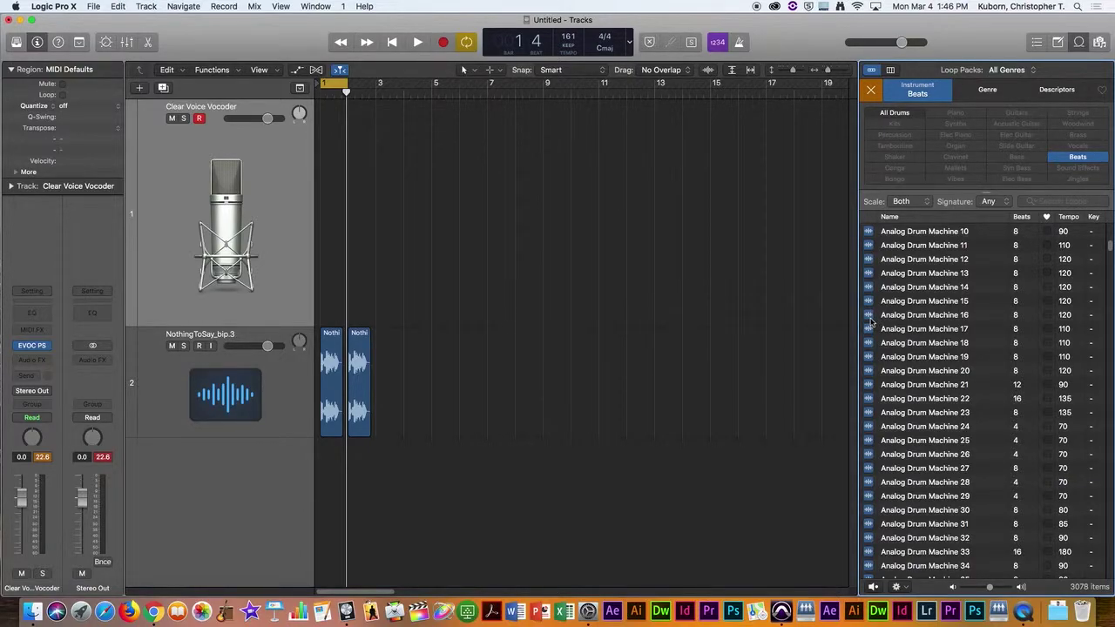
# - Preview the Analog Drum Machine 16 and Big Bit Beat 02 loops, and add Big Bit Beat 02 as a new track at bar 1
pyautogui.click(871, 319)
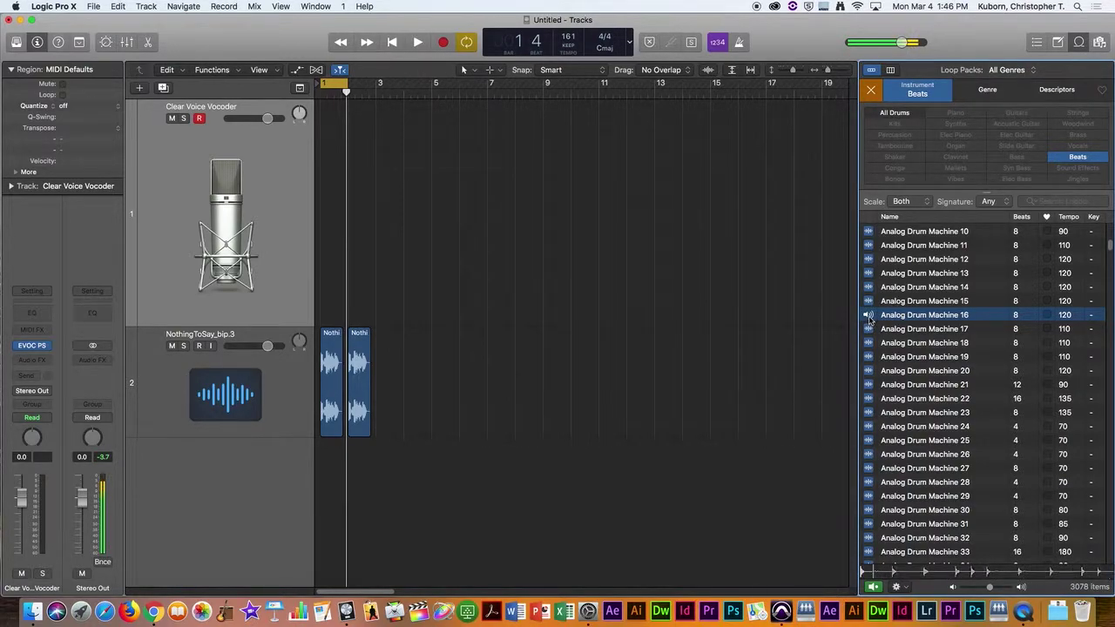
pyautogui.scroll(-10, 902, 416)
pyautogui.click(870, 397)
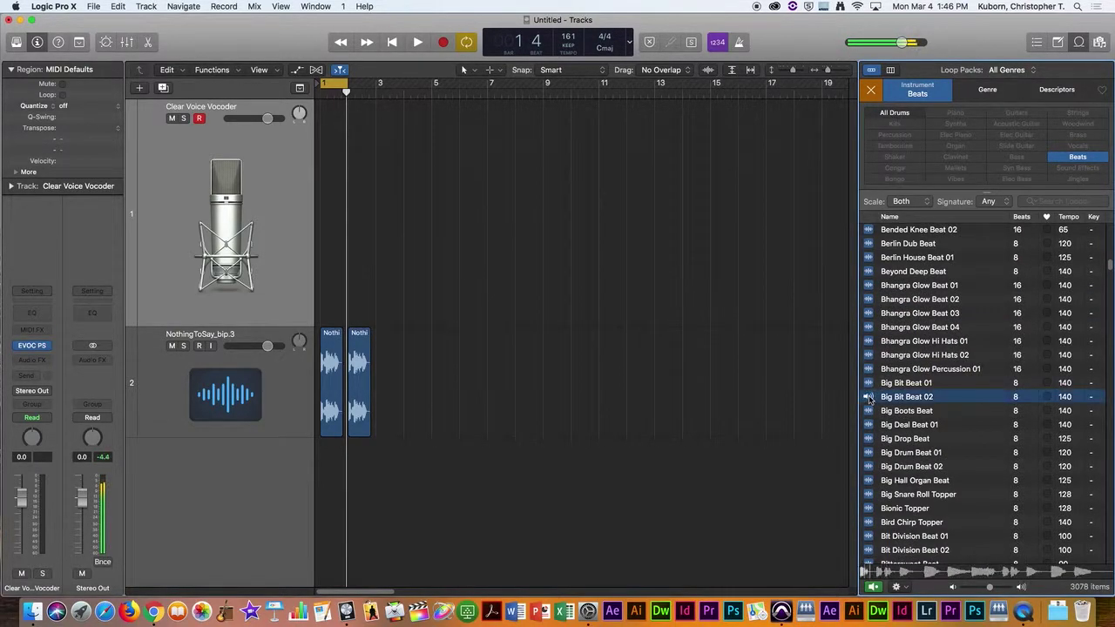
pyautogui.click(870, 397)
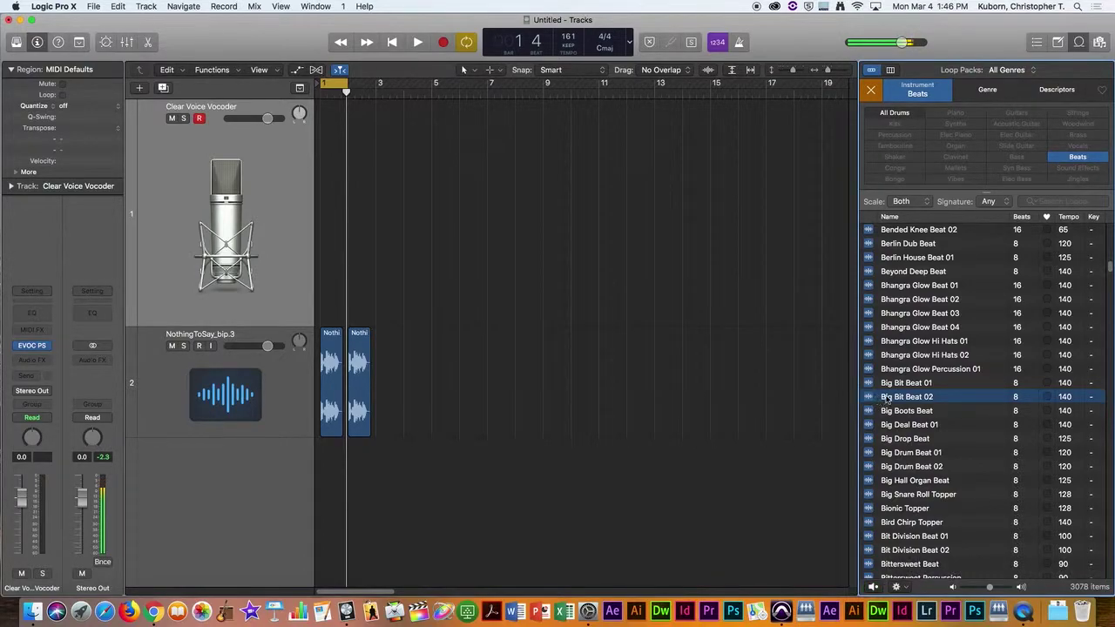
pyautogui.moveTo(890, 399); pyautogui.dragTo(357, 452)
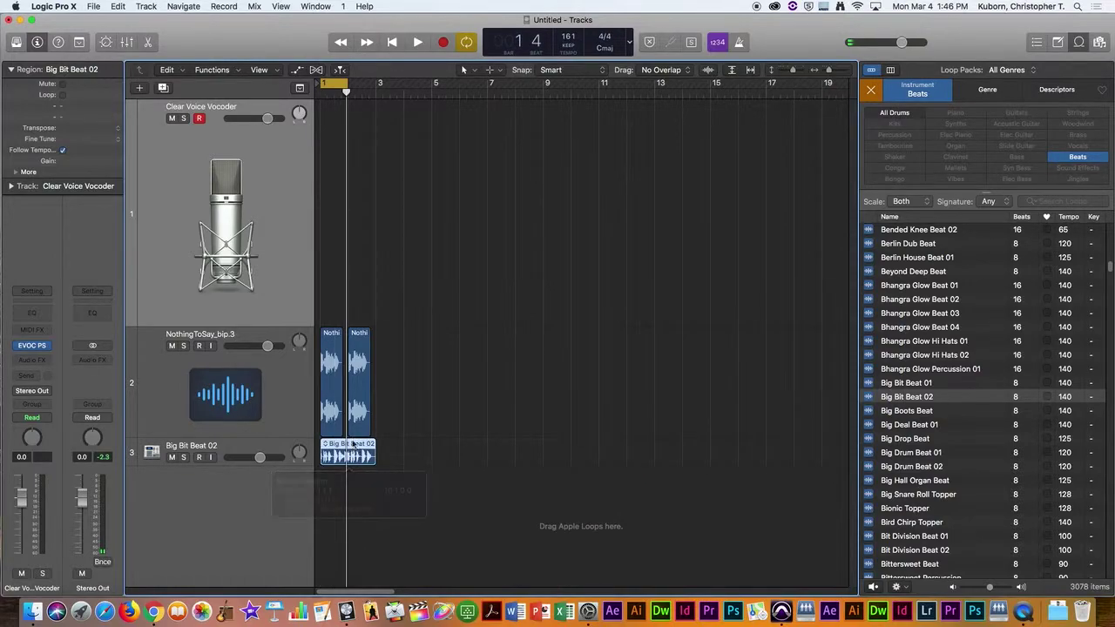
# - Mute the NothingToSay_bip.3 track and reroute the Big Bit Beat 02 track's output away from Stereo Out
pyautogui.click(172, 346)
pyautogui.rightClick(298, 170)
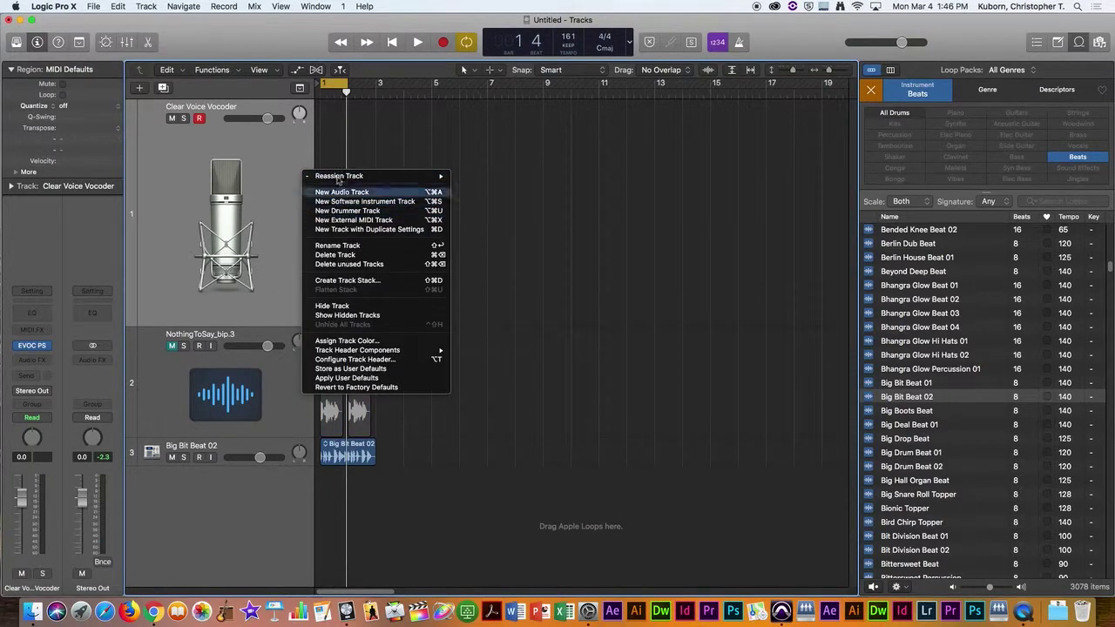
pyautogui.press('Escape')
pyautogui.click(245, 445)
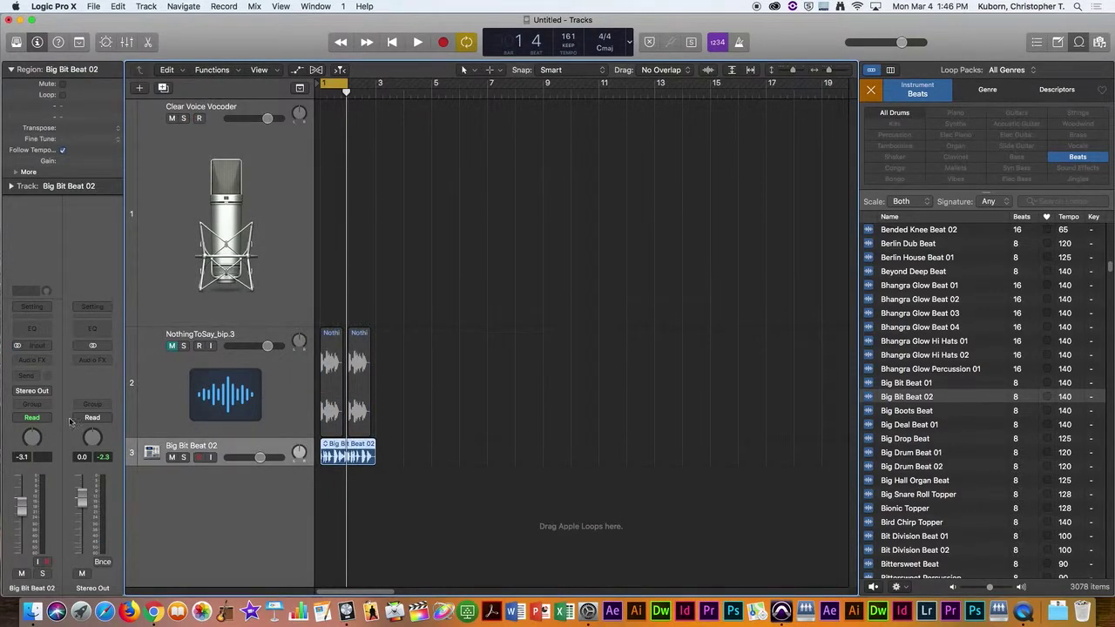
pyautogui.click(44, 391)
pyautogui.click(47, 408)
# - Open the EVOC 20 PolySynth on the Clear Voice Vocoder track, set its side chain to Big Bit Beat 02 (Audio 2) and start playback
pyautogui.click(274, 164)
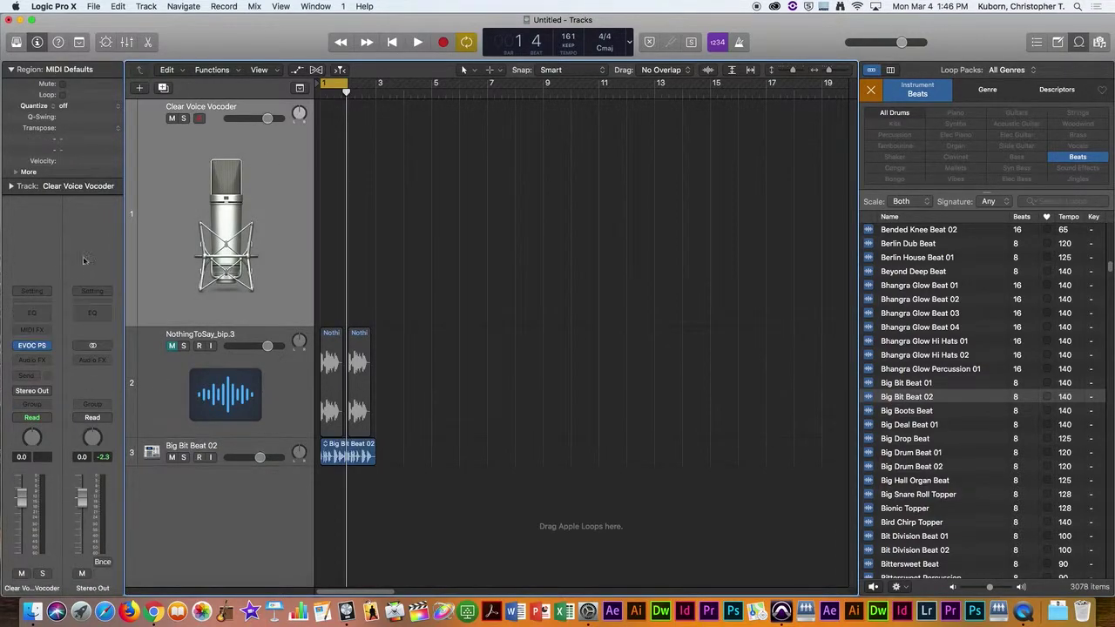
pyautogui.click(33, 346)
pyautogui.click(1009, 115)
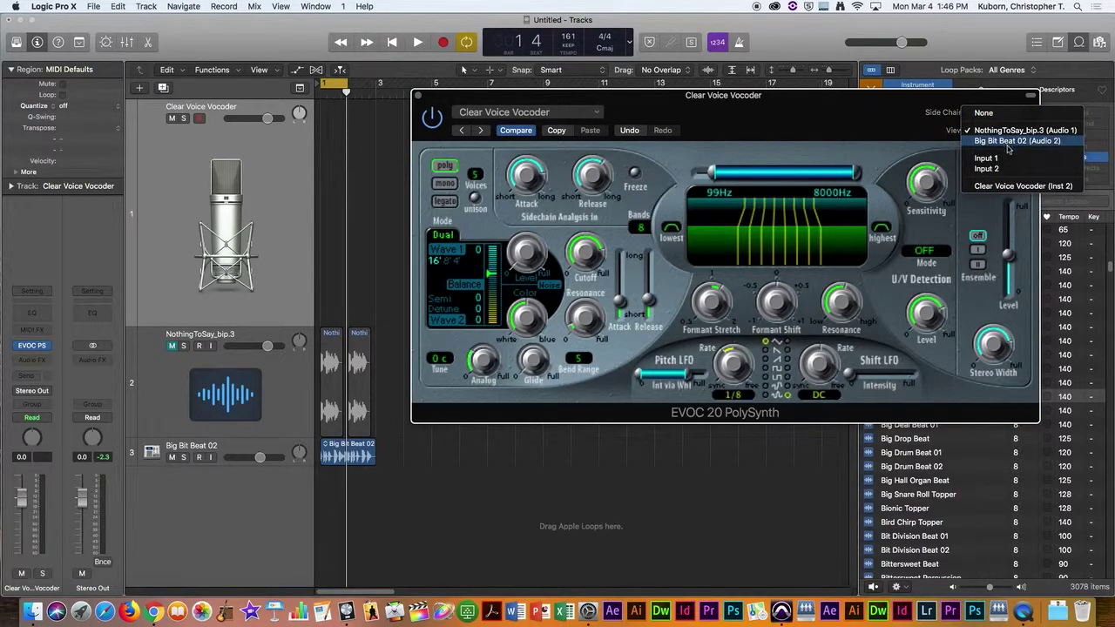
pyautogui.click(1007, 141)
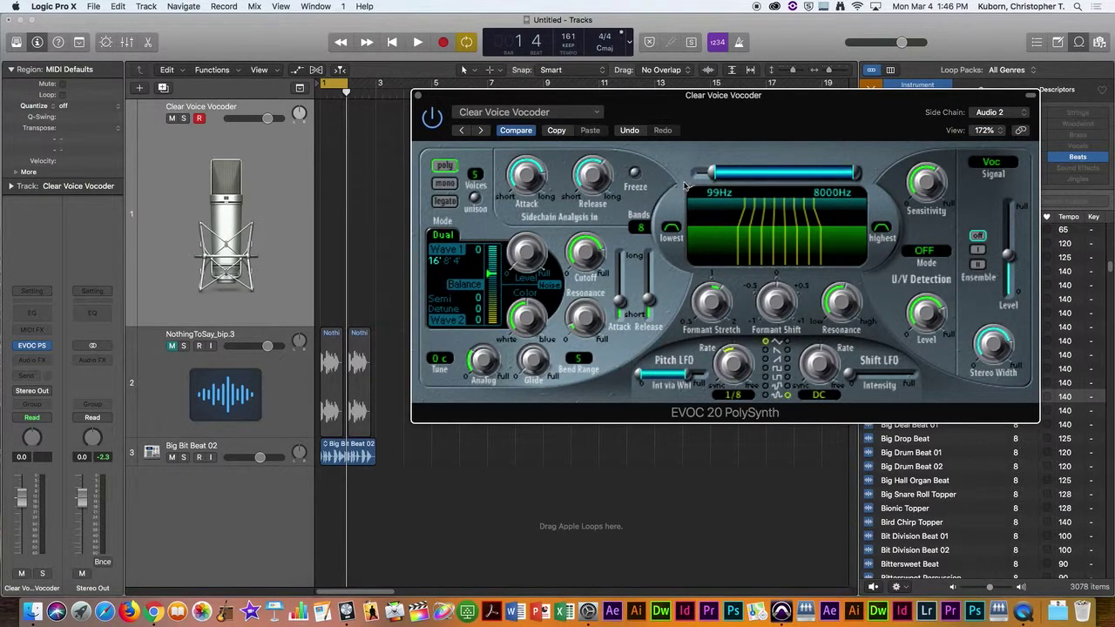
pyautogui.press('space')
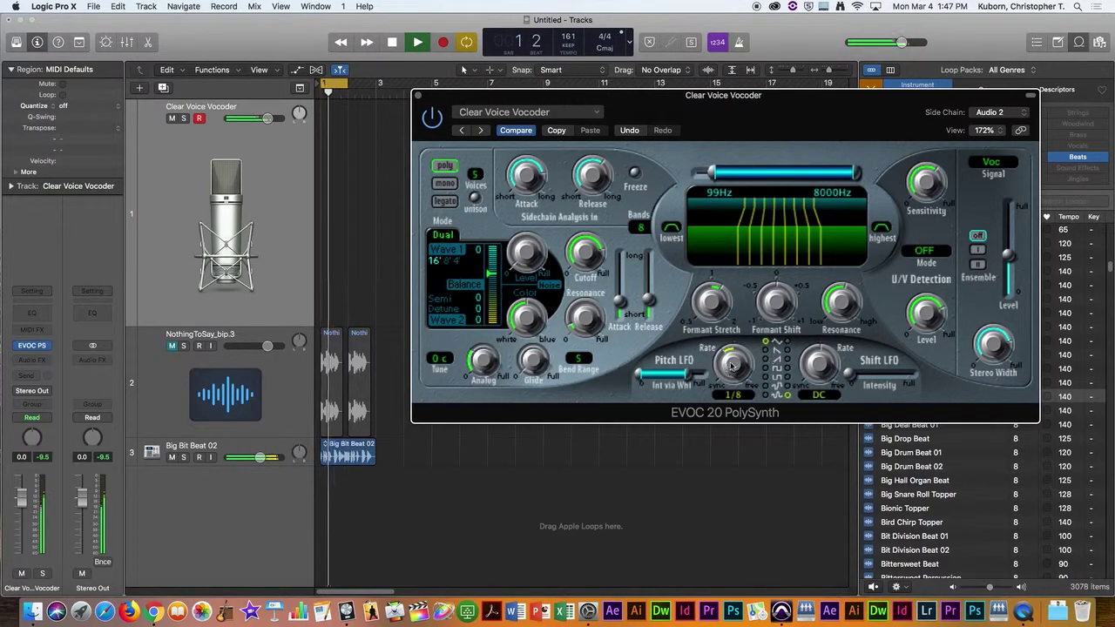
# - Turn the Pitch LFO down to zero intensity at 0.17 Hz, raise the bands to 15 and shorten the sidechain analysis attack and release
pyautogui.moveTo(691, 376); pyautogui.dragTo(751, 289)
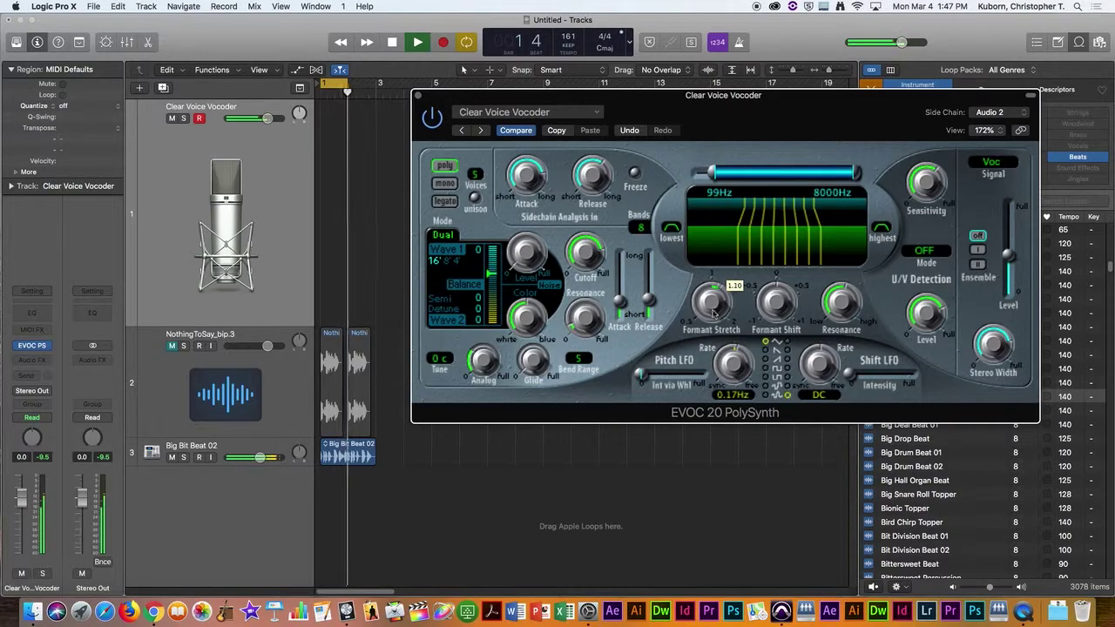
pyautogui.moveTo(646, 230); pyautogui.dragTo(653, 195)
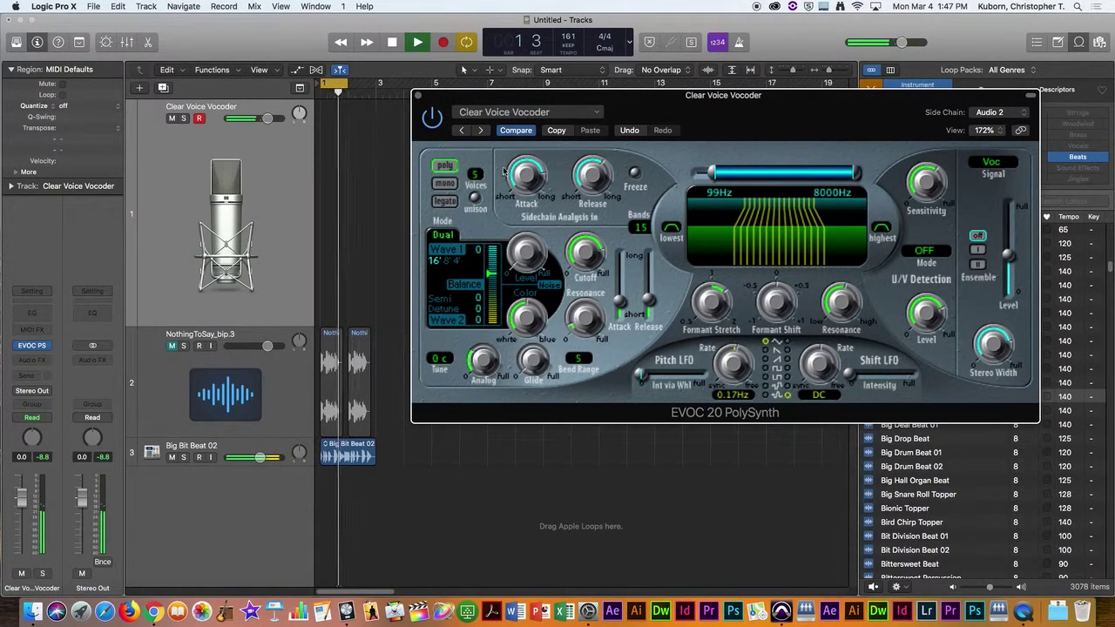
pyautogui.moveTo(592, 177); pyautogui.dragTo(597, 225)
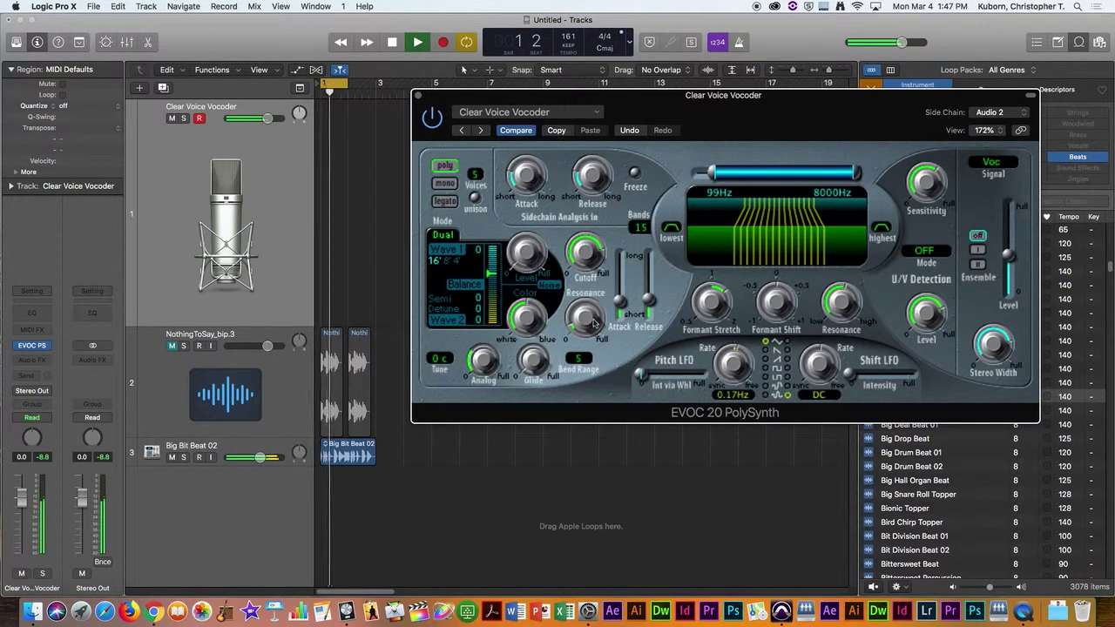
# - Adjust the Analog amount and raise the noise Level to 0.40 and the noise Color to 6400 Hz
pyautogui.moveTo(485, 366); pyautogui.dragTo(488, 346)
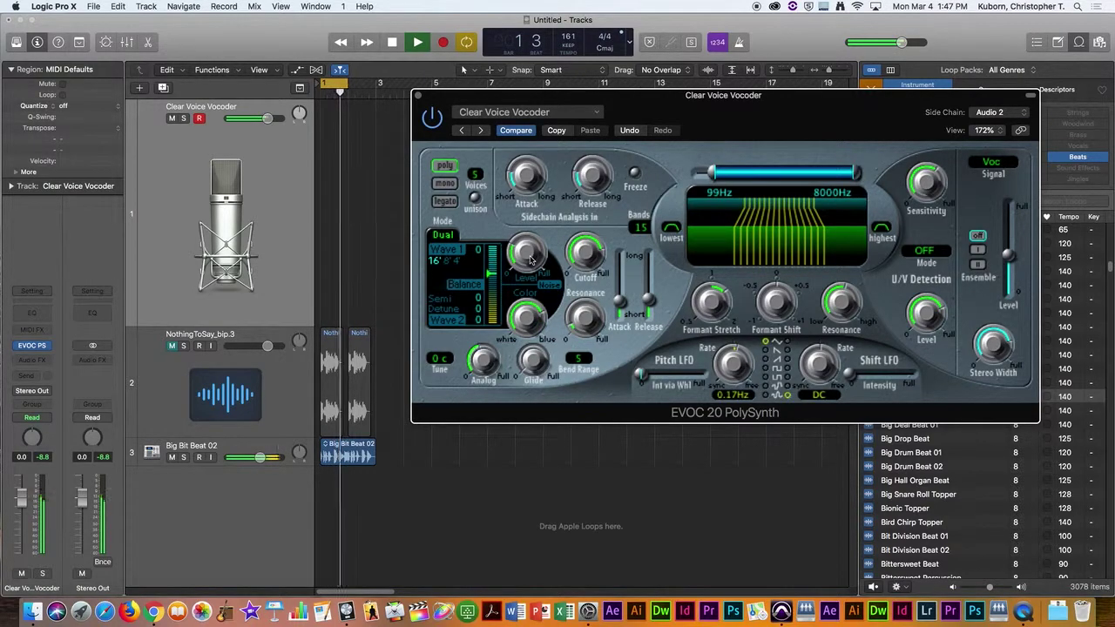
pyautogui.moveTo(532, 260); pyautogui.dragTo(538, 237)
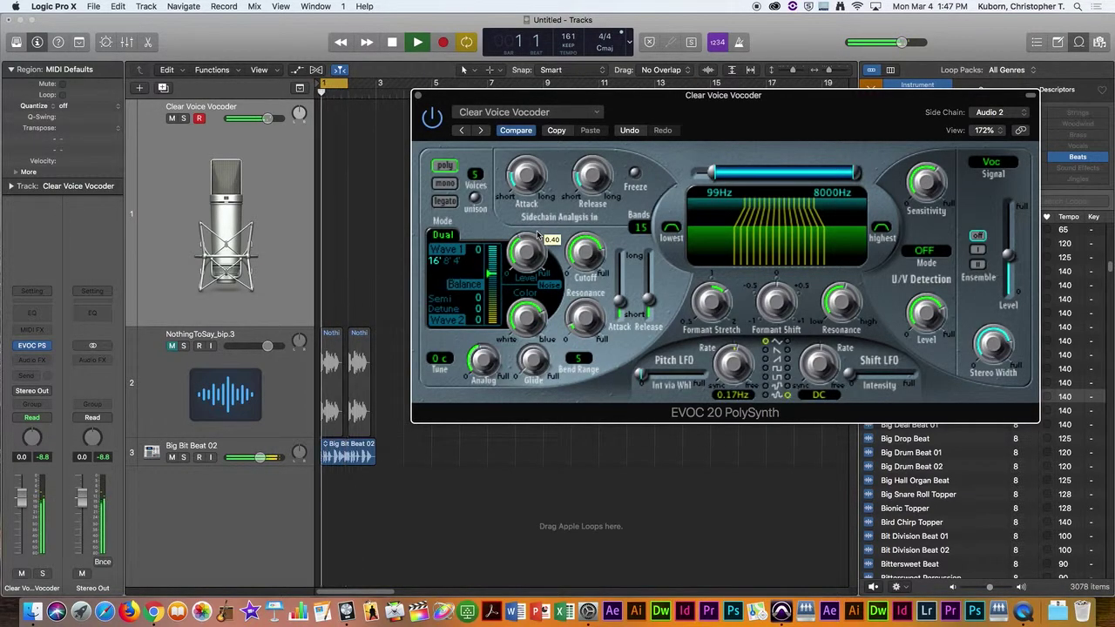
pyautogui.moveTo(529, 328); pyautogui.dragTo(537, 296)
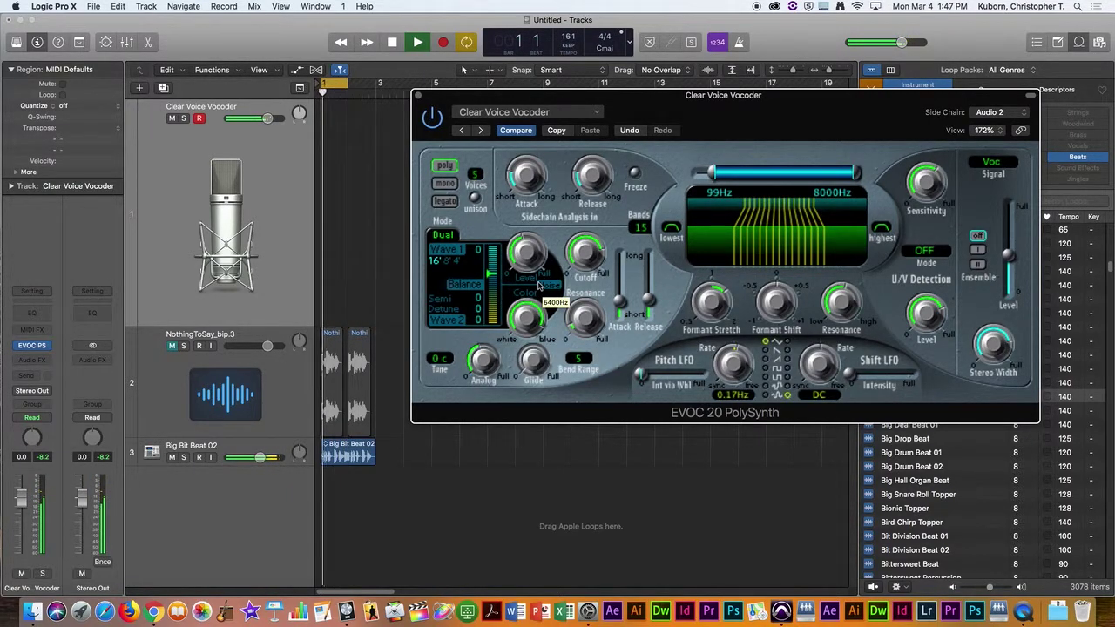
# - Lower the bottom limit of the formant filter range to 75 Hz and raise Formant Stretch to 1.70
pyautogui.moveTo(712, 175)
pyautogui.mouseDown()
pyautogui.moveTo(743, 174)
pyautogui.moveTo(693, 174)
pyautogui.mouseUp()
pyautogui.moveTo(717, 301); pyautogui.dragTo(787, 283)
pyautogui.moveTo(711, 304); pyautogui.dragTo(724, 263)
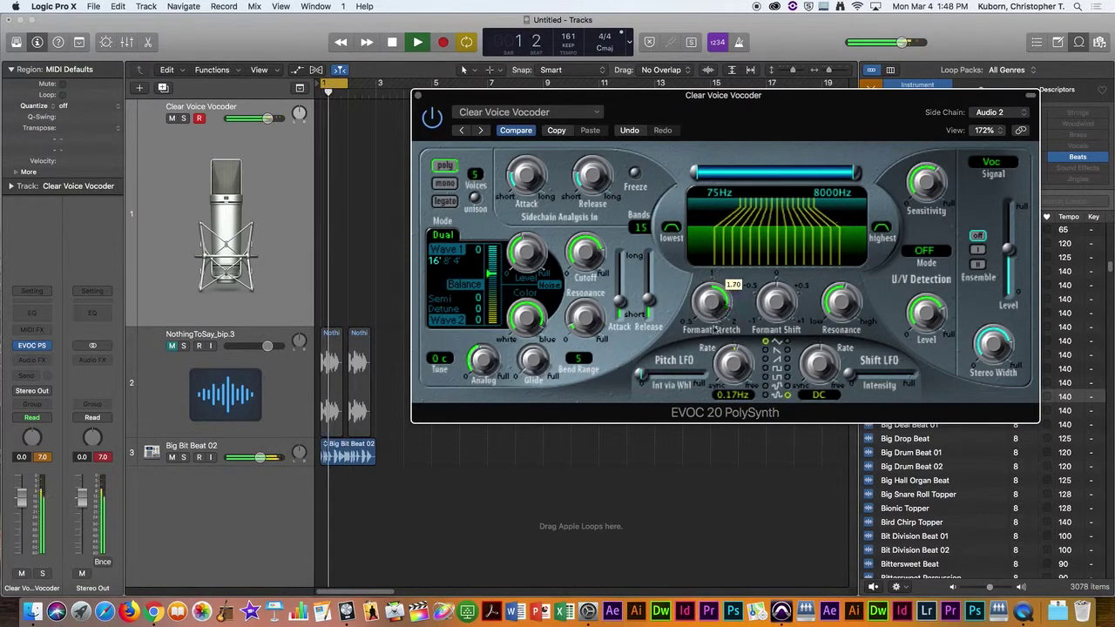
# - Switch the oscillators to FM mode, raise the FM intensity and adjust the synth filter's cutoff and resonance
pyautogui.click(444, 235)
pyautogui.moveTo(490, 296); pyautogui.dragTo(493, 240)
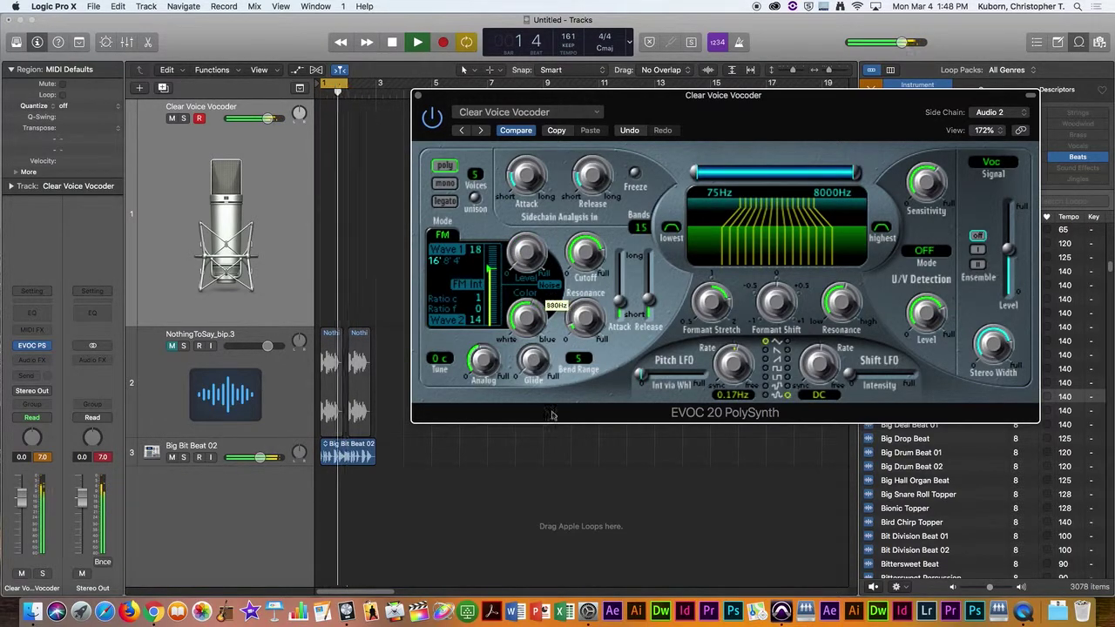
pyautogui.moveTo(588, 260); pyautogui.dragTo(598, 272)
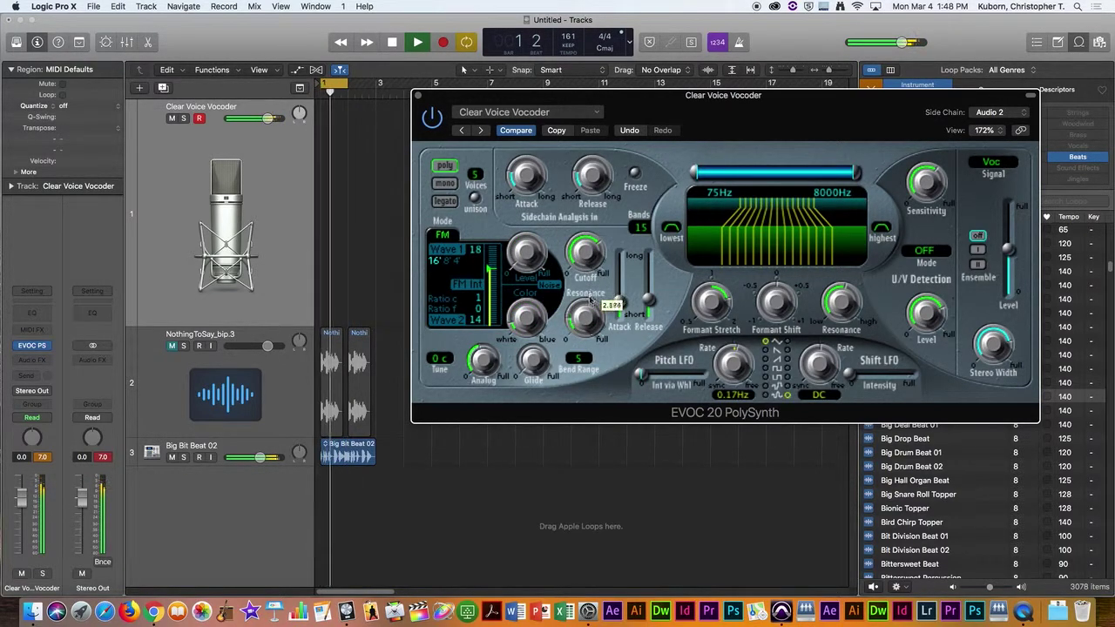
# - Lower Formant Stretch, set the Pitch LFO to about half intensity at a 1.14 Hz rate, and stop playback
pyautogui.moveTo(711, 301); pyautogui.dragTo(713, 322)
pyautogui.moveTo(646, 377); pyautogui.dragTo(676, 377)
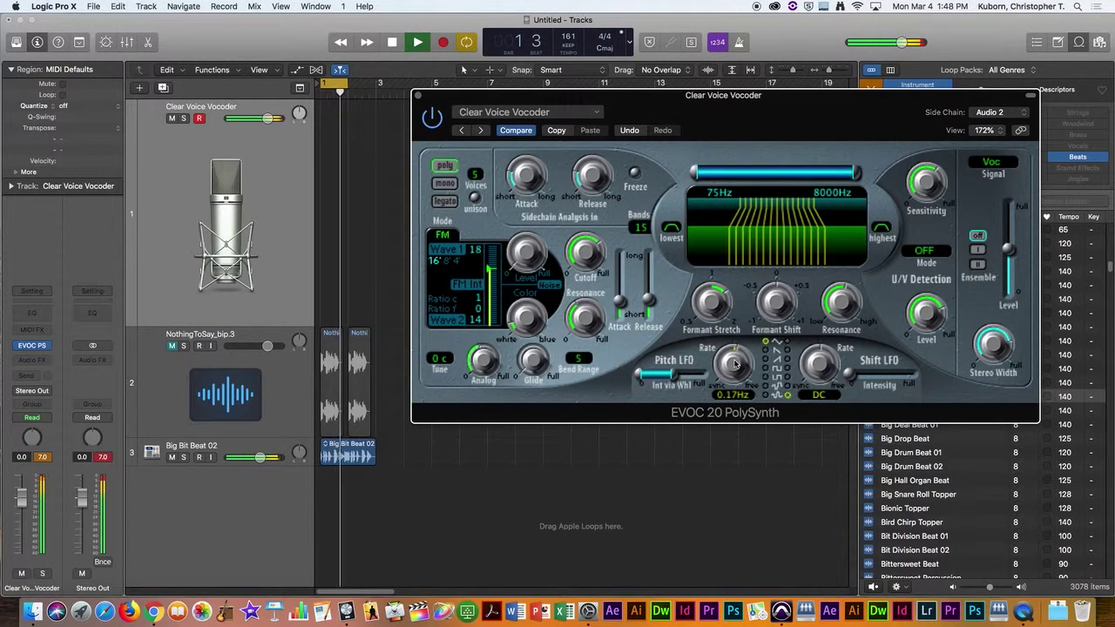
pyautogui.moveTo(736, 364)
pyautogui.mouseDown()
pyautogui.moveTo(741, 347)
pyautogui.moveTo(742, 362)
pyautogui.mouseUp()
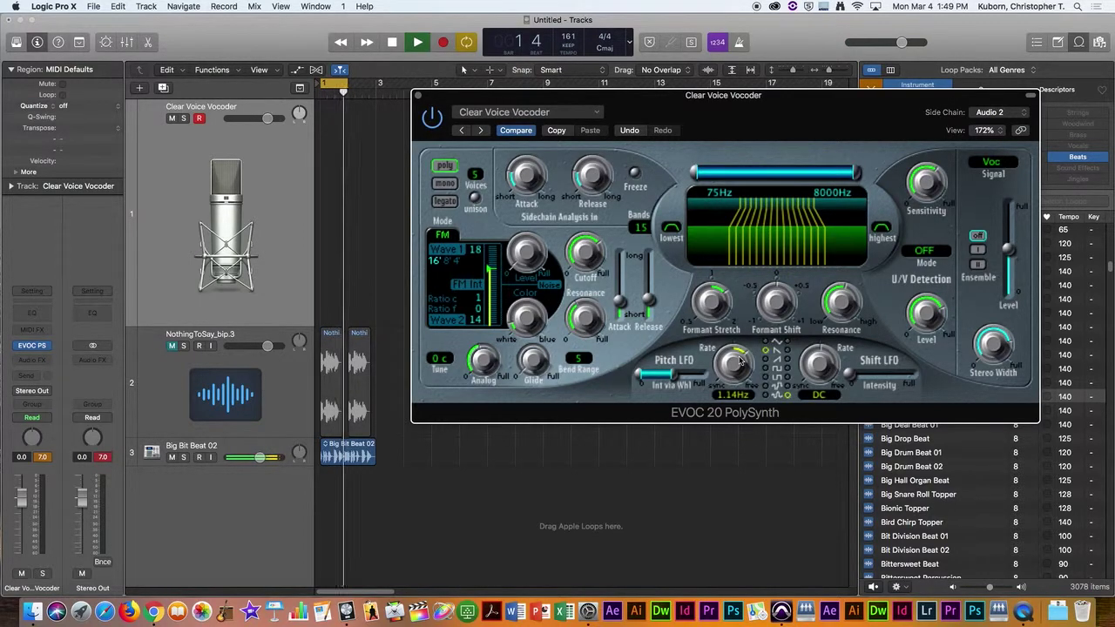
pyautogui.press('space')
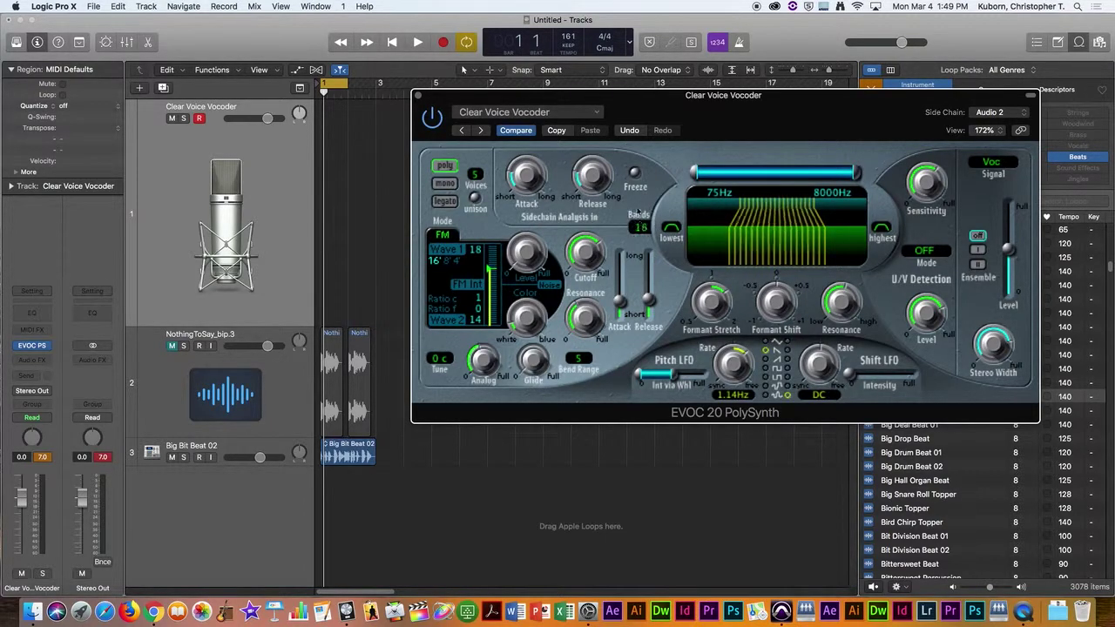
# - Reduce the bands to 8, the Pitch LFO intensity to zero and the output level to -11 dB, clearing the channel peak readings
pyautogui.moveTo(640, 227); pyautogui.dragTo(643, 266)
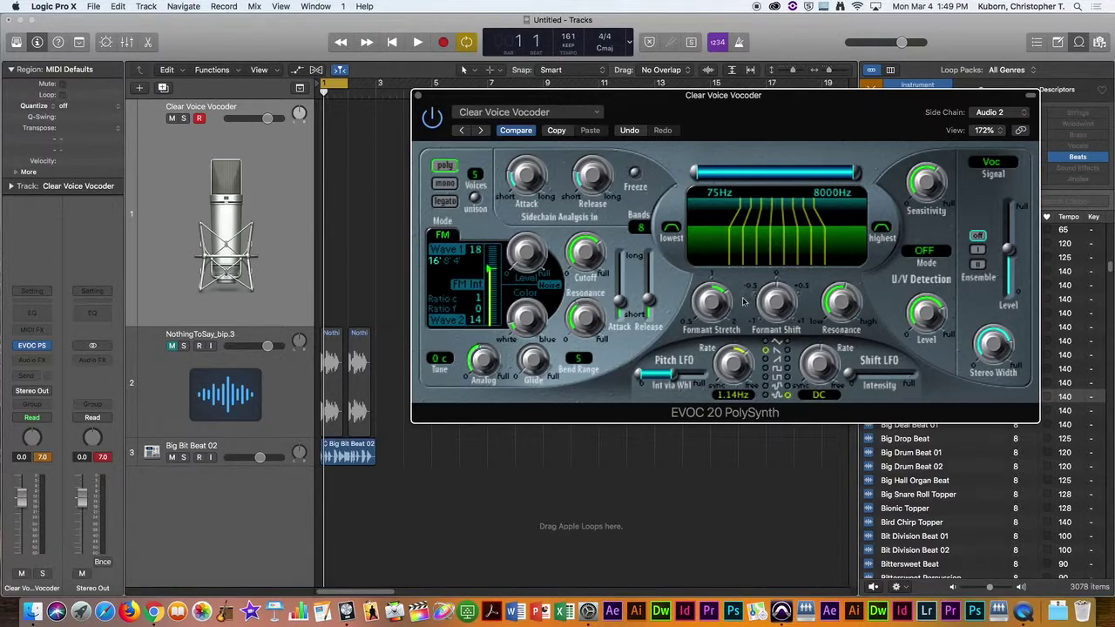
pyautogui.moveTo(675, 380); pyautogui.dragTo(620, 381)
pyautogui.click(103, 458)
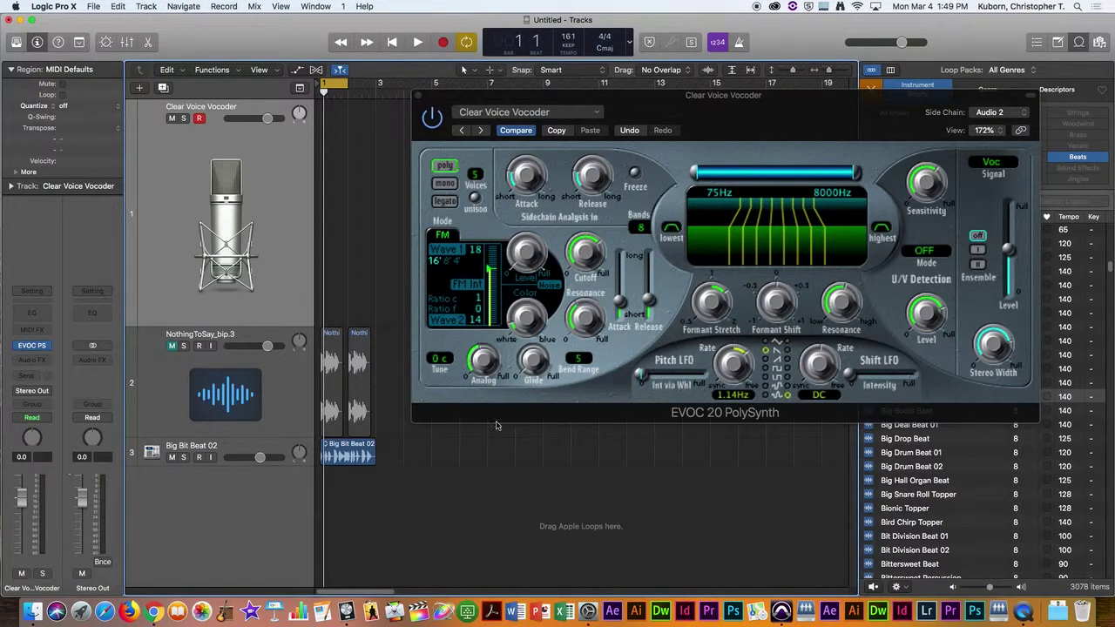
pyautogui.click(1020, 246)
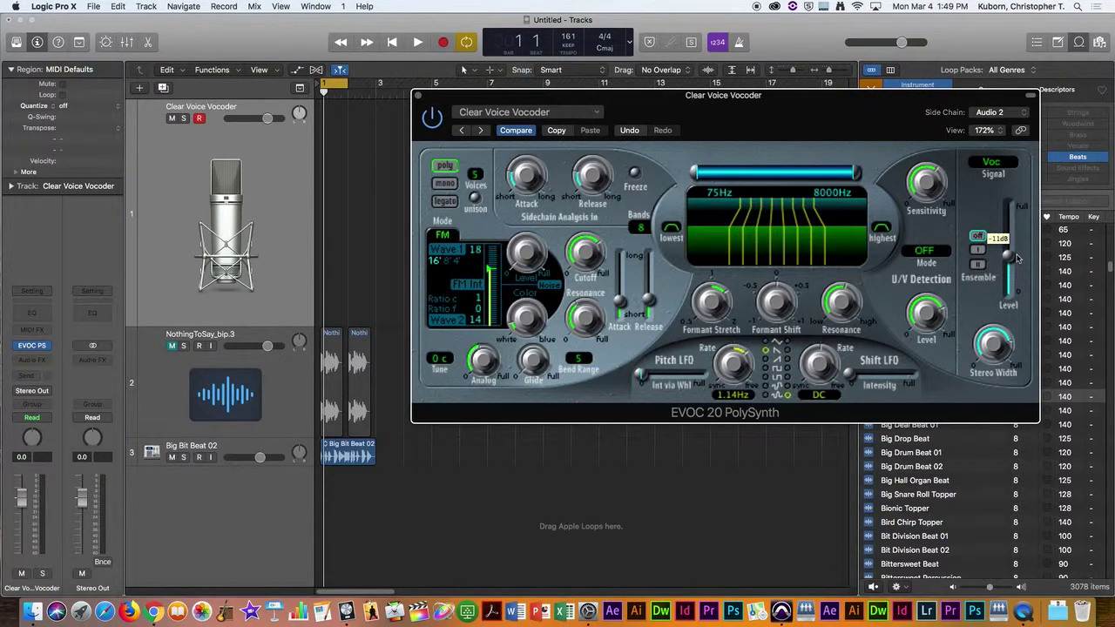
# - Turn on unison, raise the synth's voices to 8 and slightly lower the output level
pyautogui.click(476, 200)
pyautogui.moveTo(477, 180); pyautogui.dragTo(487, 127)
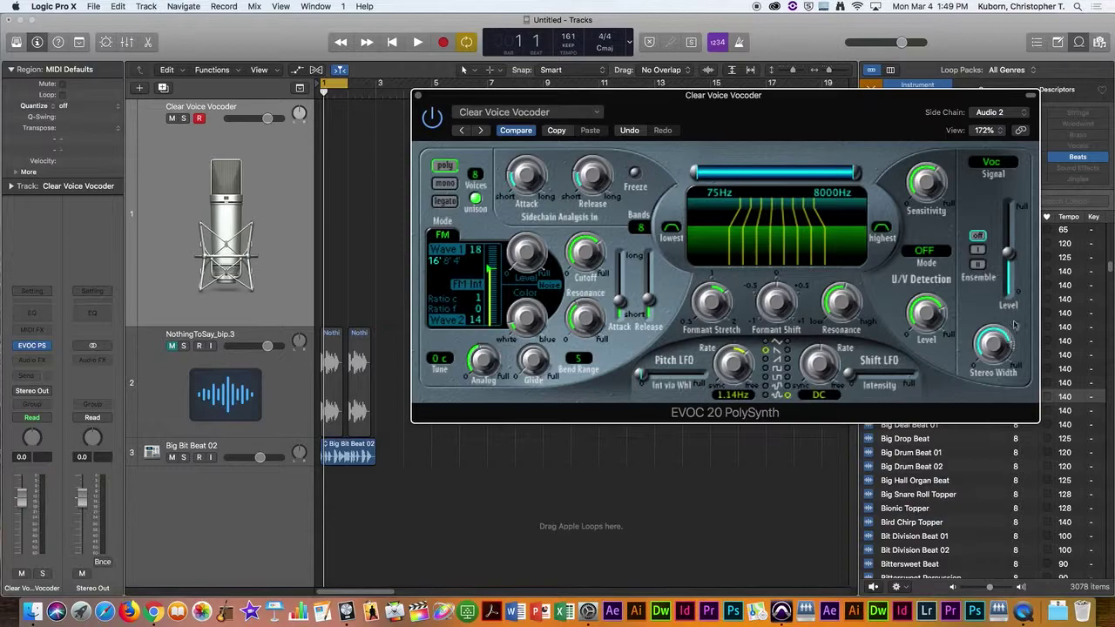
pyautogui.moveTo(1010, 252); pyautogui.dragTo(1016, 261)
# - Switch to Chrome and open the "5 - Synthesis Project #4" document from the Synthesizers & Synthesis folder in Google Drive
pyautogui.press('super+Tab')
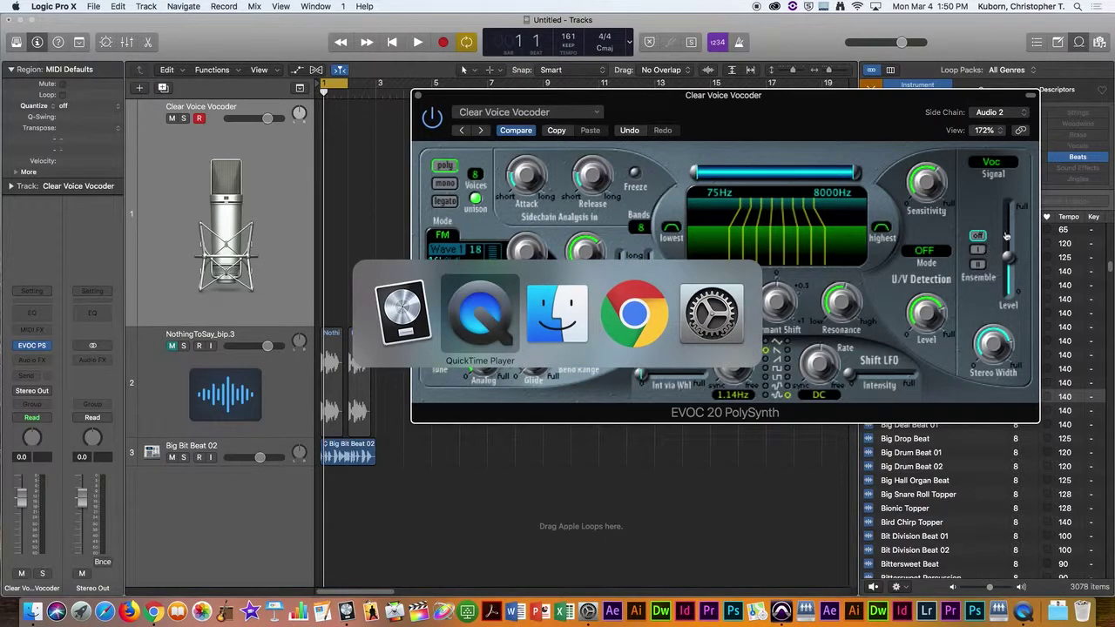
pyautogui.press('super+Tab')
pyautogui.press('super+Tab')
pyautogui.click(440, 29)
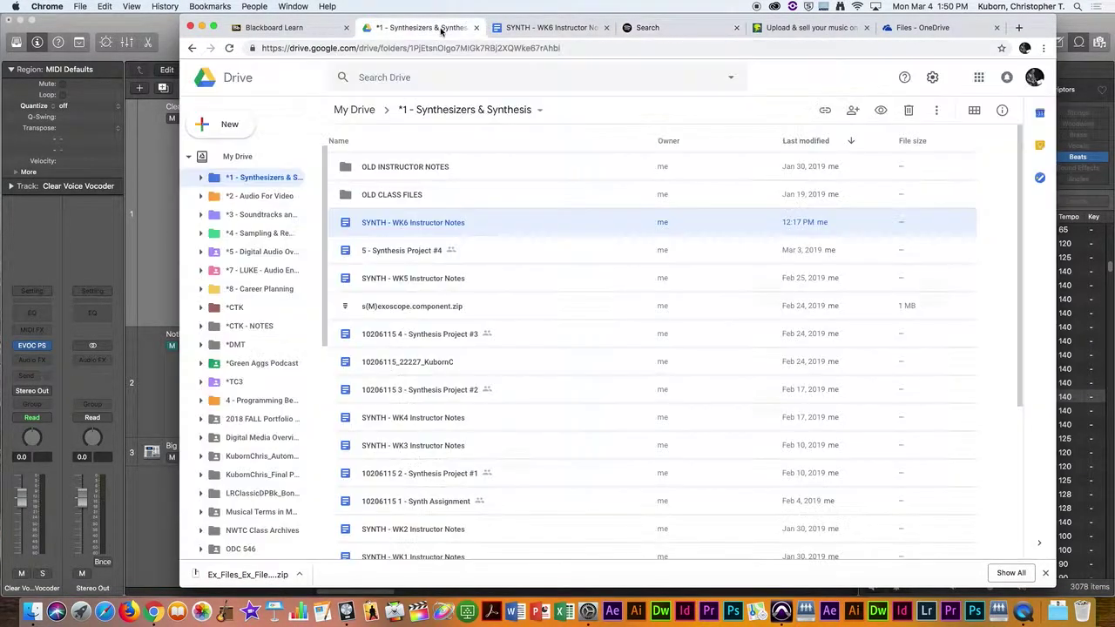
pyautogui.doubleClick(406, 252)
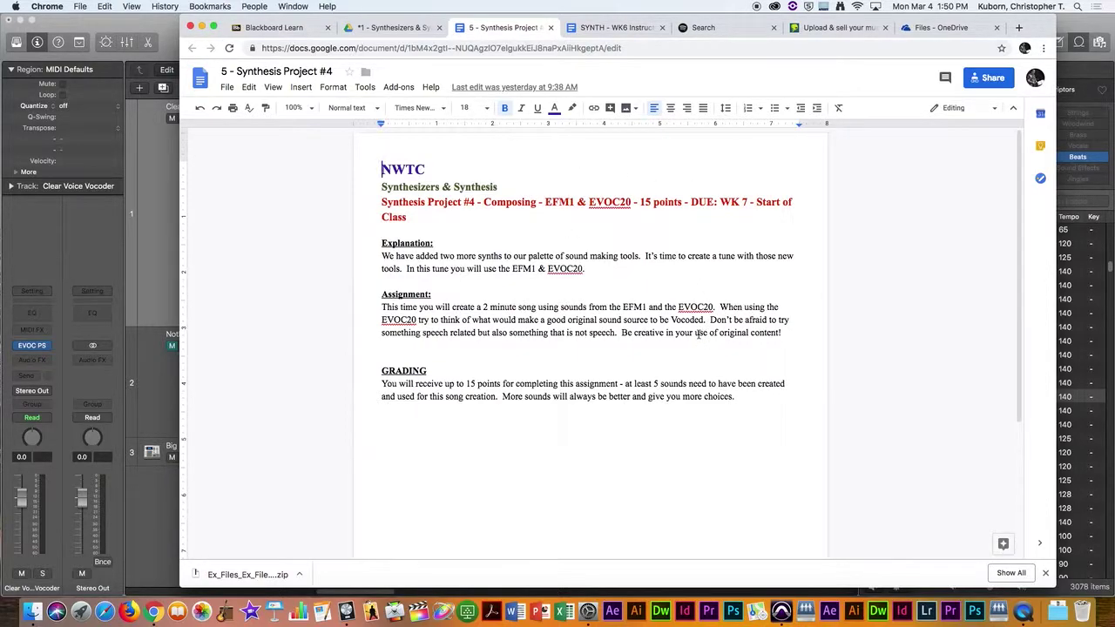
# - Open the Music Synthesis #22227 course syllabus from the Drive folder and find the weekly schedule around weeks 5 to 11
pyautogui.click(396, 29)
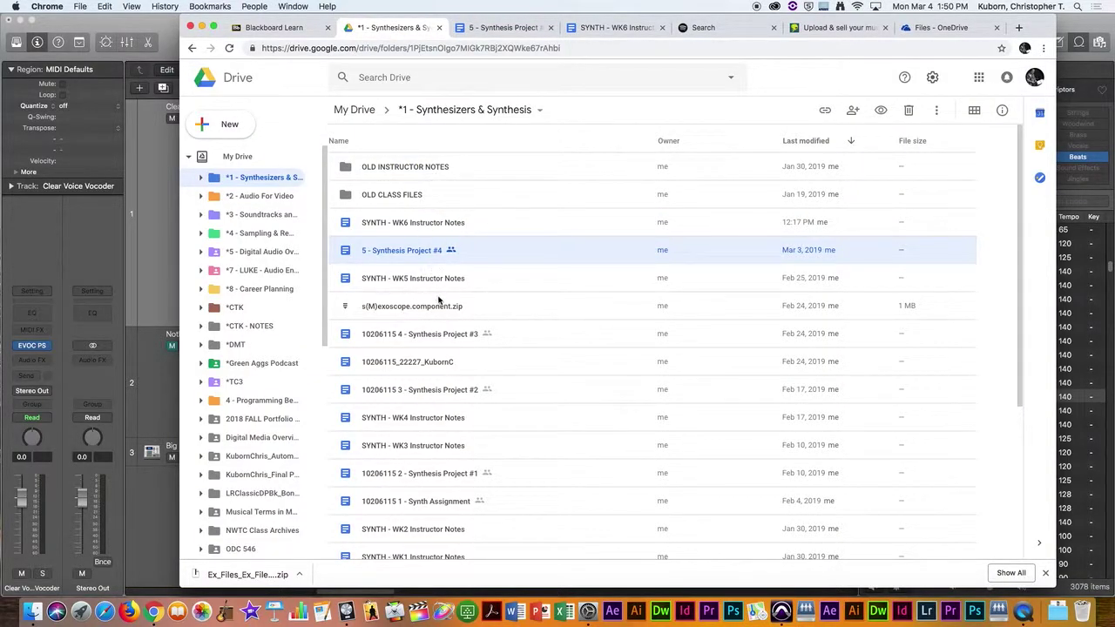
pyautogui.doubleClick(430, 360)
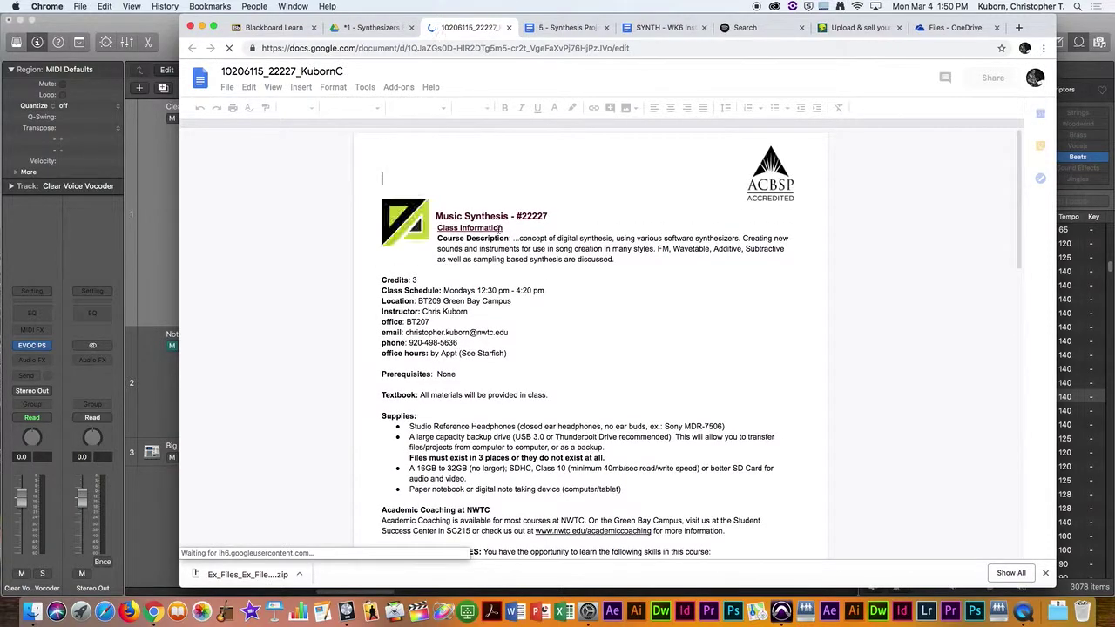
pyautogui.scroll(-20, 501, 228)
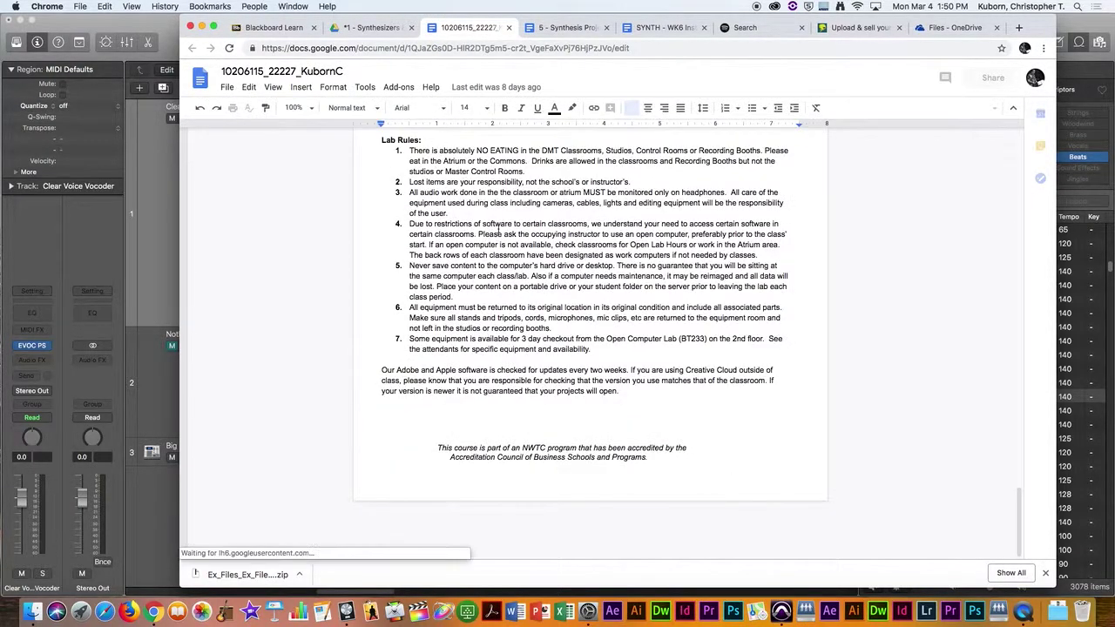
pyautogui.scroll(-10, 500, 229)
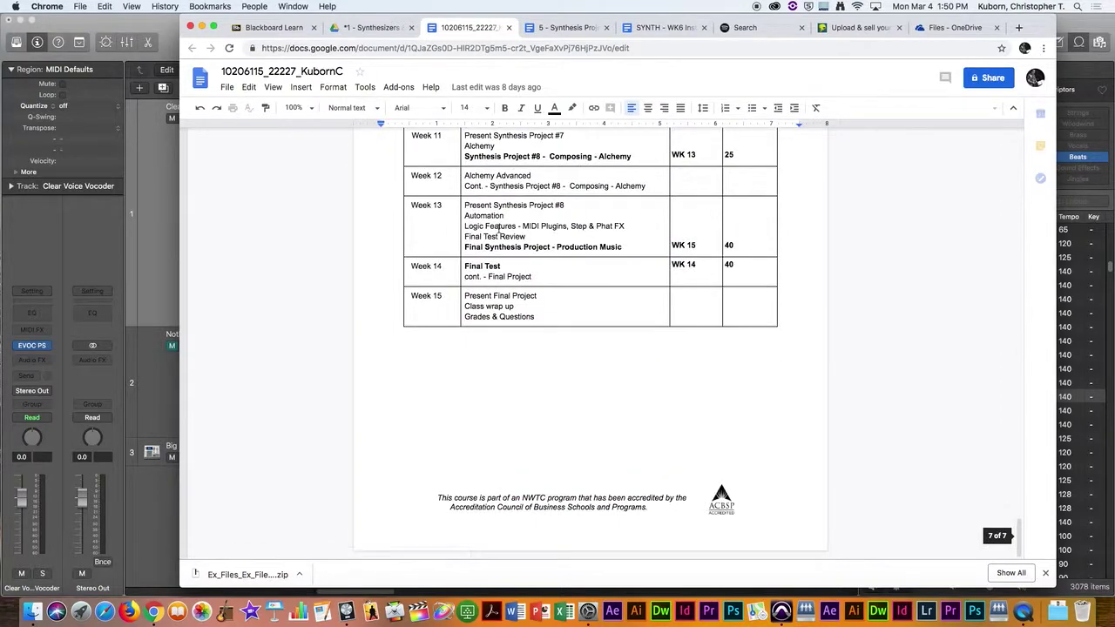
pyautogui.scroll(7, 500, 229)
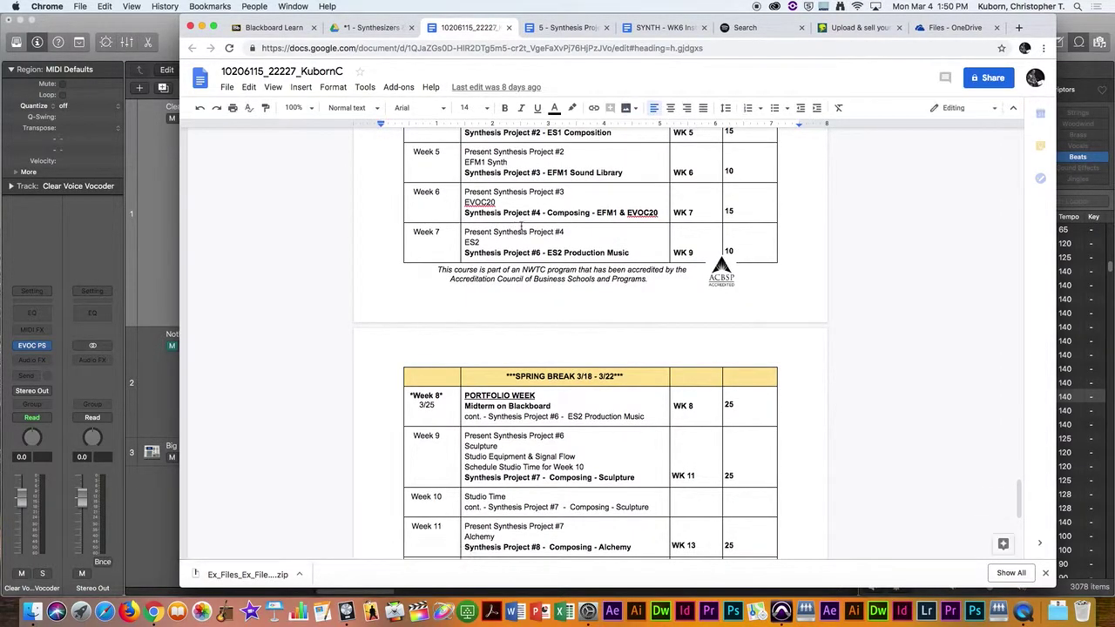
# - Highlight the Week 6 entry, the ES2 and Synthesis Project #6 lines of Week 7, and "Present Synthesis Project #6" in Week 9
pyautogui.moveTo(664, 213); pyautogui.dragTo(465, 191)
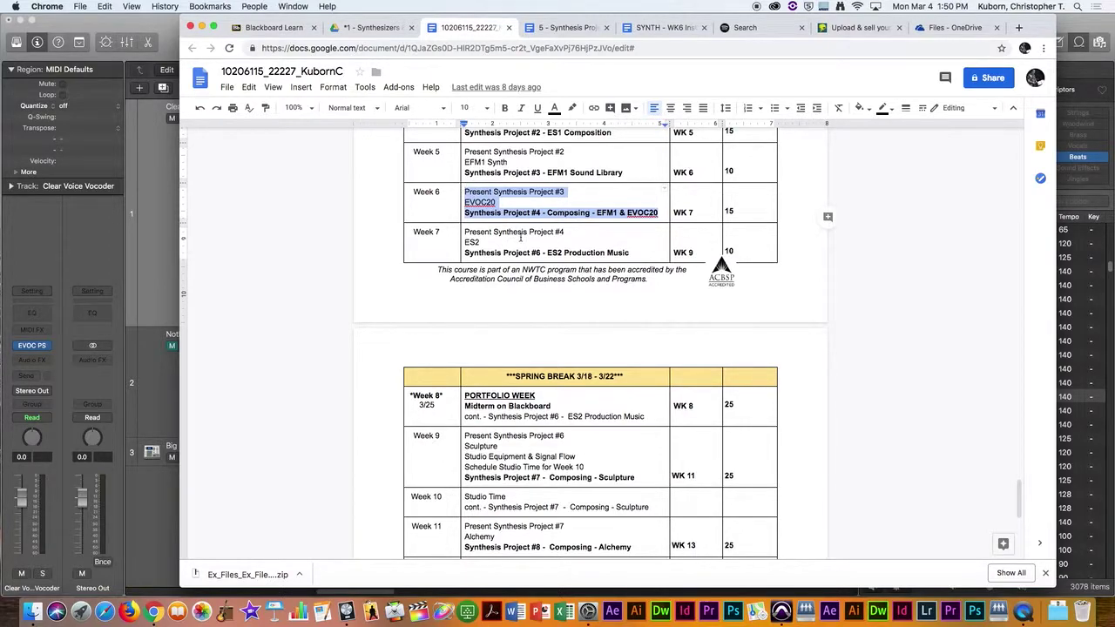
pyautogui.moveTo(631, 254); pyautogui.dragTo(465, 243)
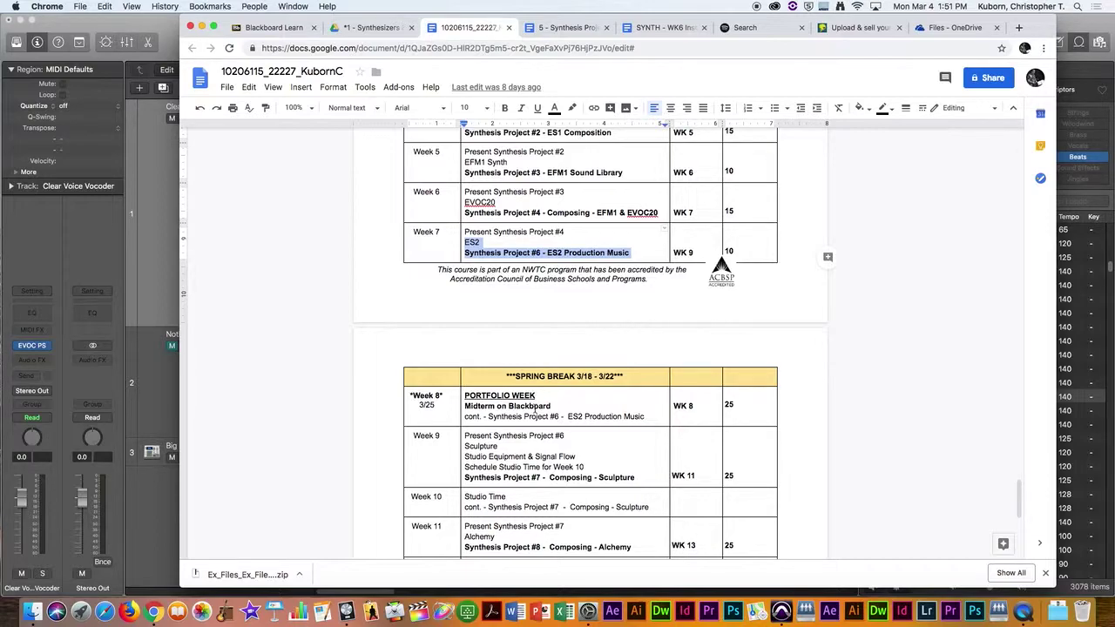
pyautogui.moveTo(565, 435); pyautogui.dragTo(464, 436)
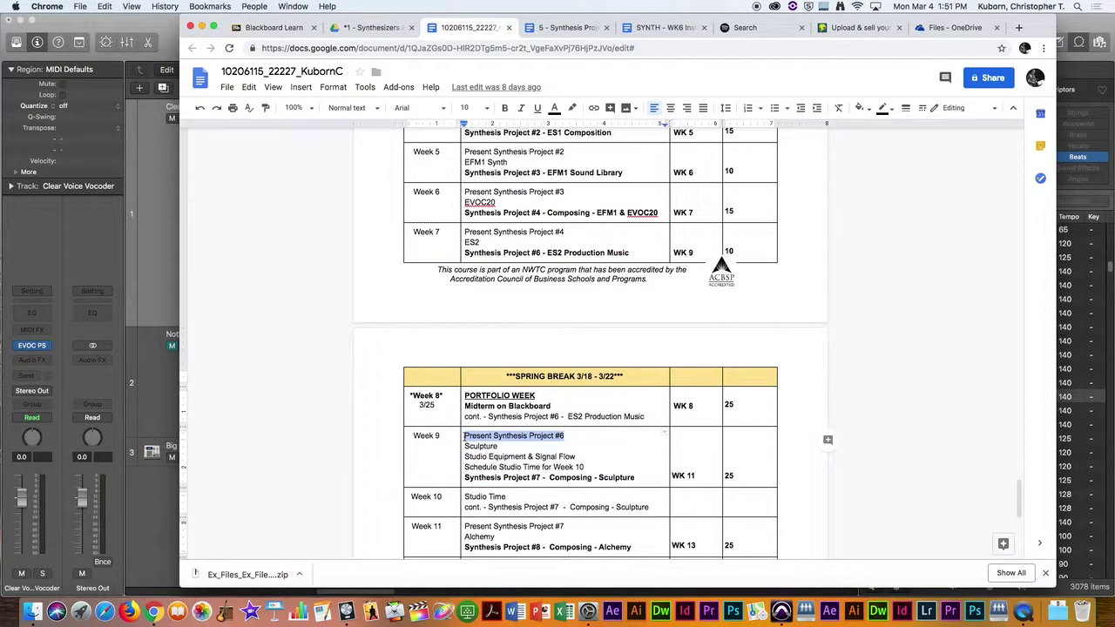